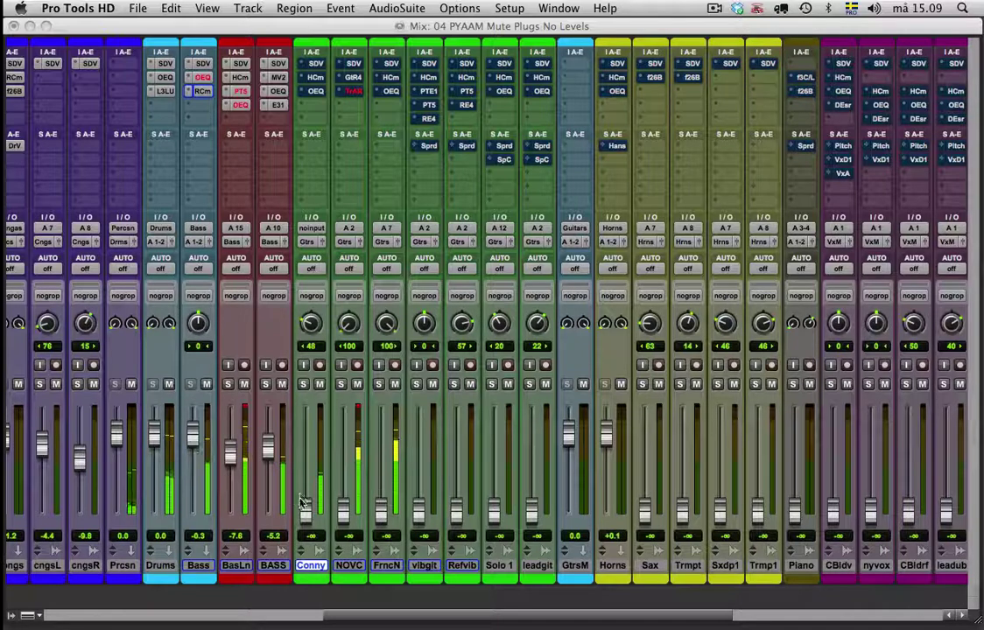
Solo the first guitar track and raise its fader to about +1.8 dB.
click(306, 510)
drag(306, 511, 305, 435)
click(302, 386)
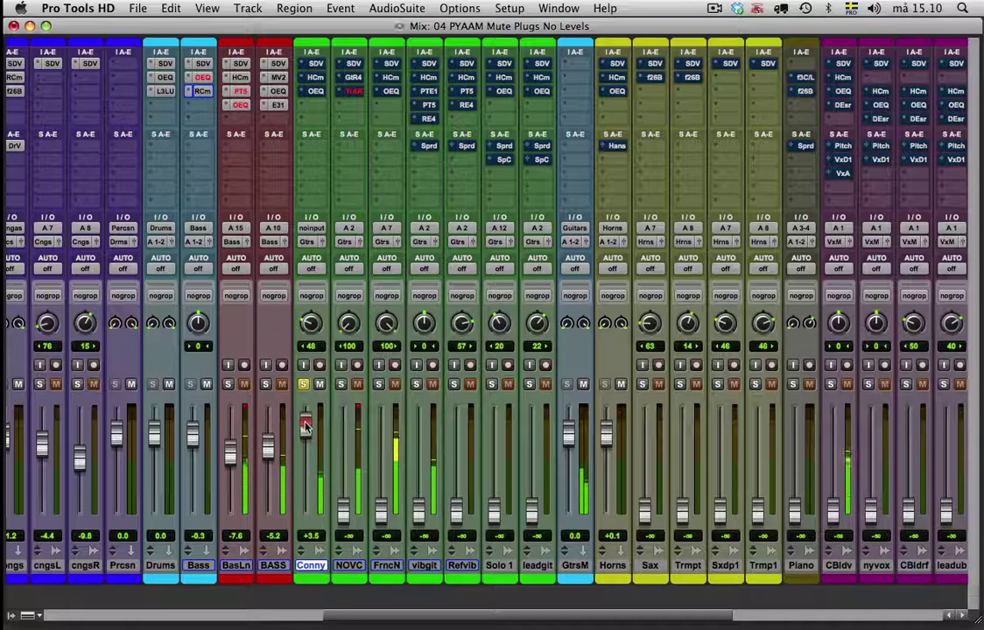
drag(308, 433, 306, 430)
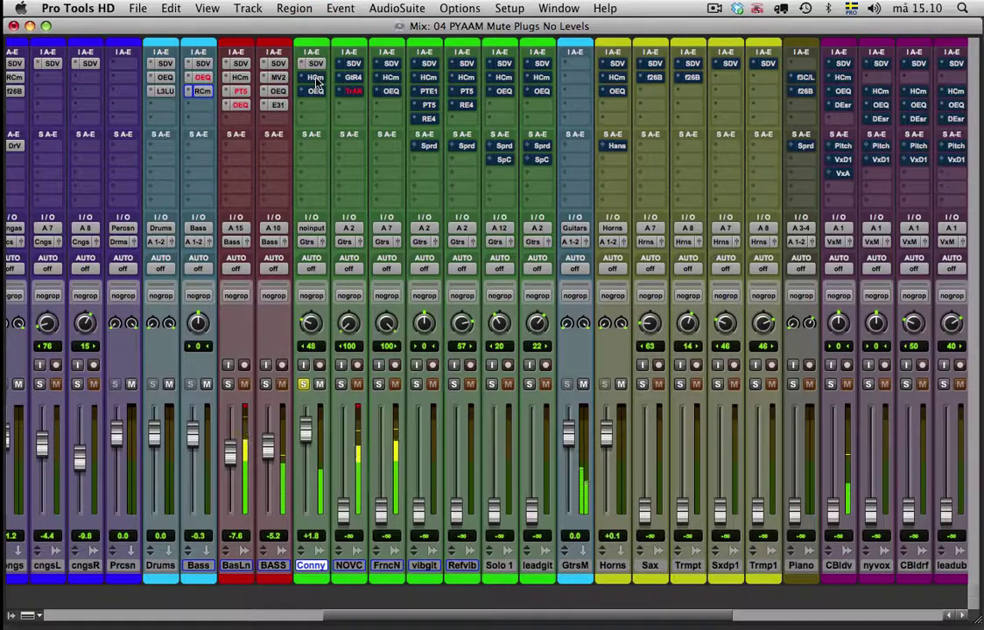
Examine the Slate Digital Virtual Channel settings on the first guitar track and close the plug-in.
click(316, 78)
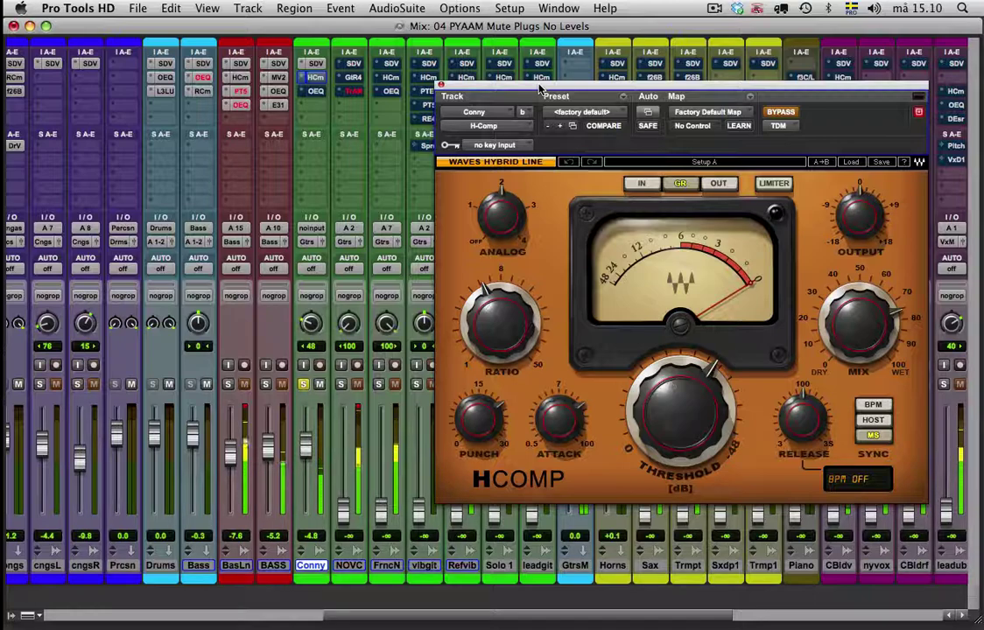
click(315, 63)
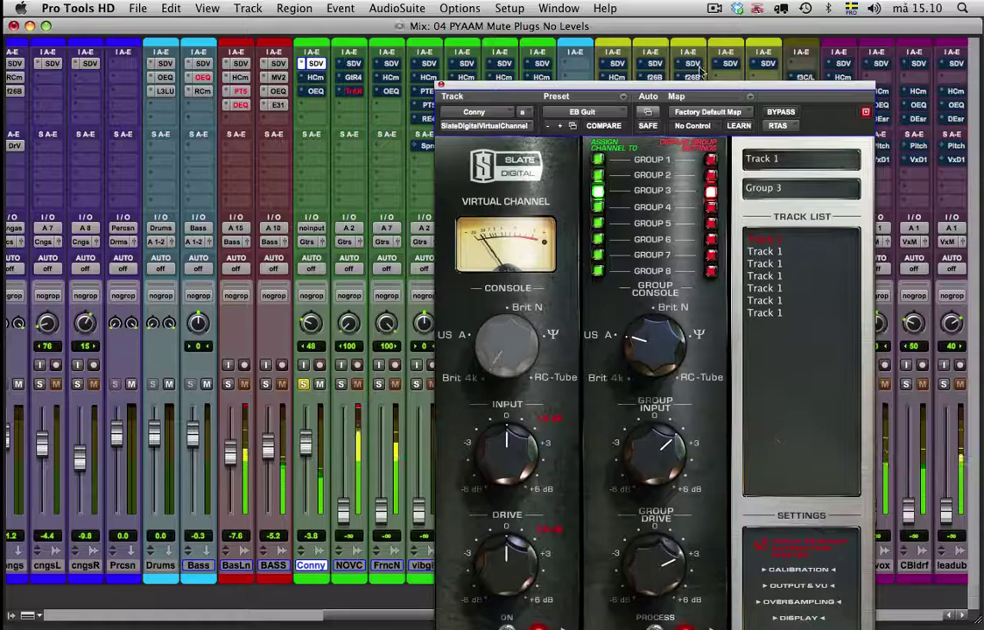
drag(617, 85, 523, 31)
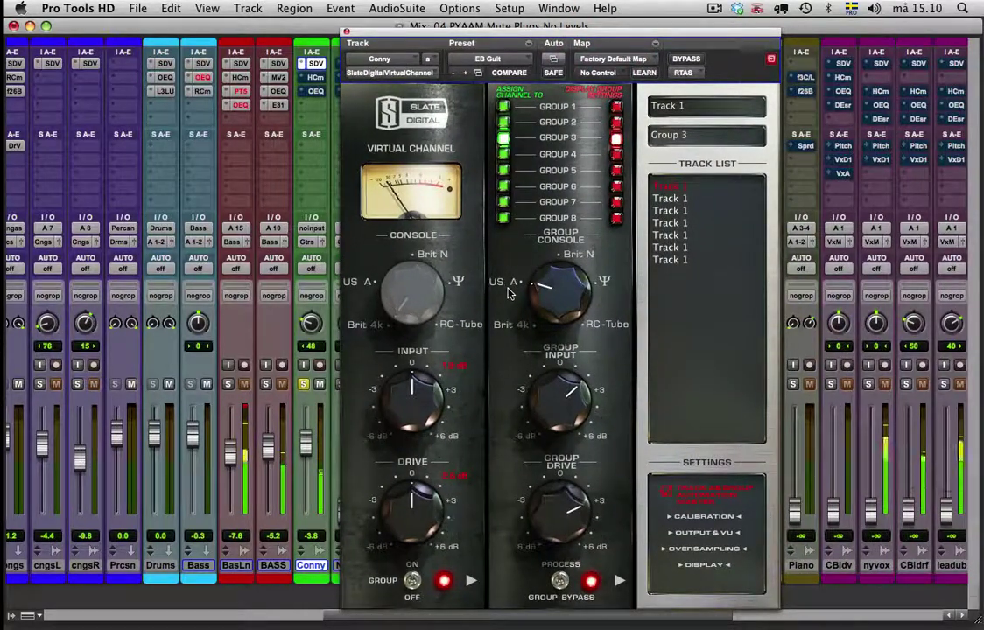
click(346, 31)
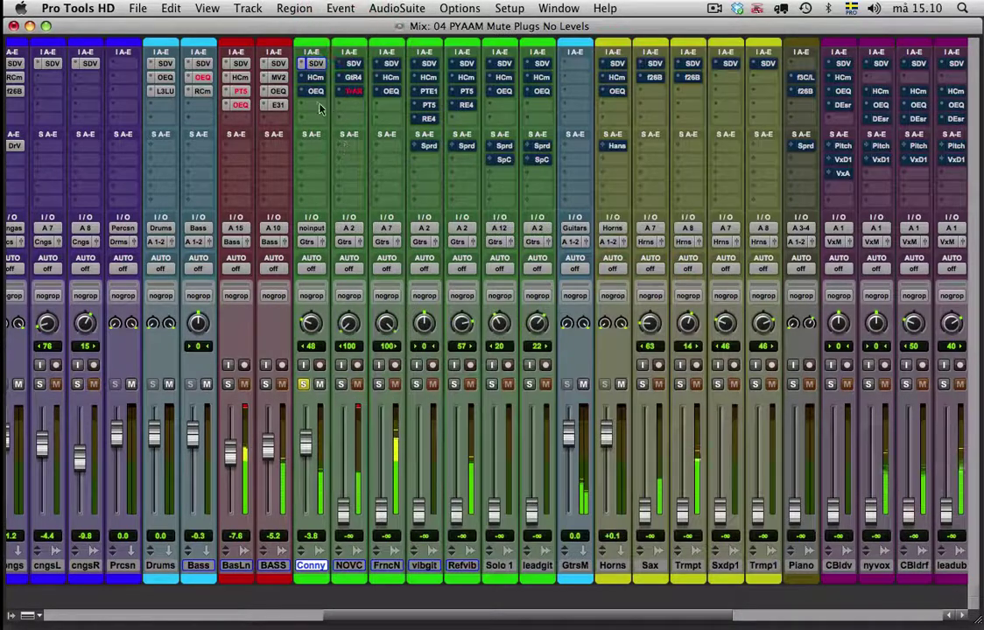
Take the H-Comp compressor on the first guitar track out of bypass and close the plug-in.
click(315, 77)
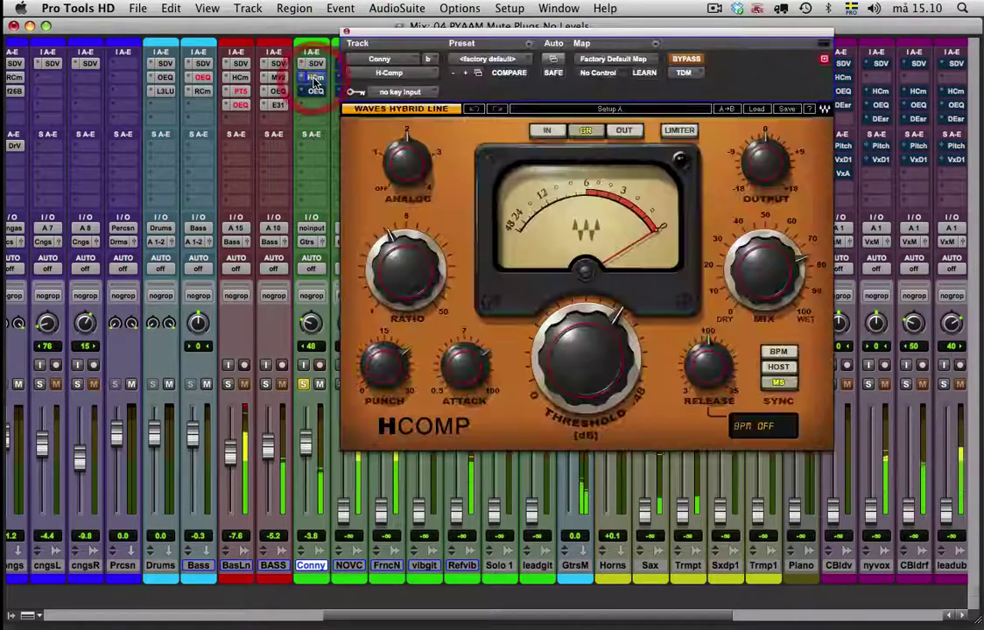
click(685, 59)
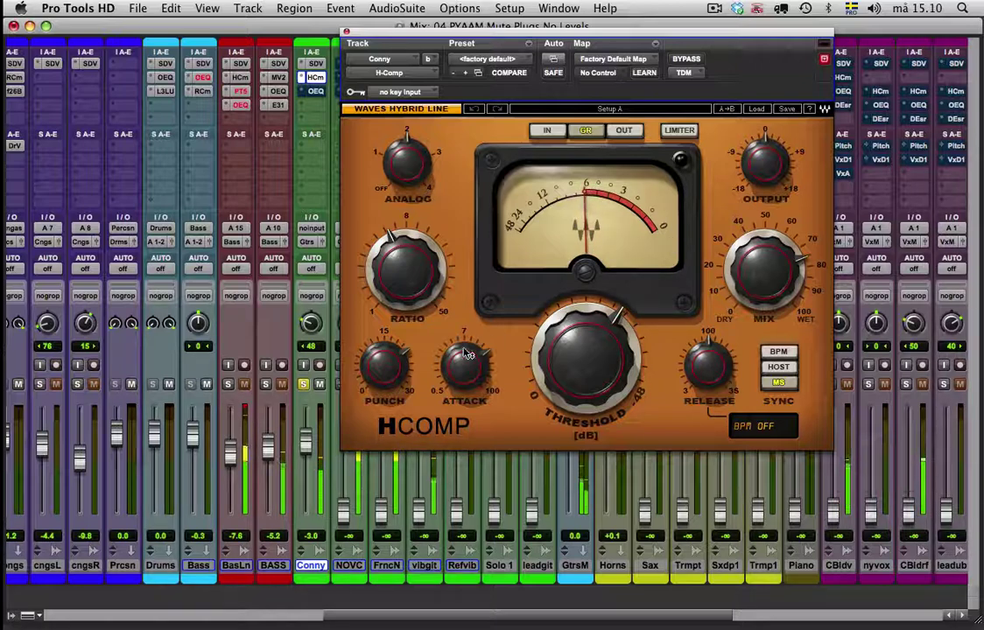
mouse_move(467, 375)
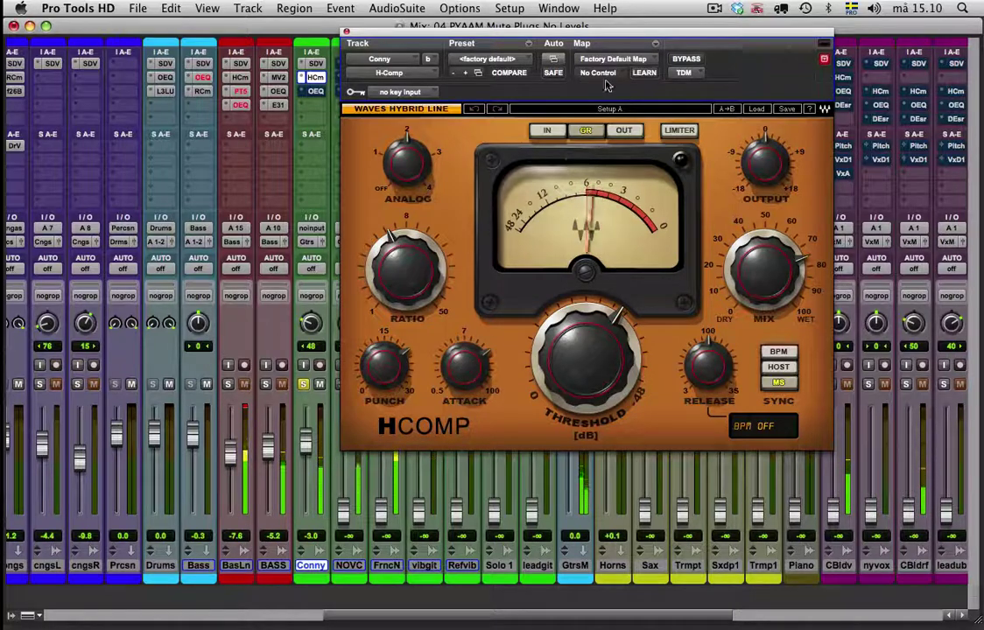
click(344, 26)
Activate the Oxford EQ on the first guitar track, compare the sound with and without it, and close the plug-in.
click(315, 91)
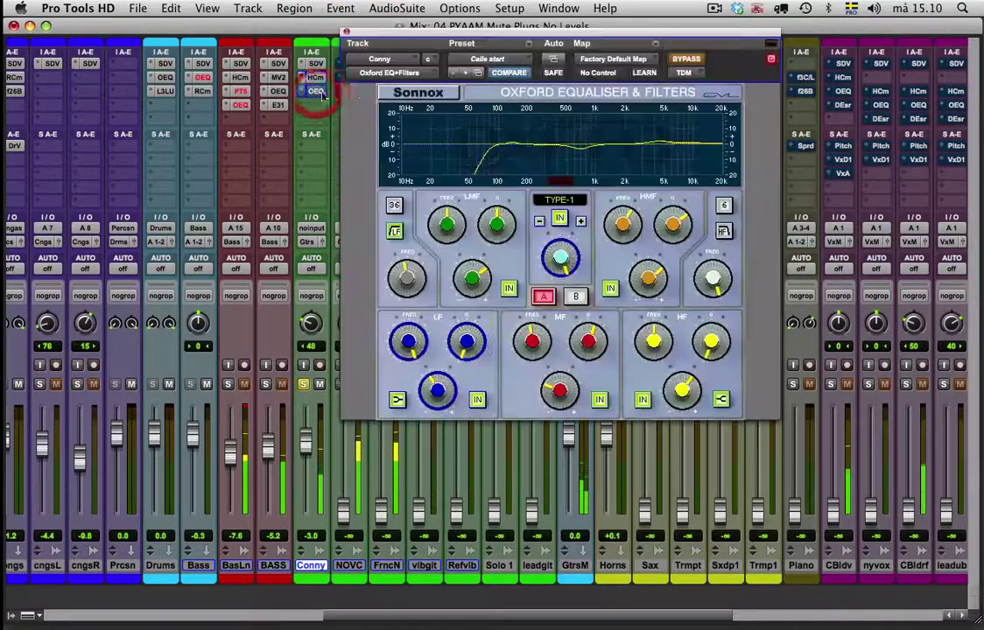
click(688, 59)
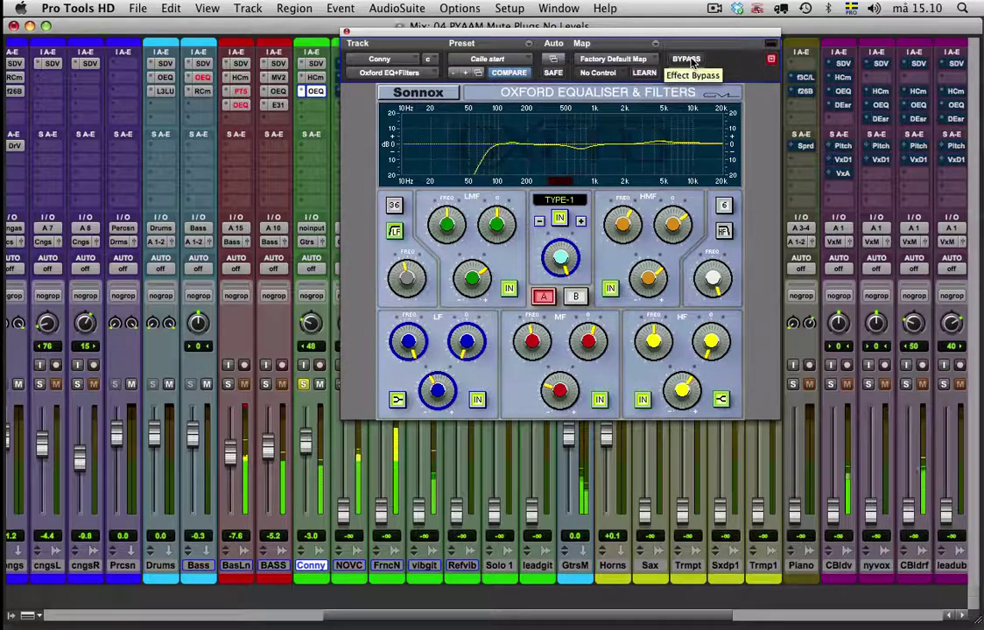
click(689, 60)
click(688, 59)
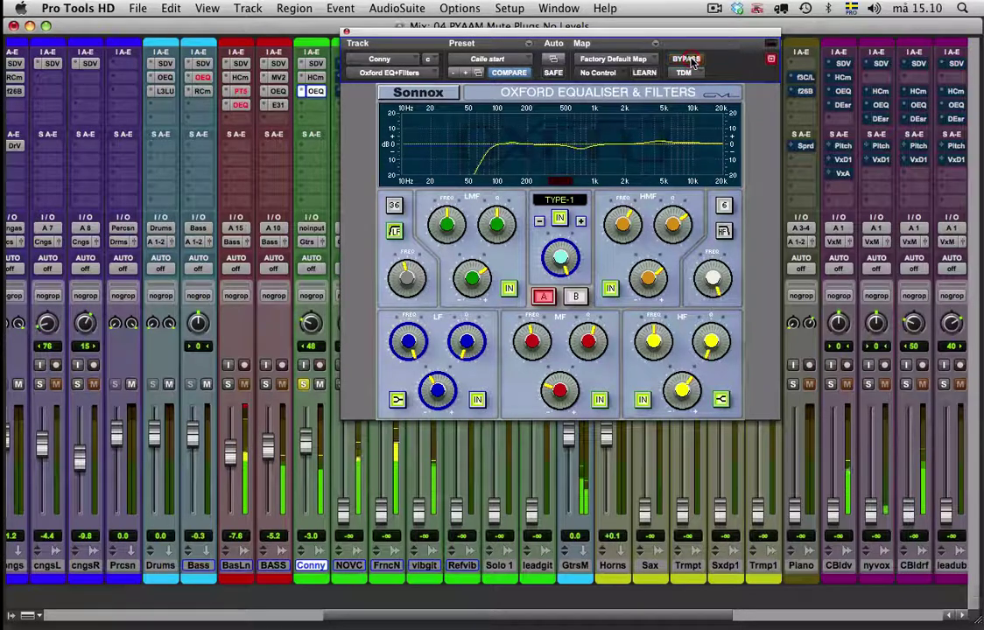
drag(678, 34, 731, 146)
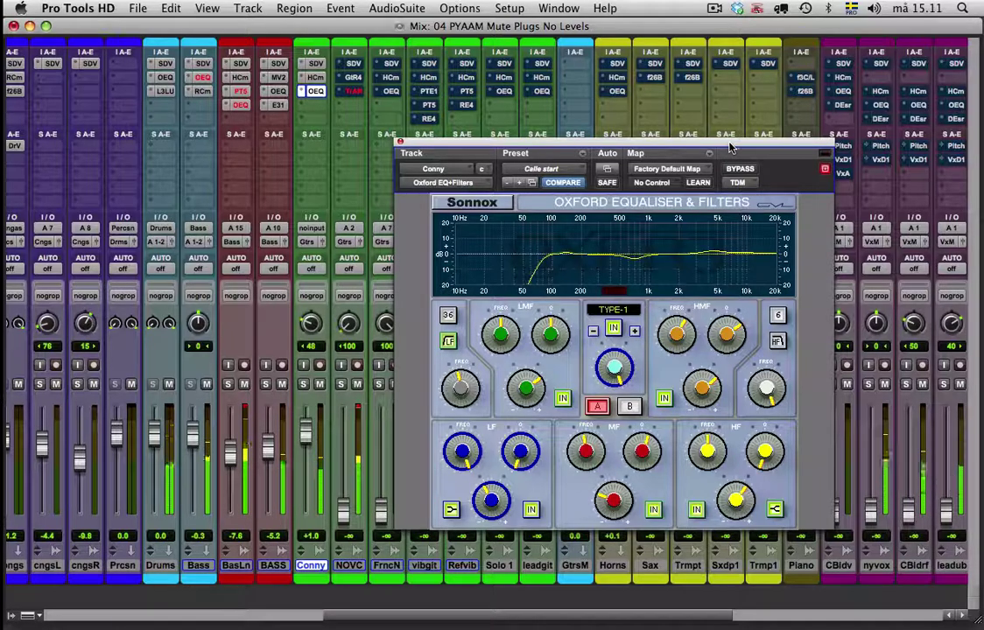
drag(576, 143, 604, 44)
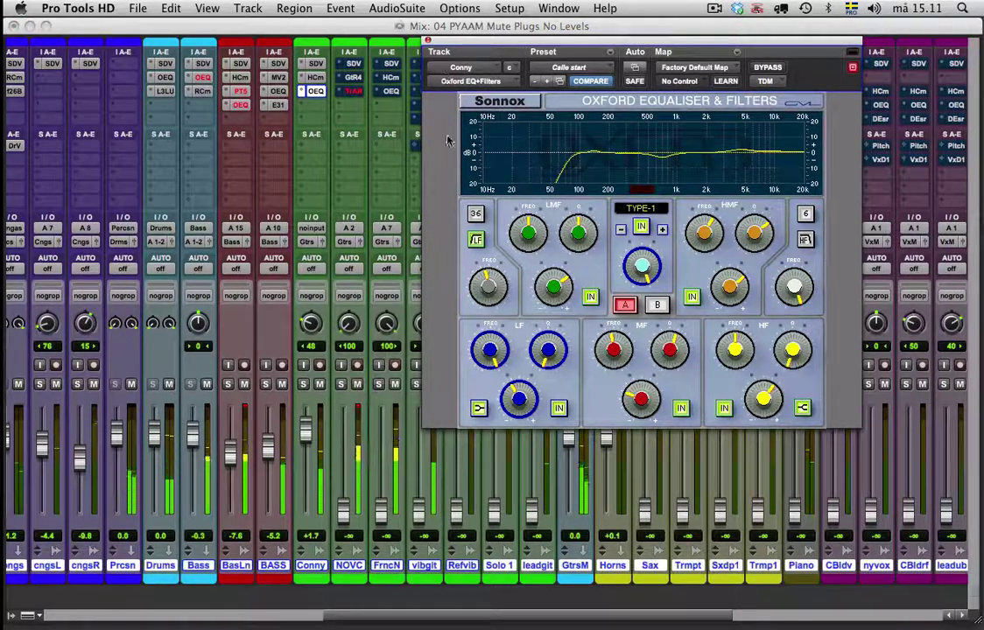
click(427, 41)
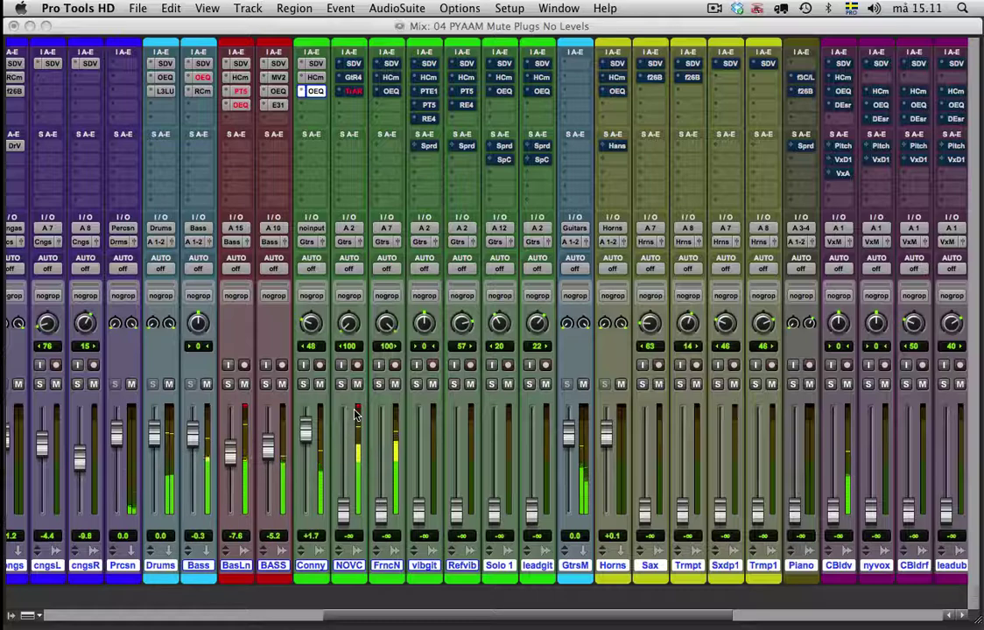
Audition the first guitar alone and with the bass tracks, and isolate the NOVC guitar with its fader at about -8.7 dB.
key(shift+s)
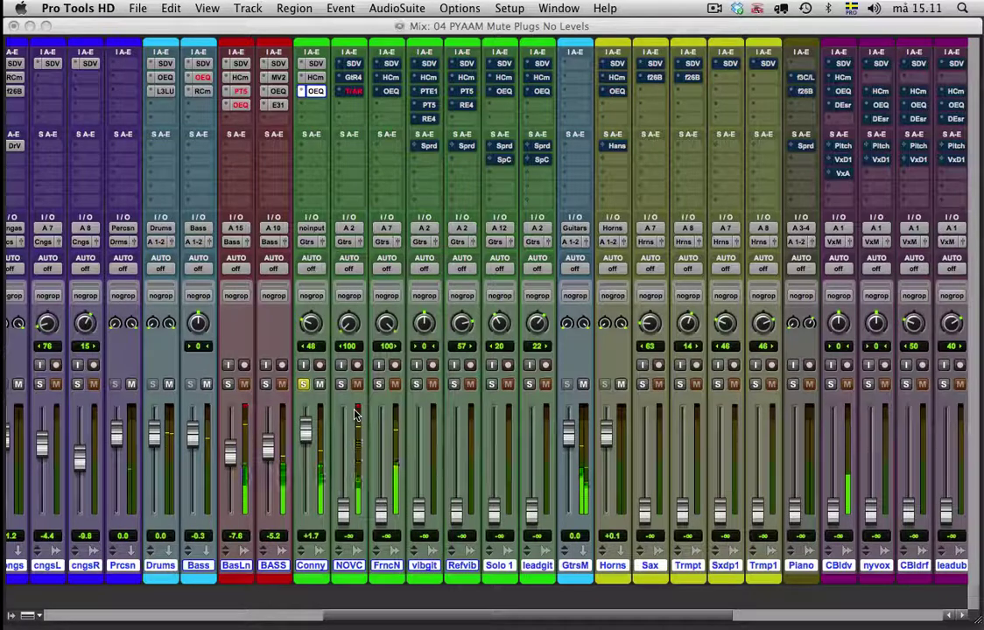
key(shift+s)
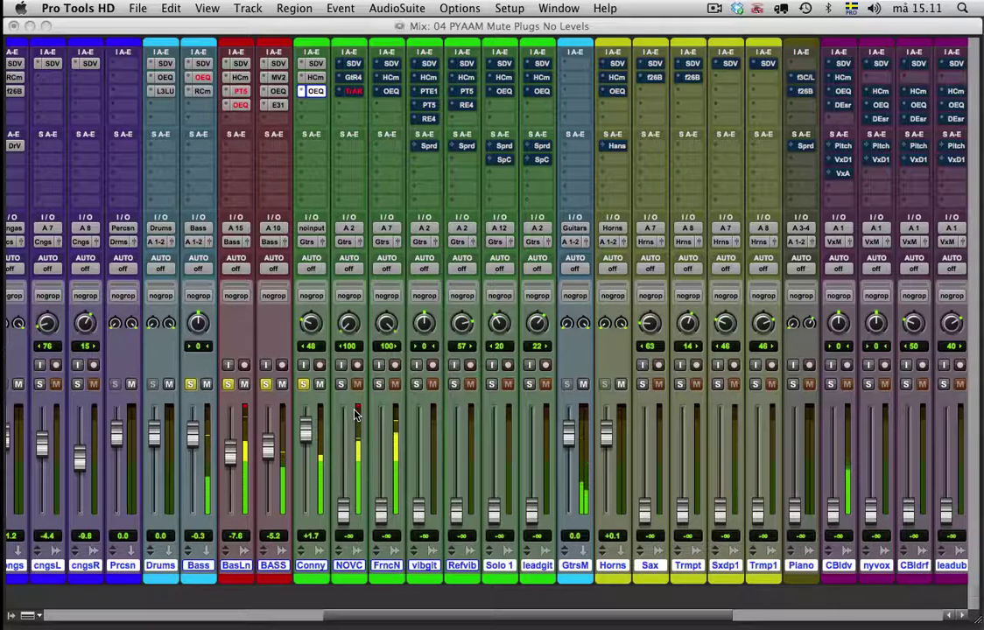
key(shift+s)
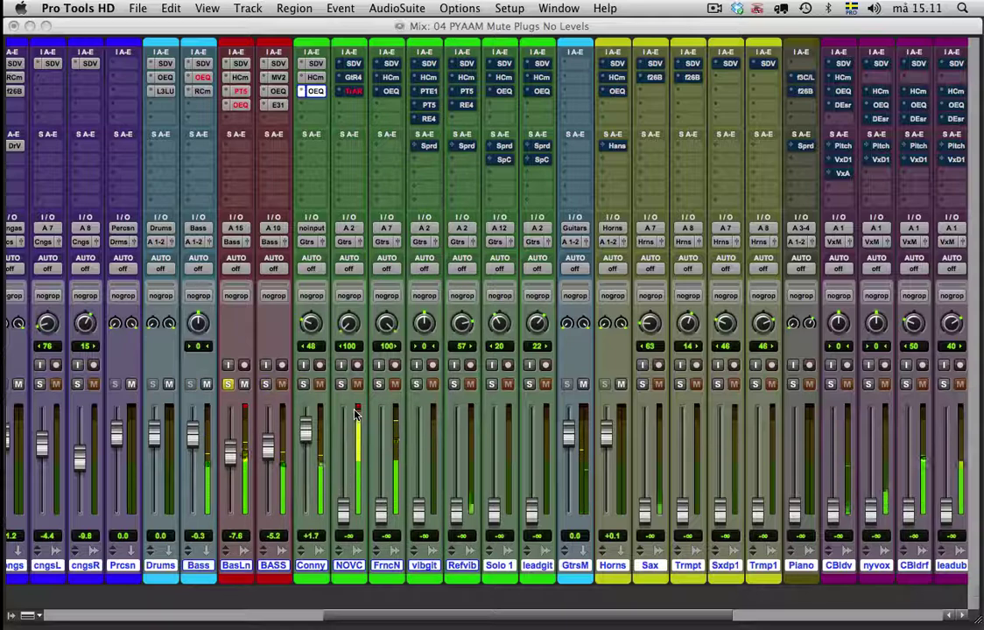
key(shift+s)
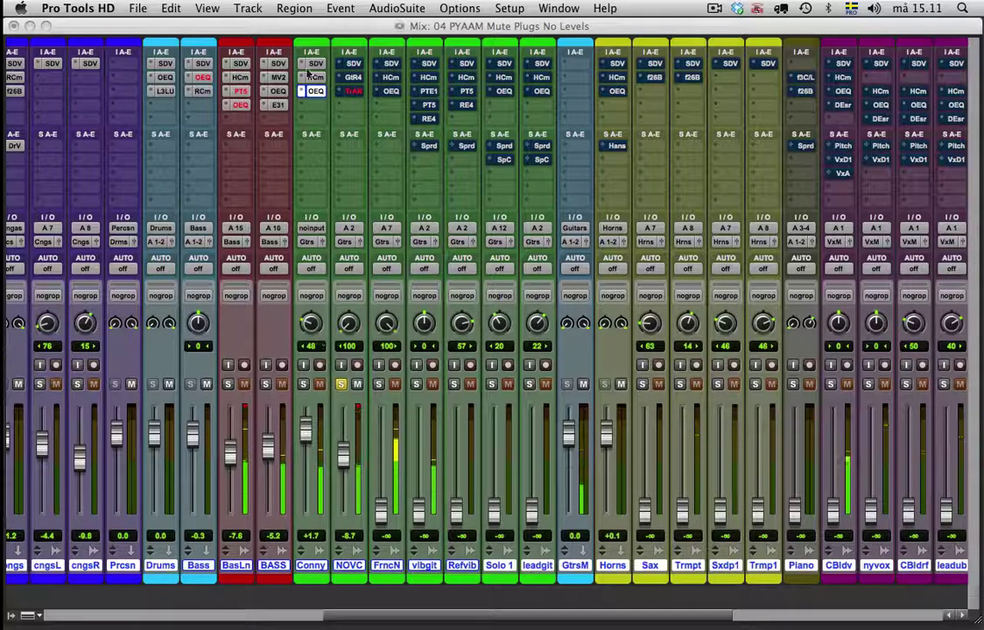
Activate the Slate Digital Virtual Channel on the NOVC guitar track, look over its settings and close it.
click(347, 64)
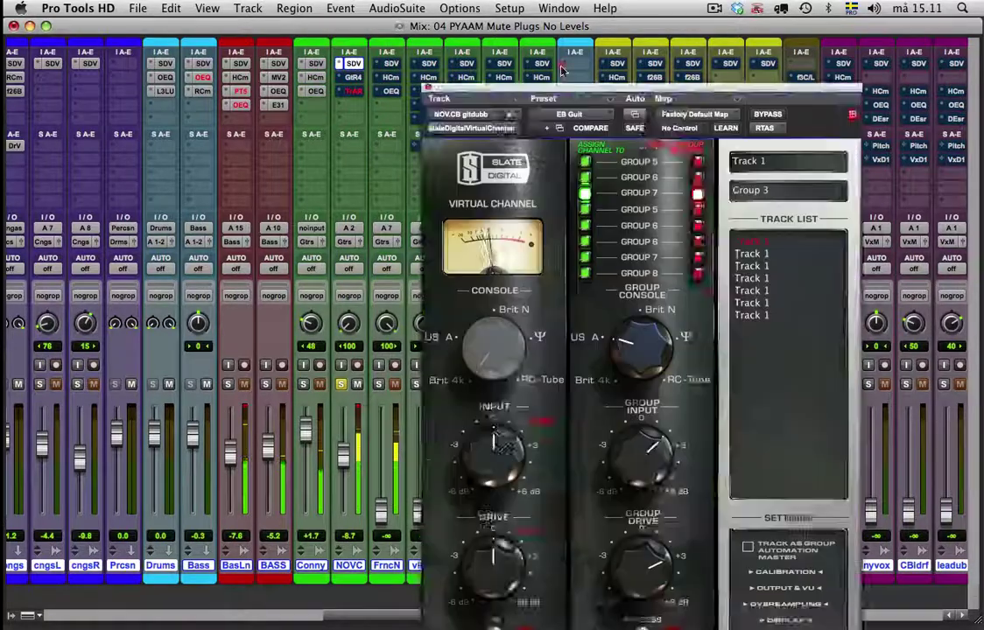
drag(350, 86, 262, 40)
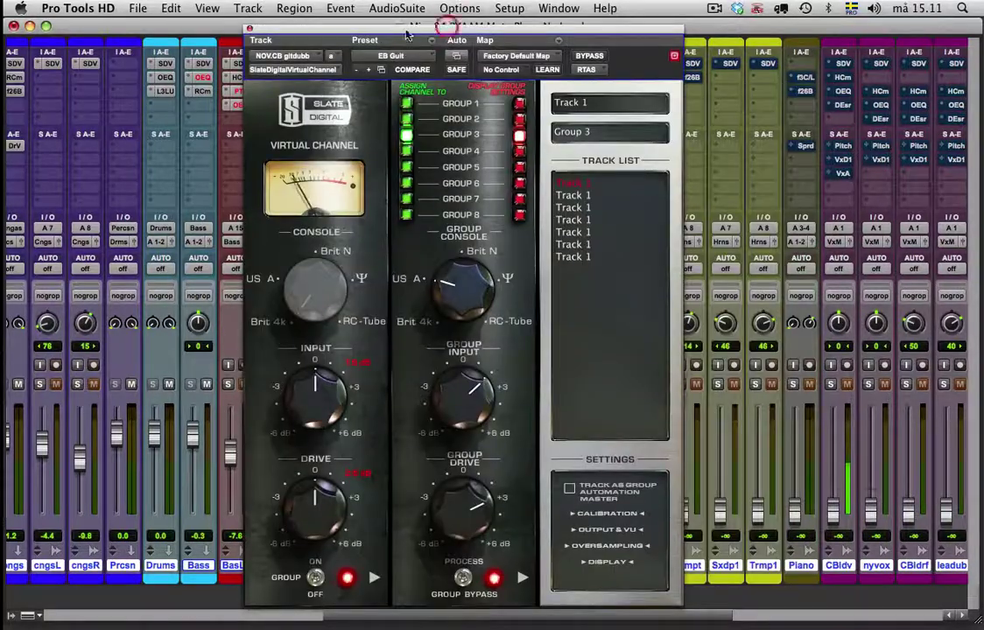
click(249, 29)
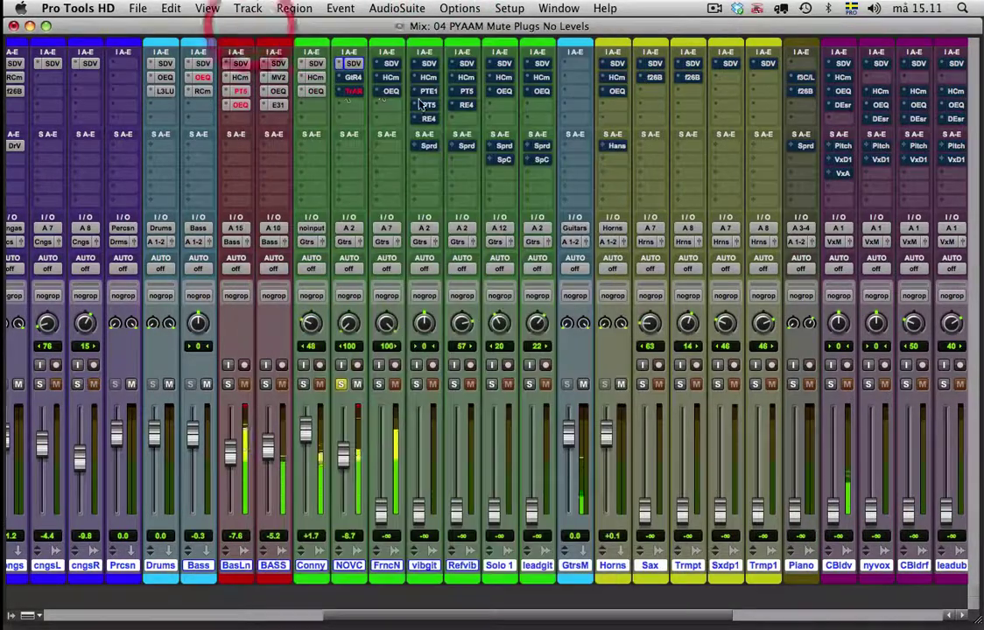
Take Guitar Rig 4 on the NOVC track out of bypass, look over its amp and cabinet settings, and close it.
click(353, 78)
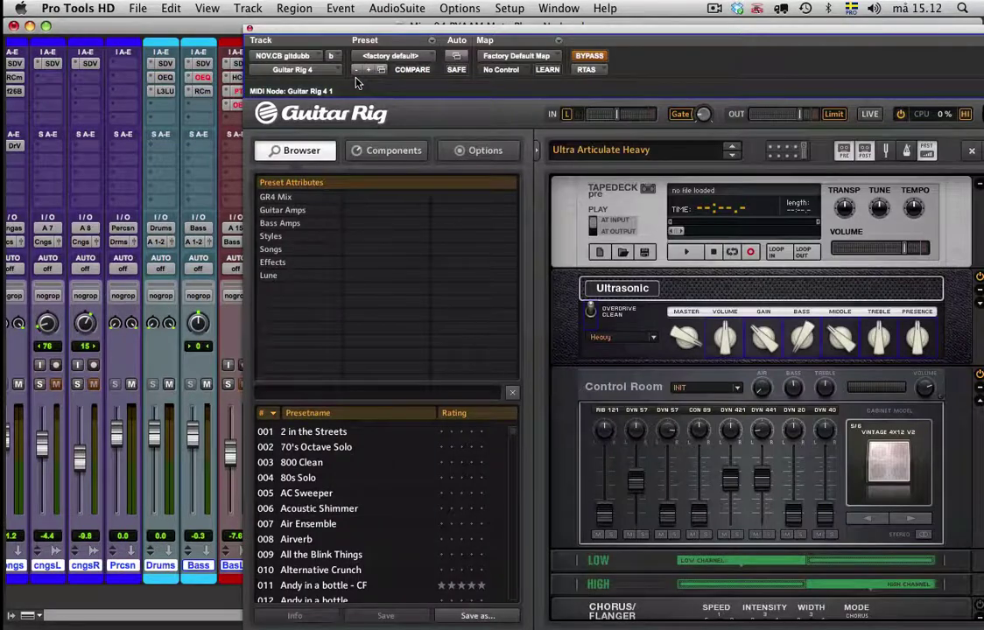
drag(284, 28, 242, 5)
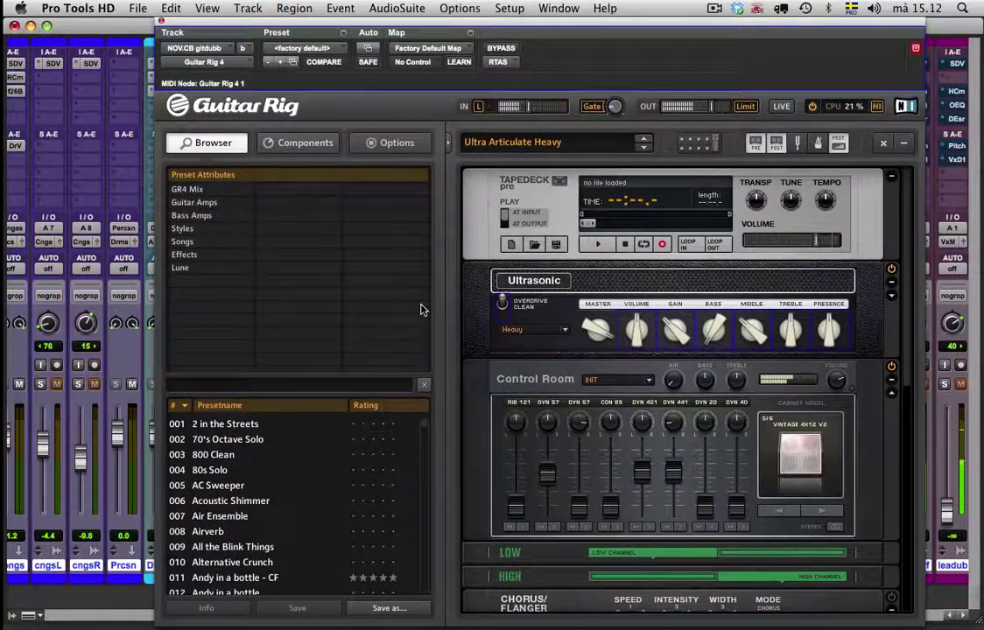
drag(285, 21, 553, 22)
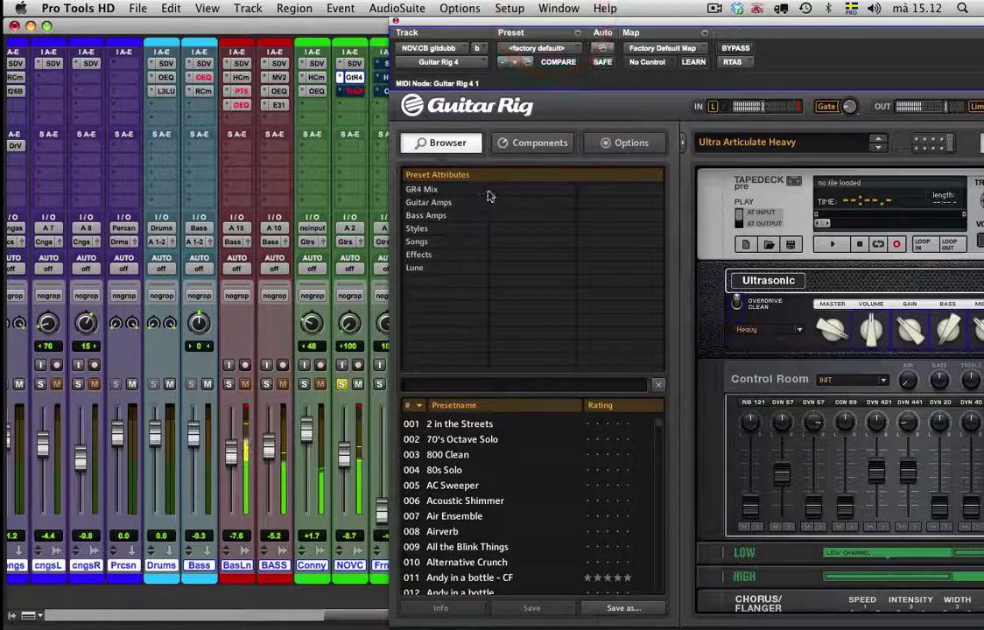
drag(482, 25, 208, 4)
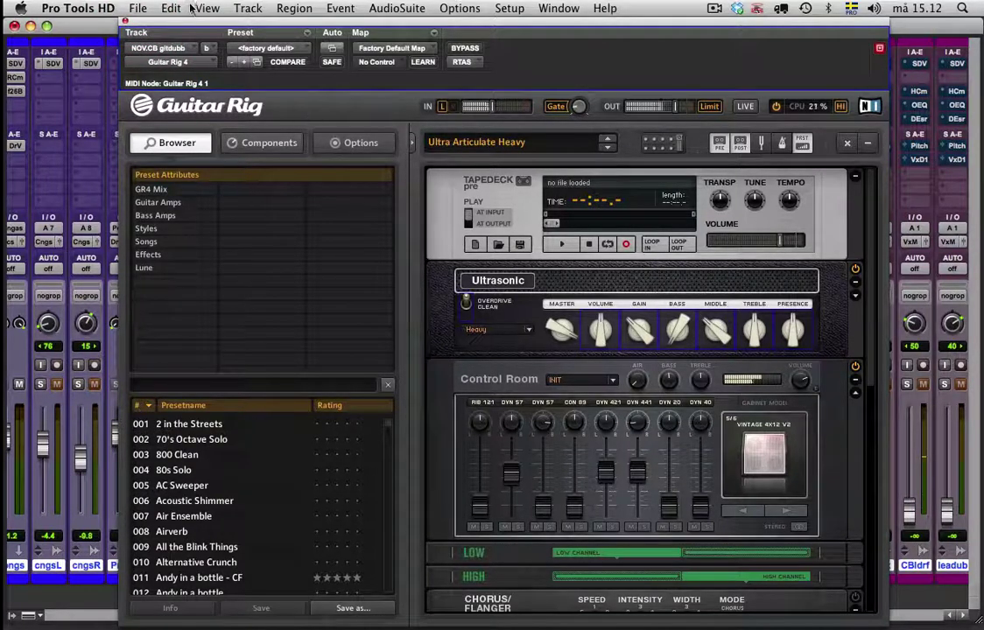
drag(163, 18, 226, 16)
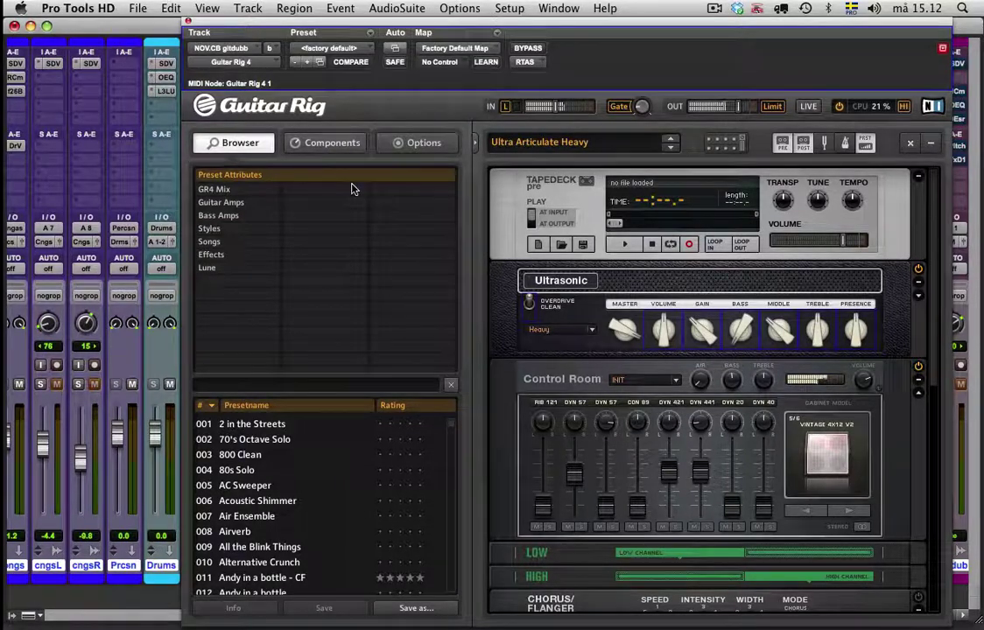
click(162, 21)
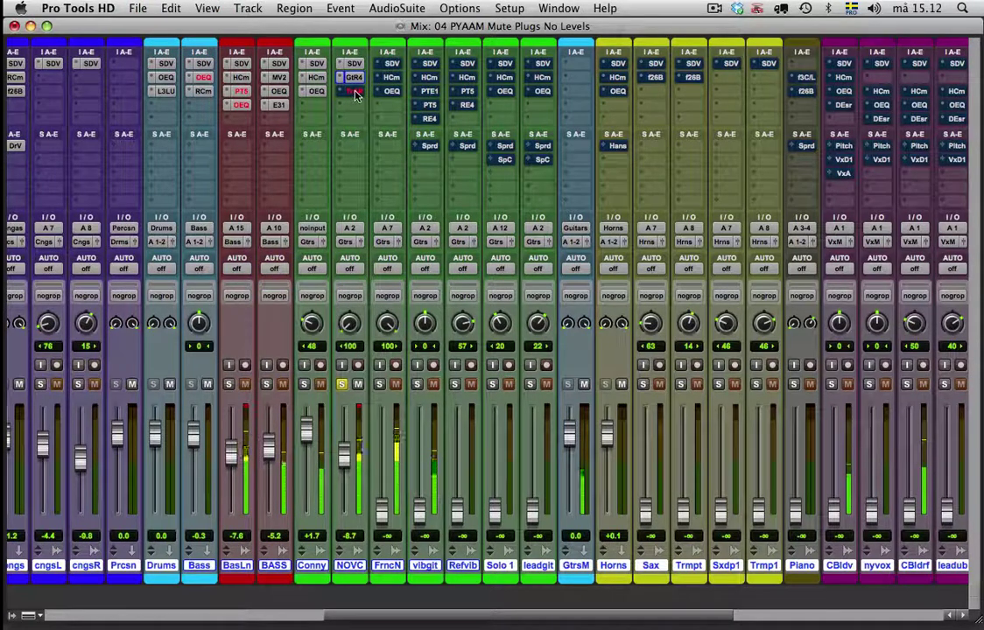
Solo the first guitar and NOVC tracks together, with their faders at about -0.2 dB and -3.2 dB.
click(342, 385)
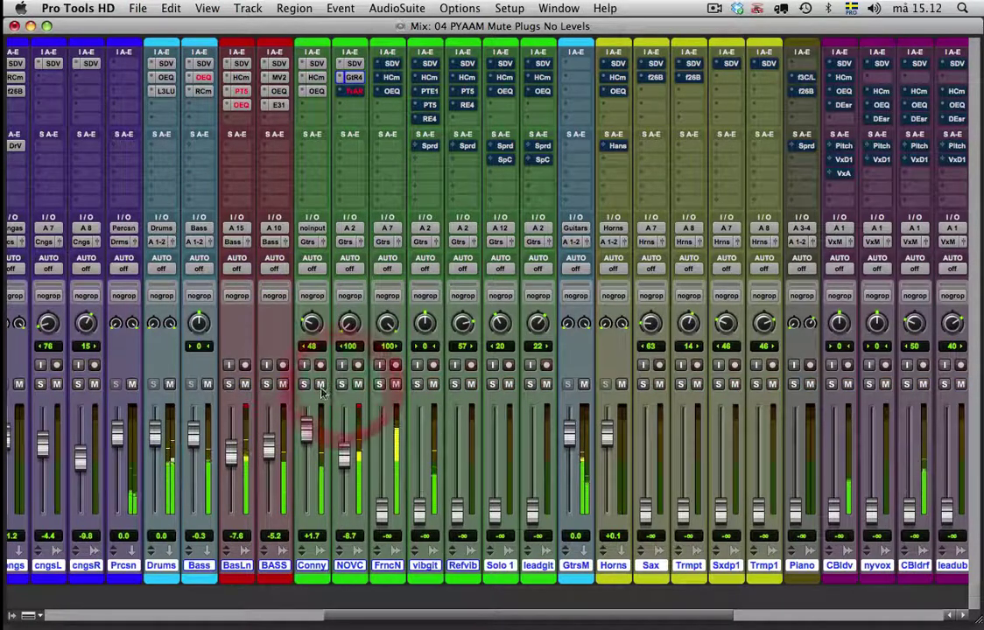
click(303, 384)
click(341, 384)
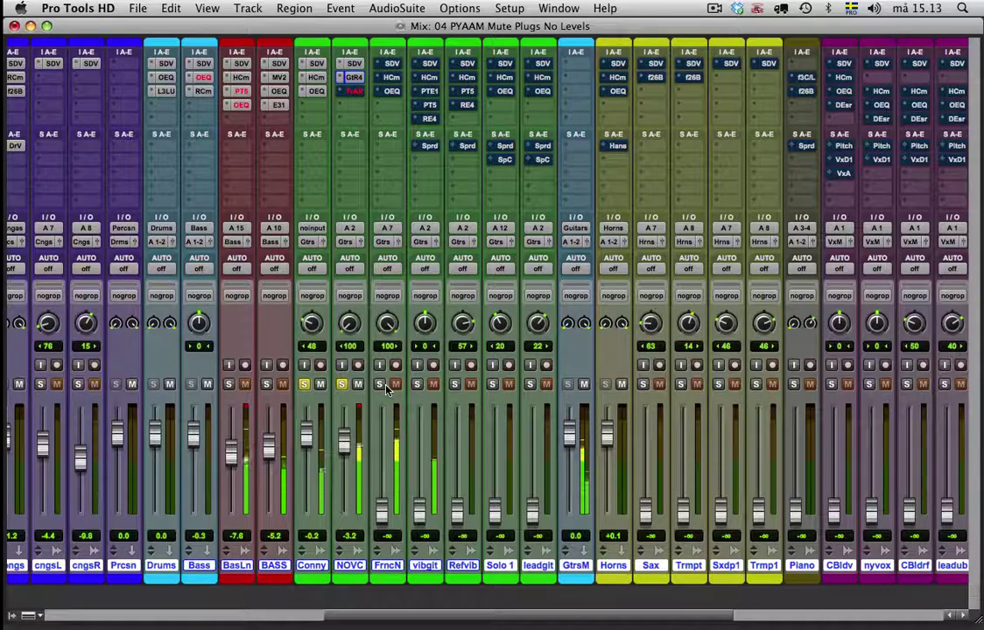
Activate the Trident A-Range equalizer on the NOVC track, keeping its window clear of the track inserts and faders.
click(354, 93)
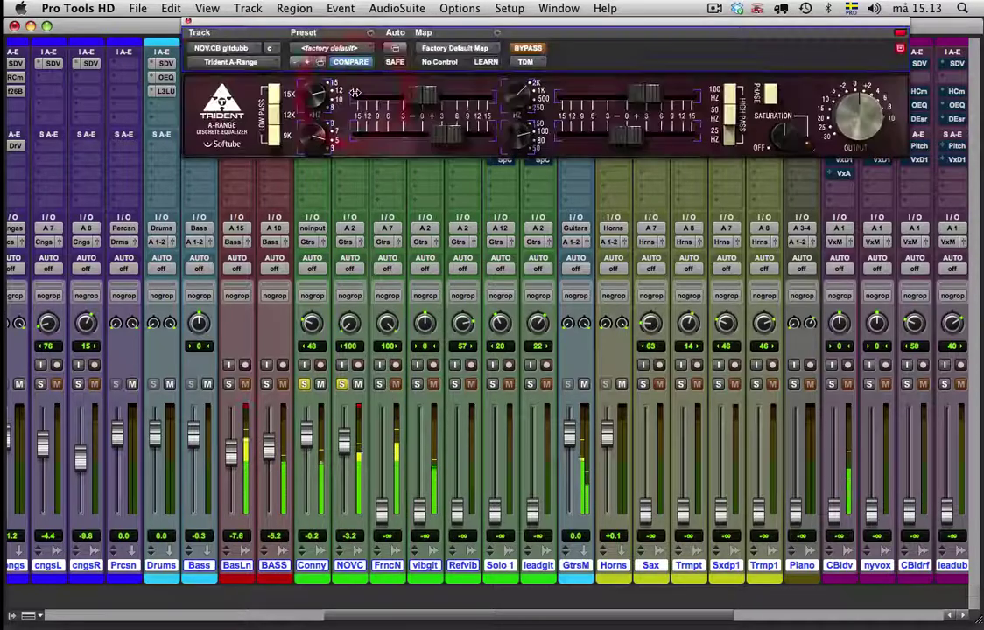
drag(394, 24, 354, 223)
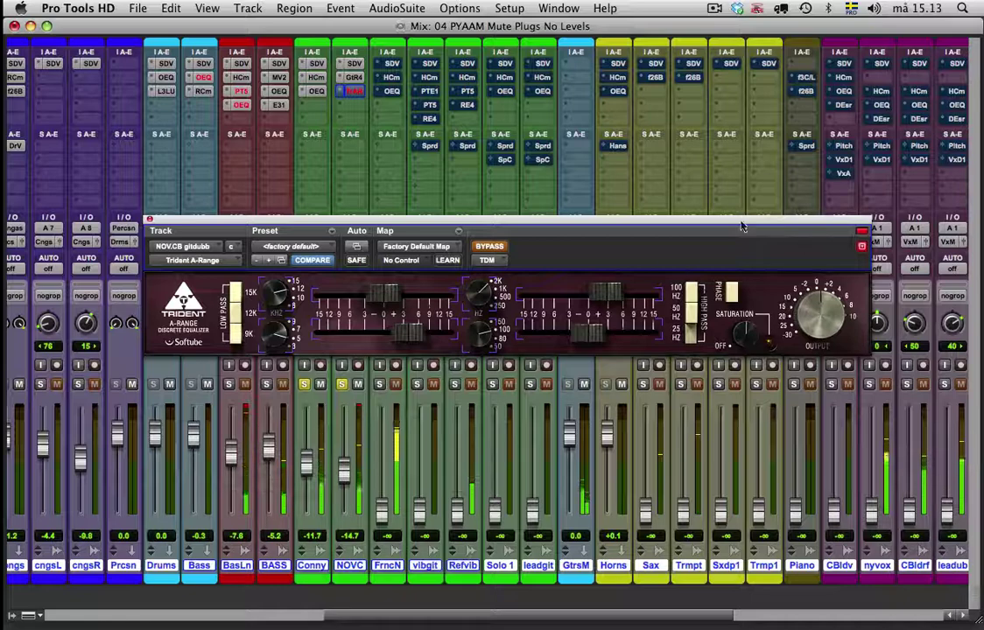
click(489, 244)
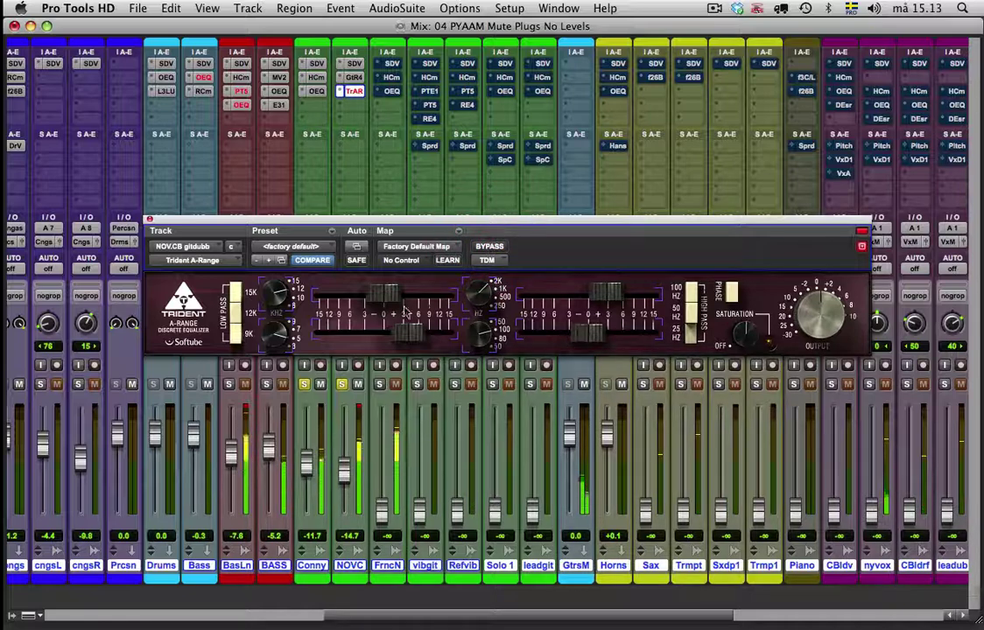
Remove the first guitar's solo so only NOVC is isolated, and raise the NOVC fader to about -8.6 dB.
click(304, 384)
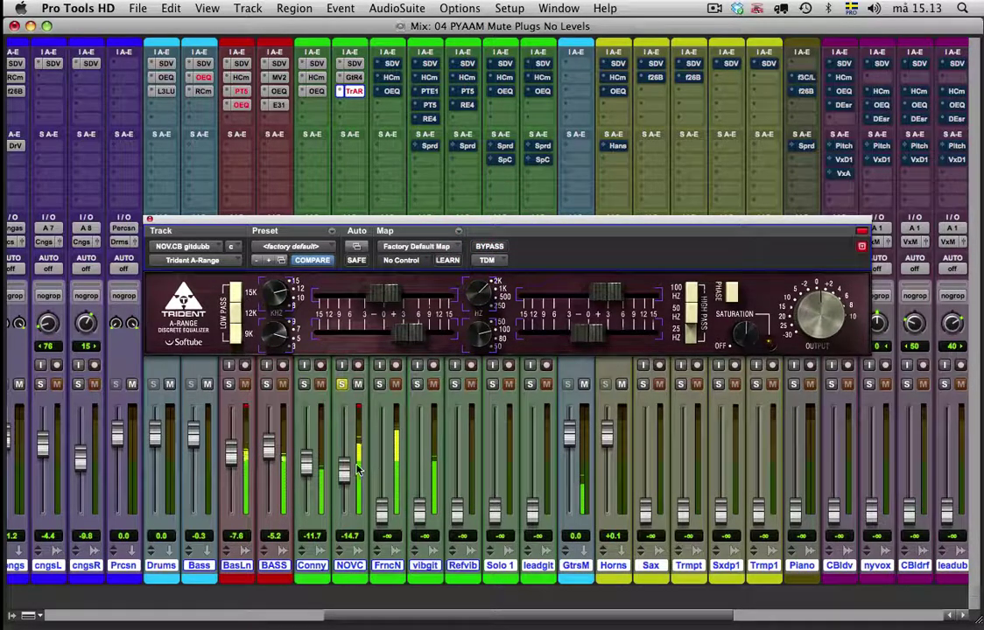
drag(346, 458, 343, 448)
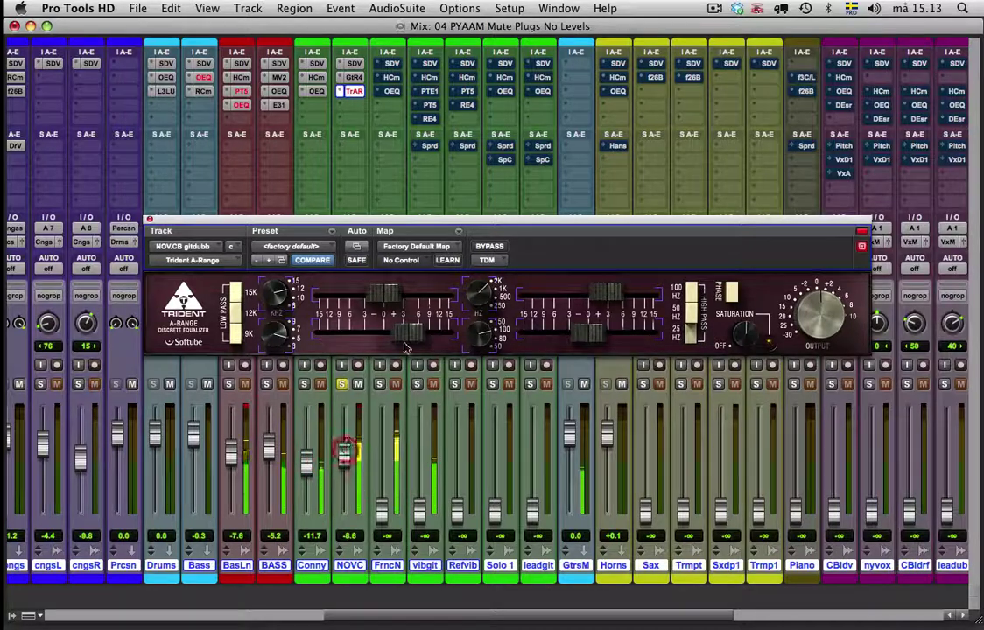
Compare NOVC with and without the Trident A-Range equalizer, lower its fader to about -10.4 dB, and close the equalizer.
click(490, 246)
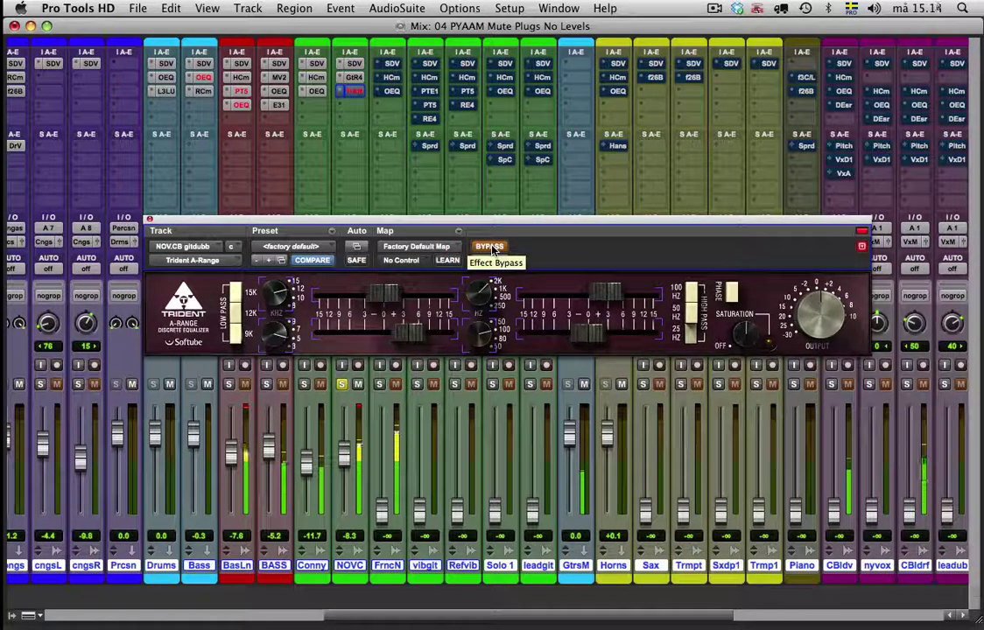
click(490, 246)
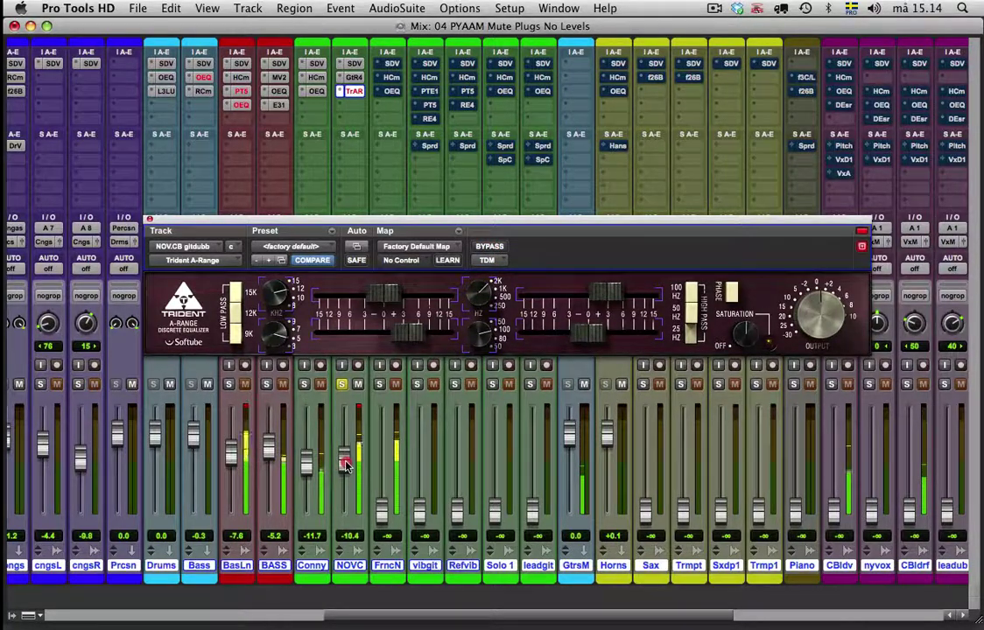
drag(343, 461, 343, 470)
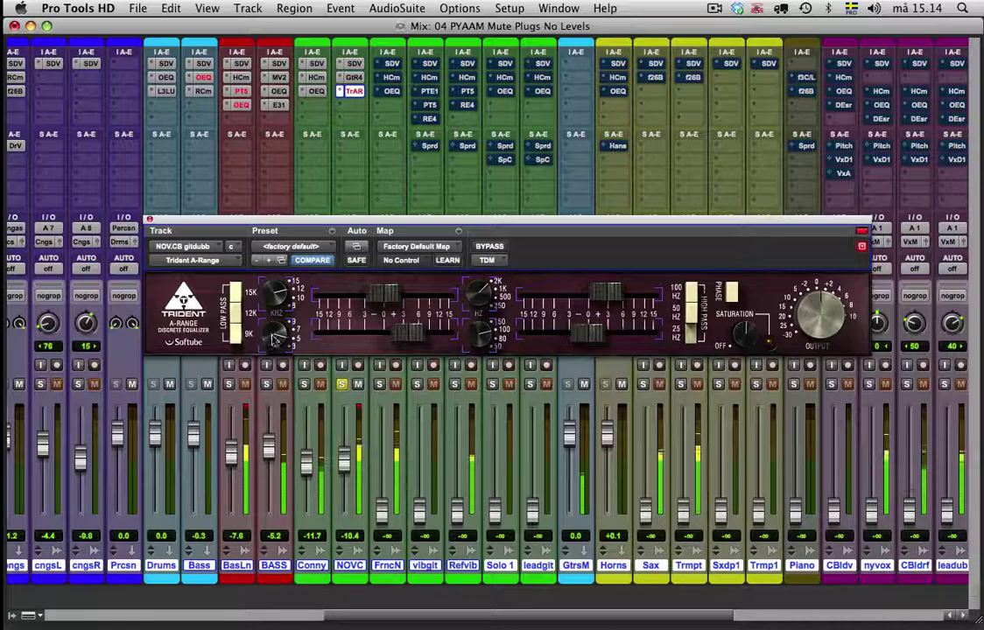
click(148, 220)
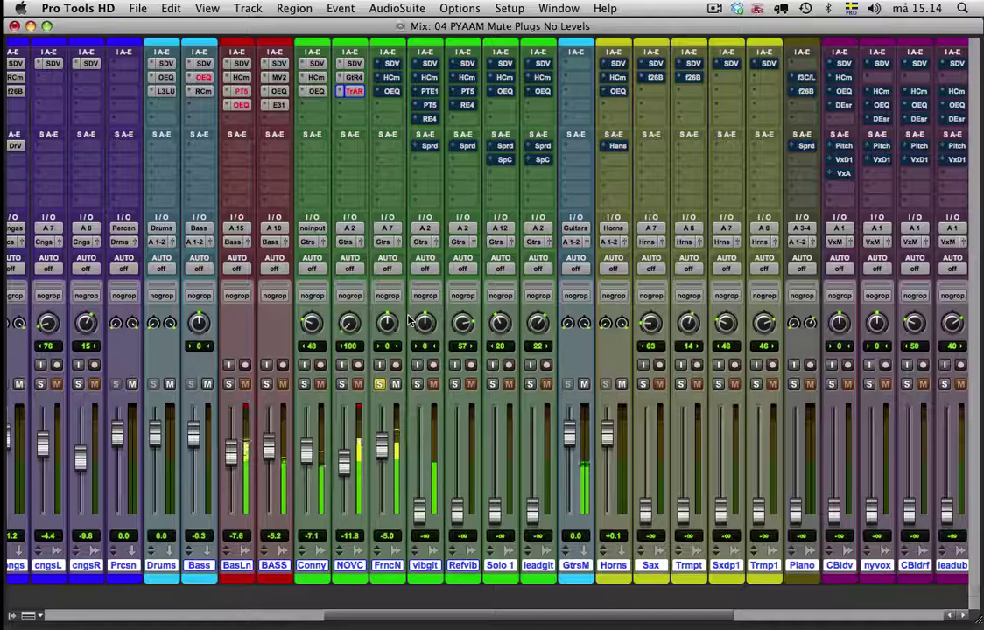
Activate the Virtual Channel and H-Comp plug-ins on the FrncN guitar track, keeping the compressor window clear of its channel strip.
click(392, 67)
click(392, 77)
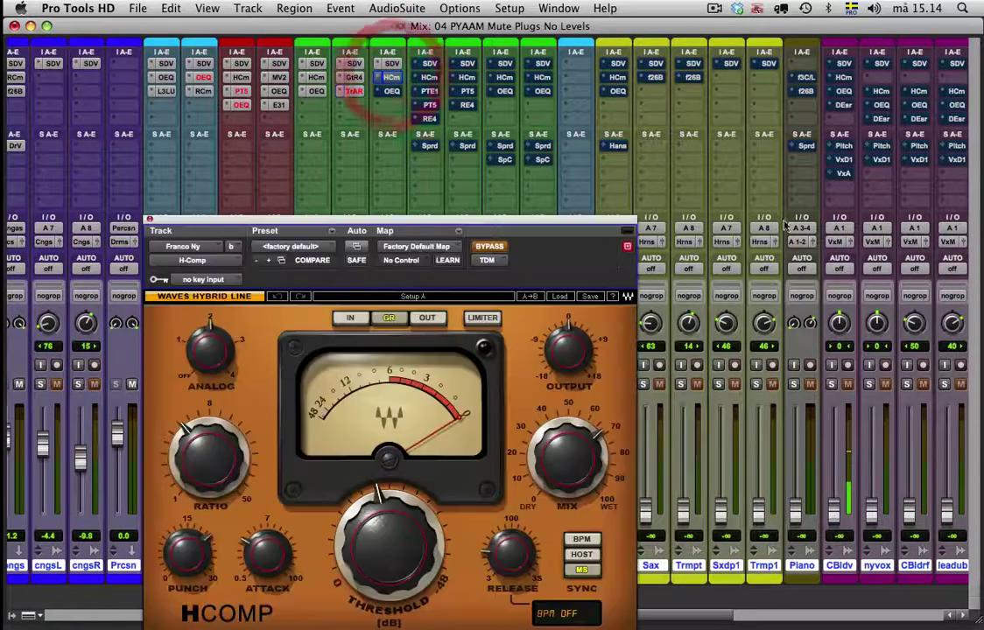
click(484, 249)
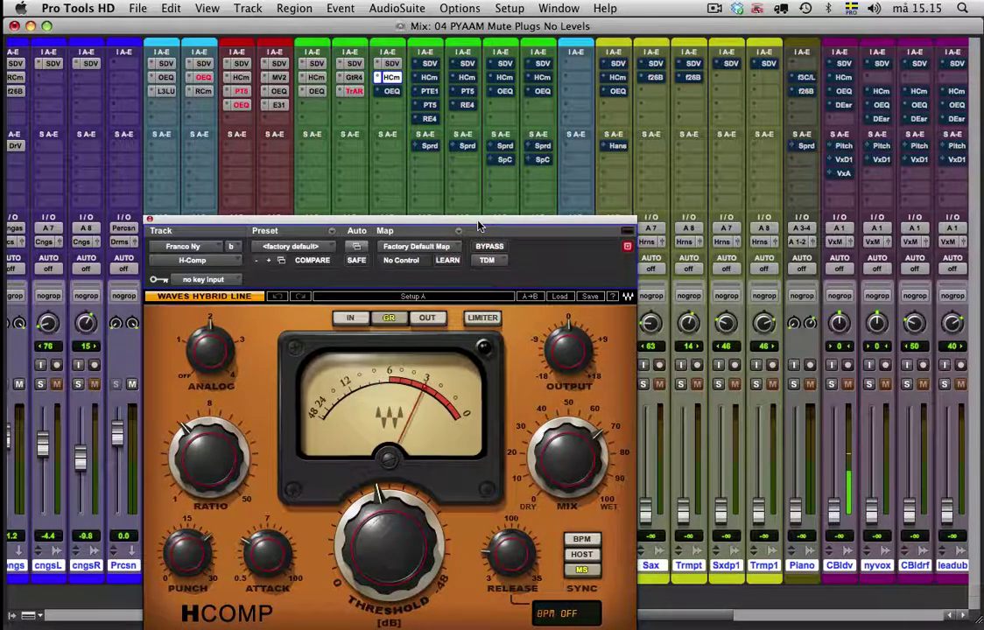
drag(479, 227, 740, 60)
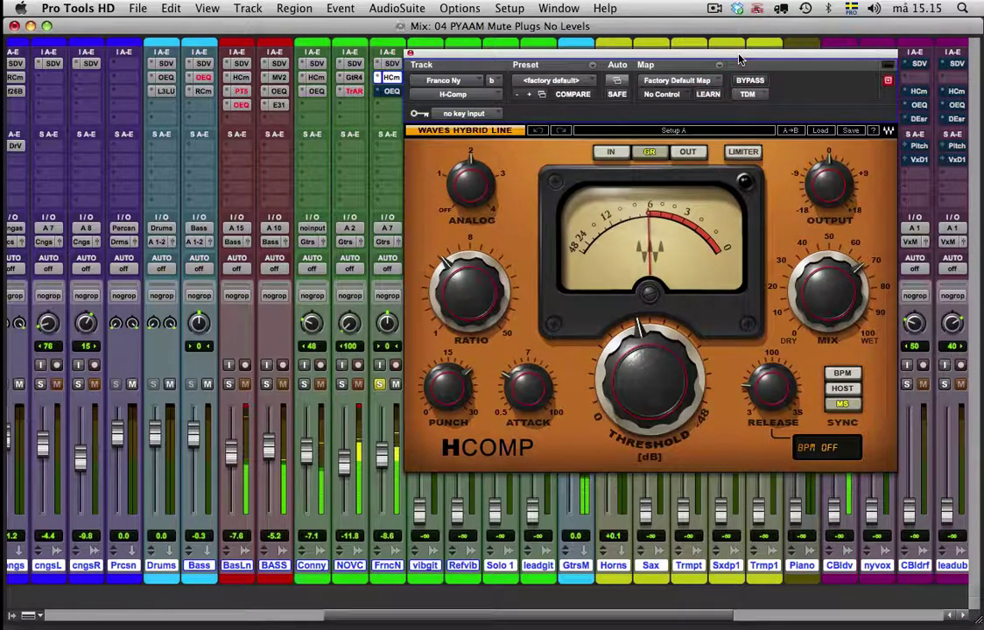
mouse_move(788, 326)
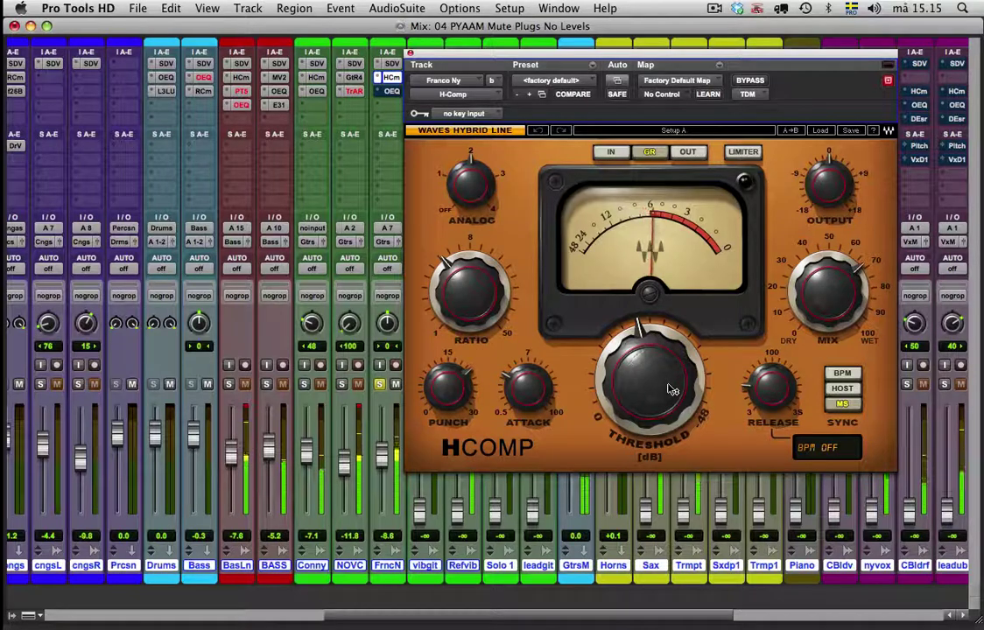
drag(523, 53, 675, 28)
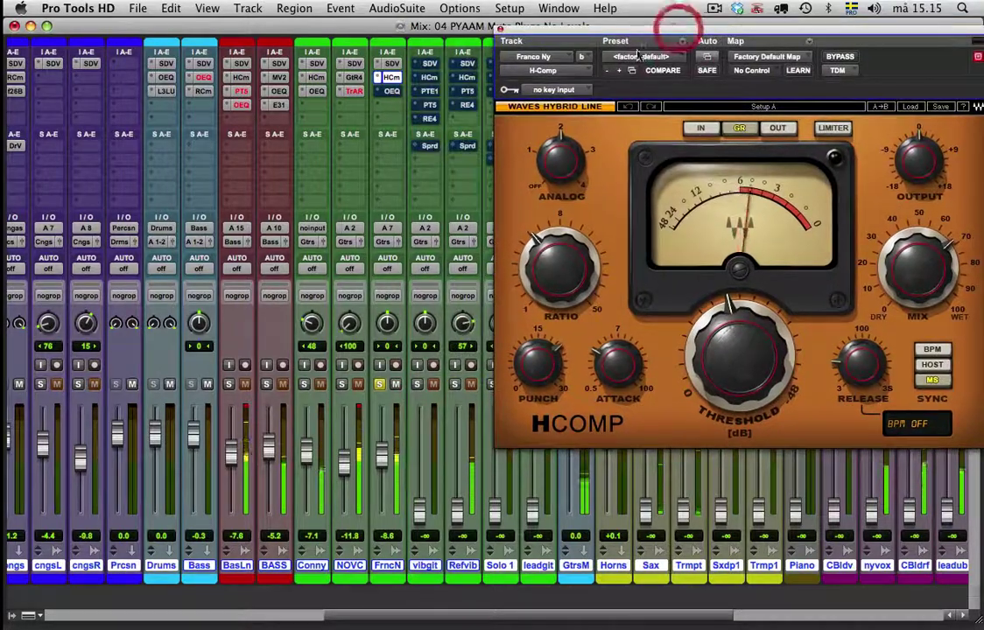
Take the Oxford EQ on the FrncN track out of bypass and place its window beside the track's channel strip.
click(391, 91)
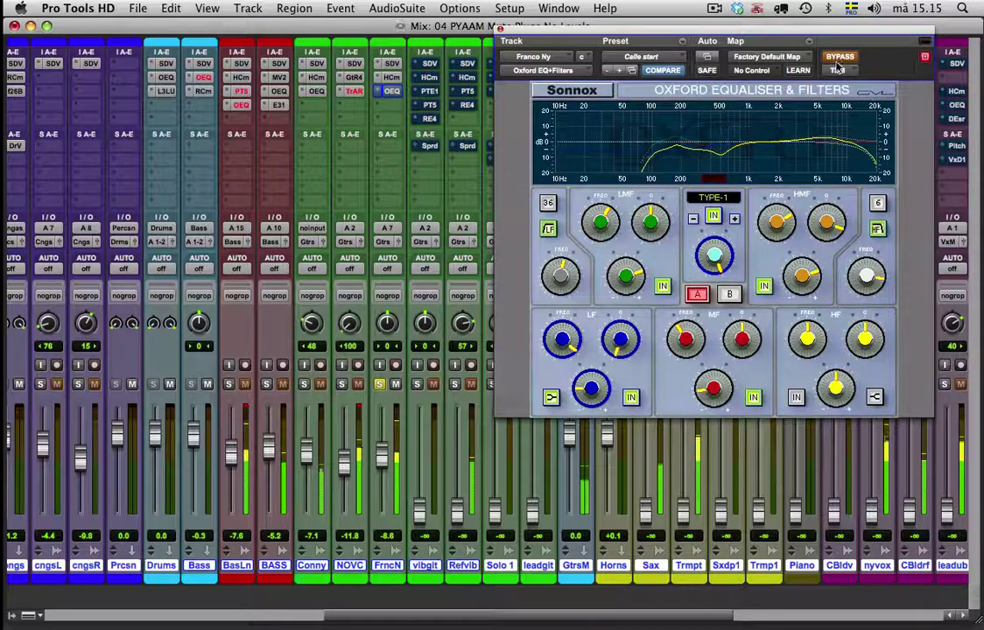
click(846, 57)
drag(839, 32, 790, 85)
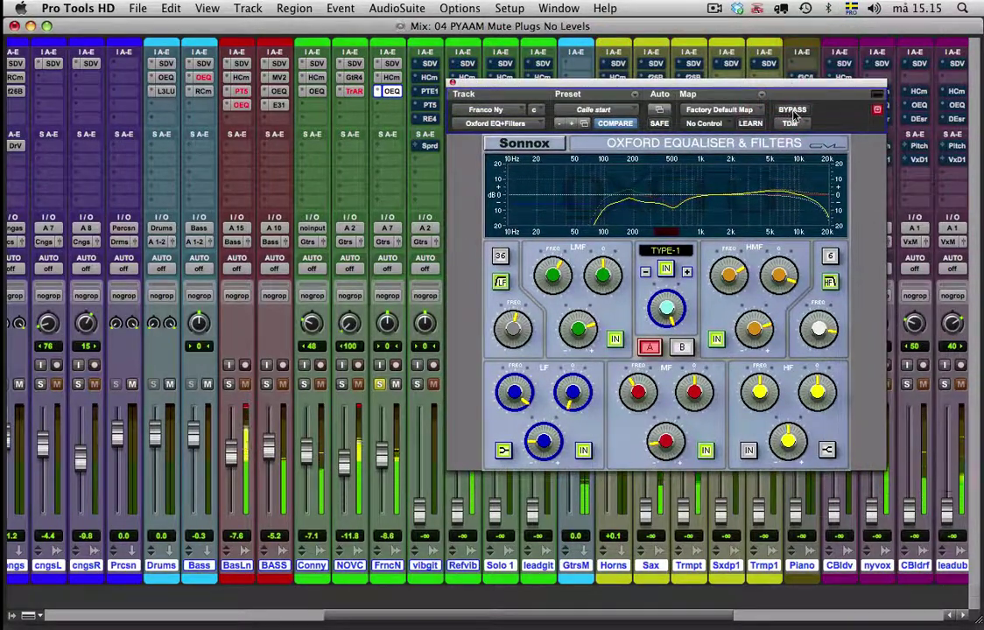
Compare the soloed FrncN guitar with the Oxford EQ bypassed and active.
click(792, 111)
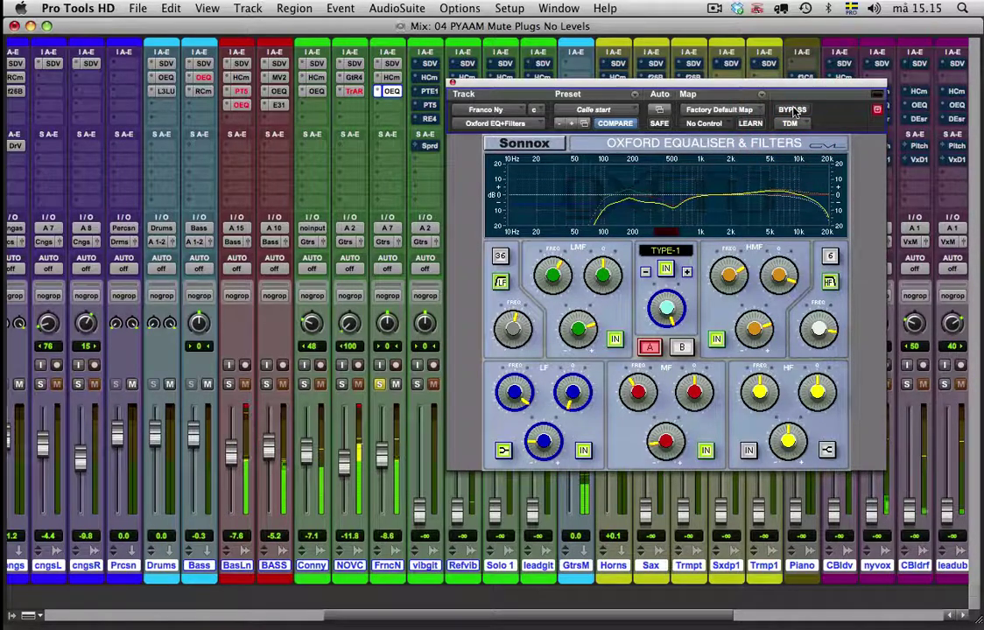
click(793, 111)
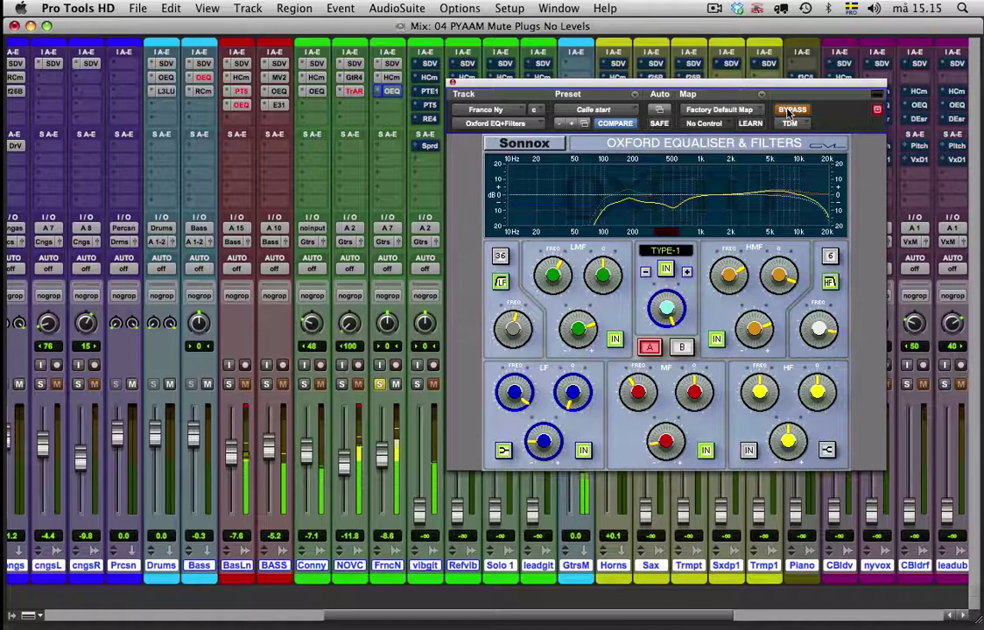
click(791, 111)
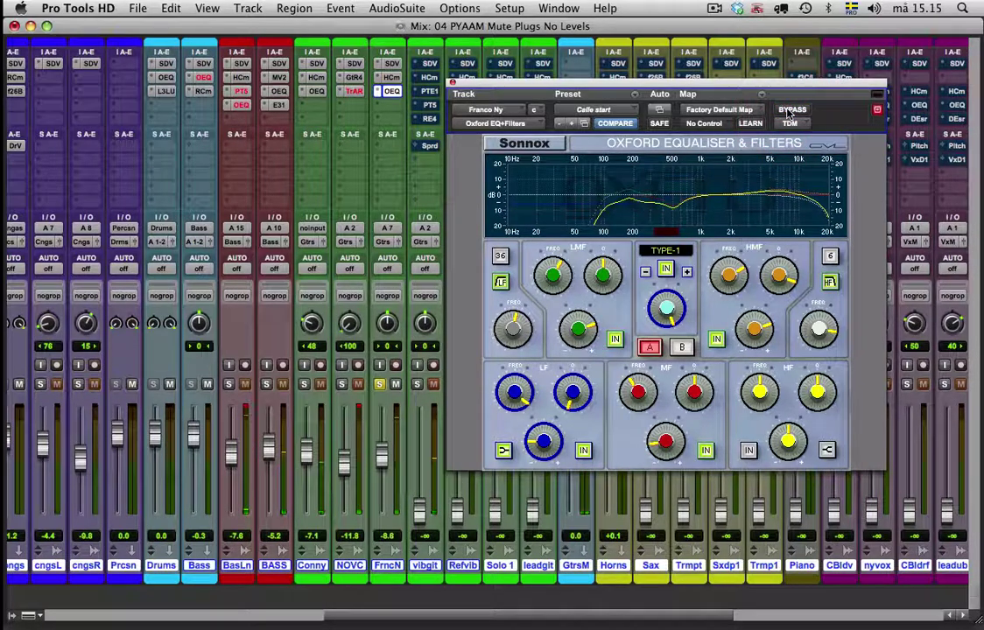
drag(691, 82, 687, 85)
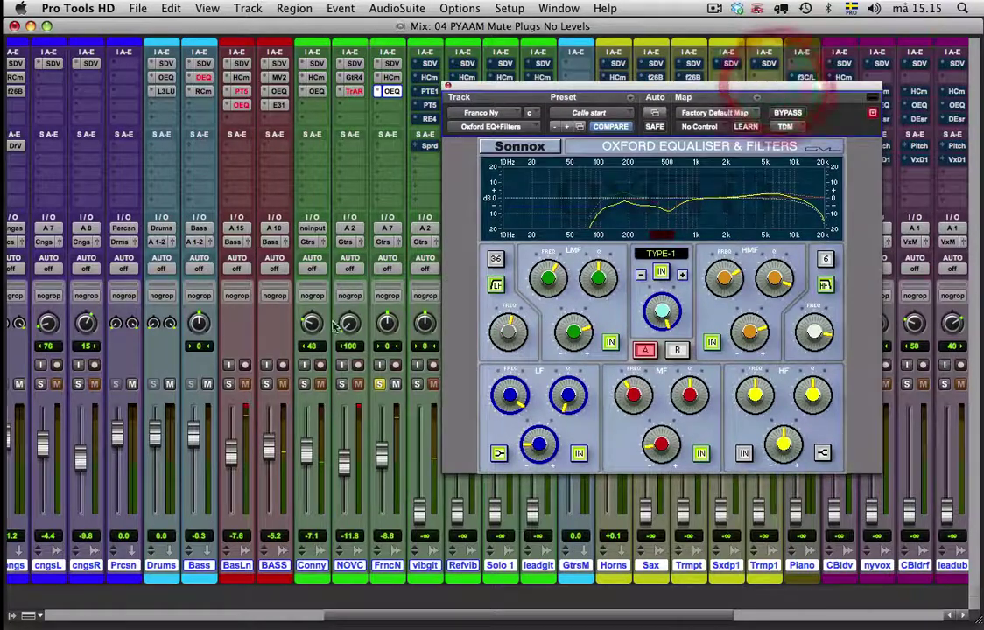
Remove the solo from FrncN, compare its Oxford EQ bypassed and active within the full mix, and close the EQ.
click(379, 383)
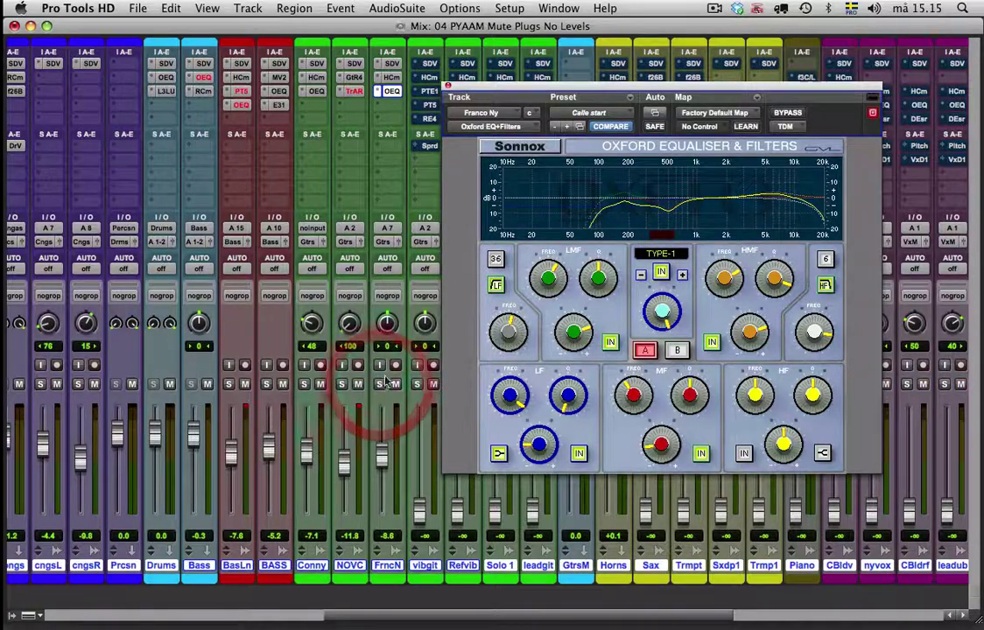
click(497, 452)
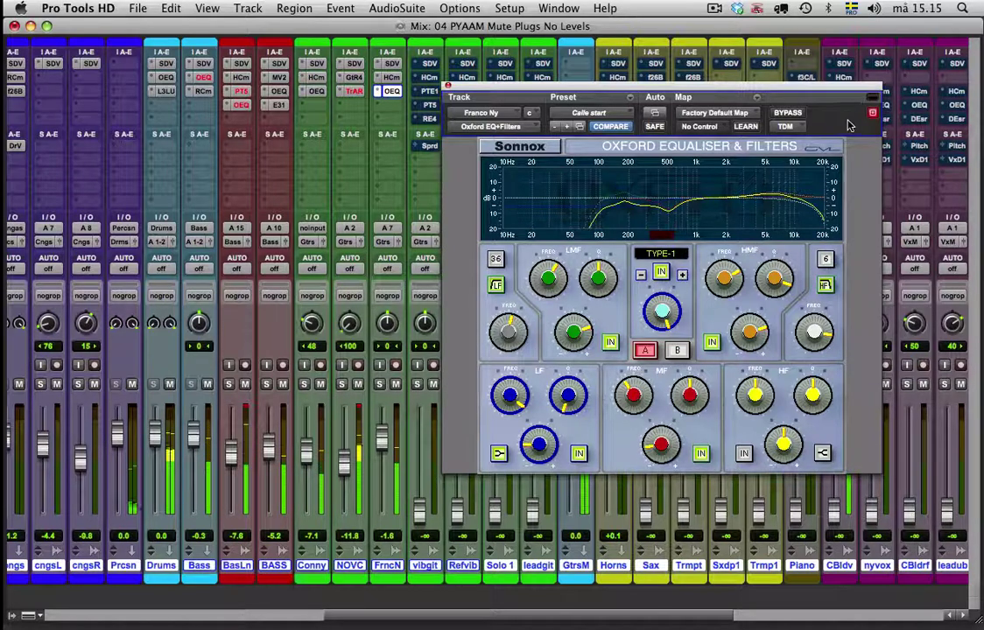
click(787, 113)
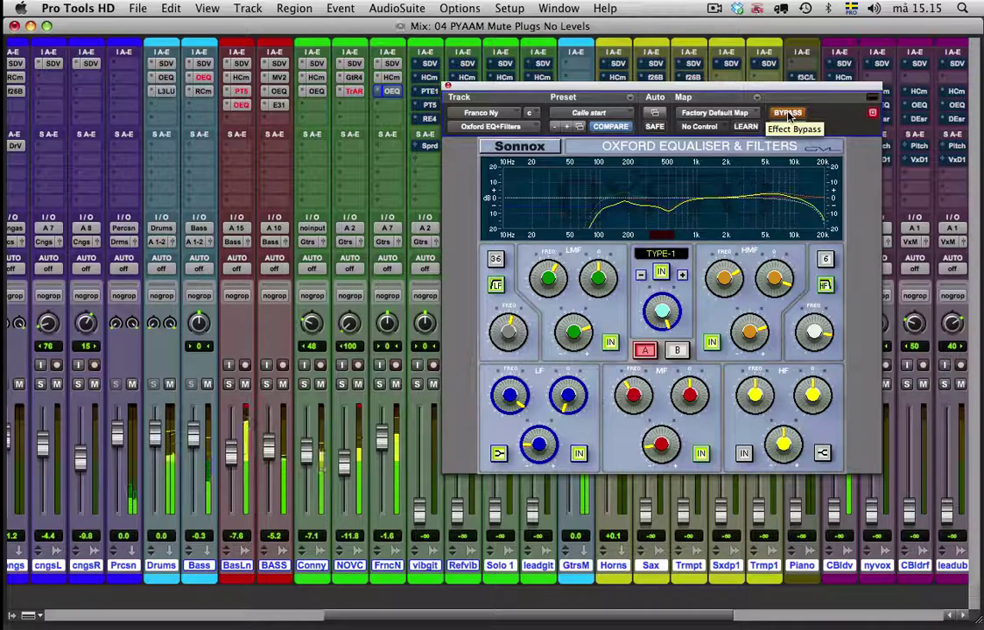
click(787, 112)
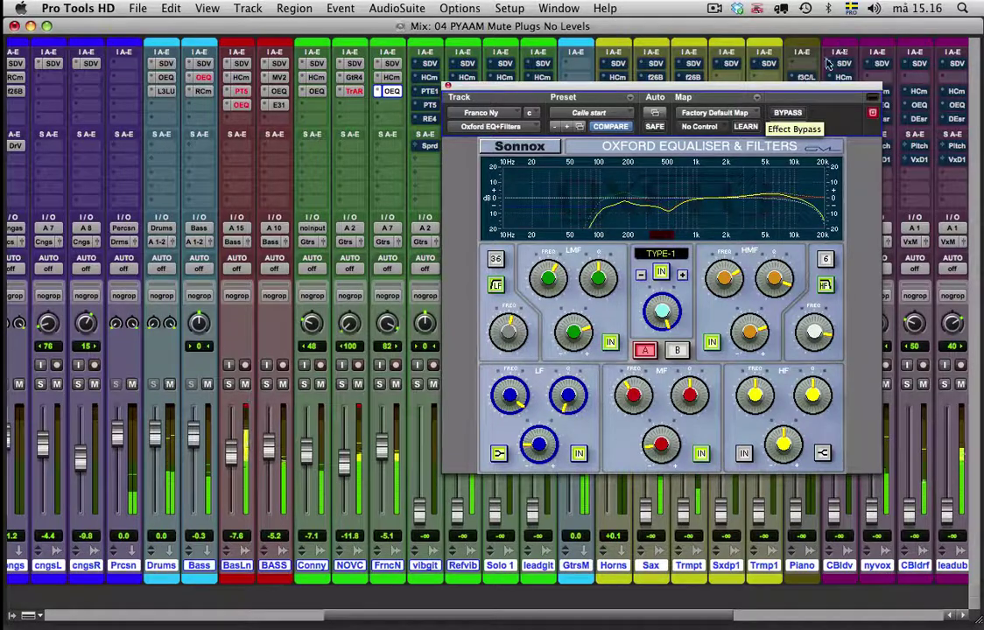
click(441, 90)
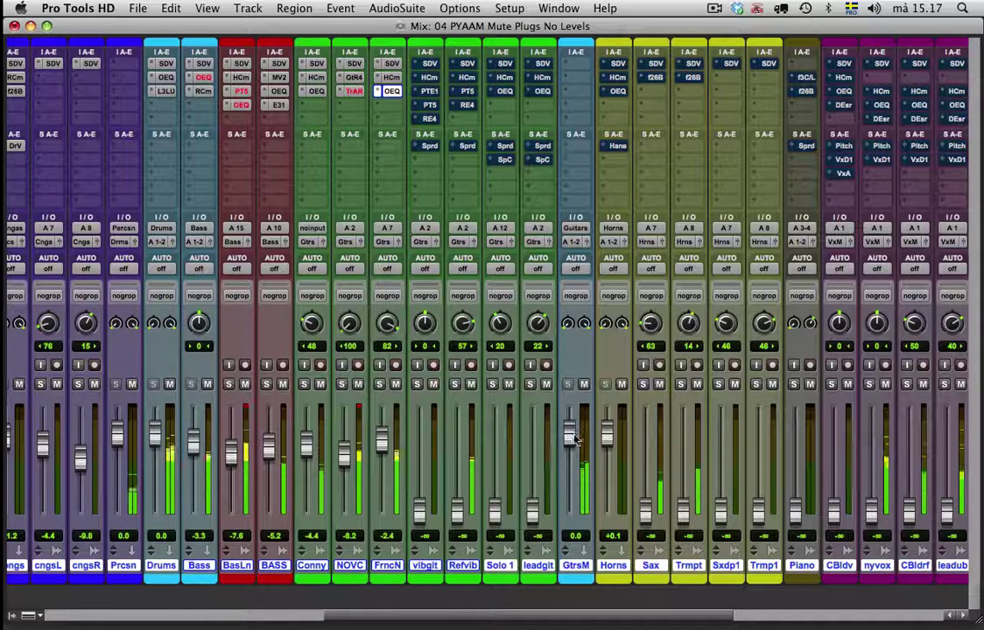
Lower the GtrsM master fader to about -1.0 dB and raise the vibgit track's fader to about -4.0 dB.
mouse_move(570, 438)
mouse_down()
mouse_move(570, 457)
mouse_move(570, 436)
mouse_up()
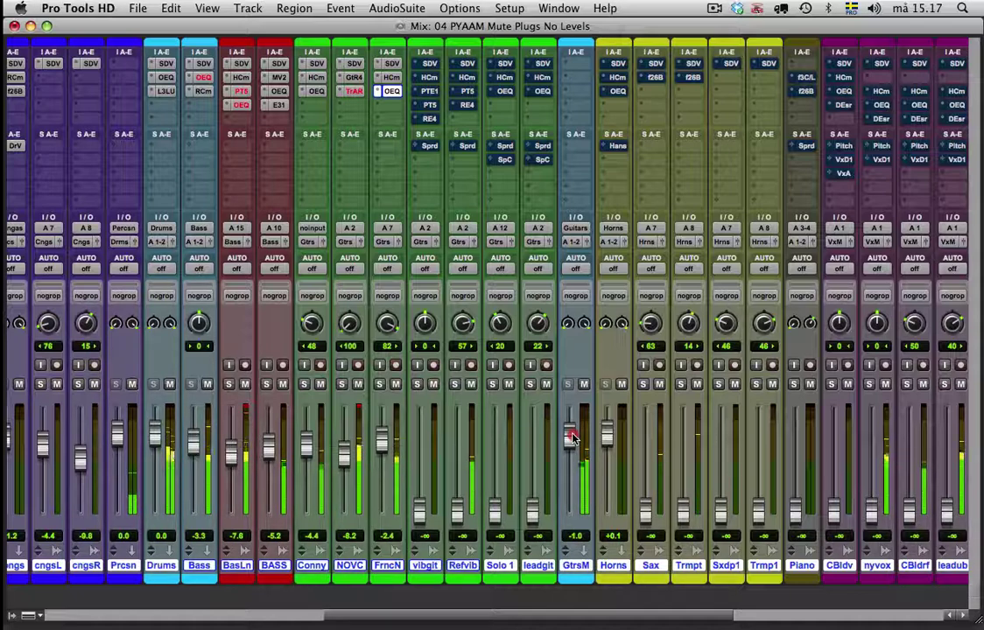
drag(570, 436, 573, 438)
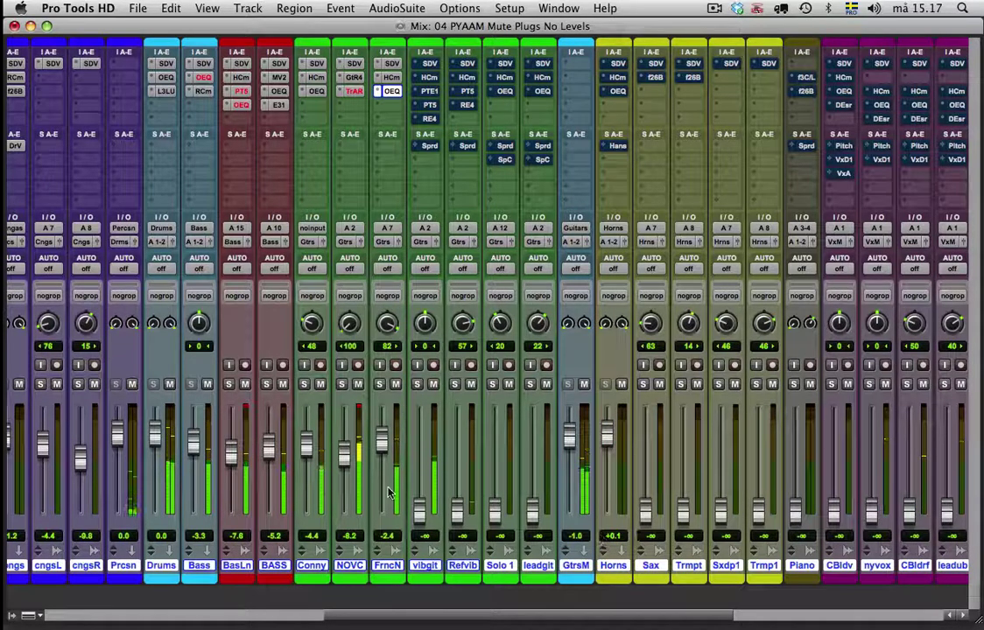
drag(421, 510, 417, 445)
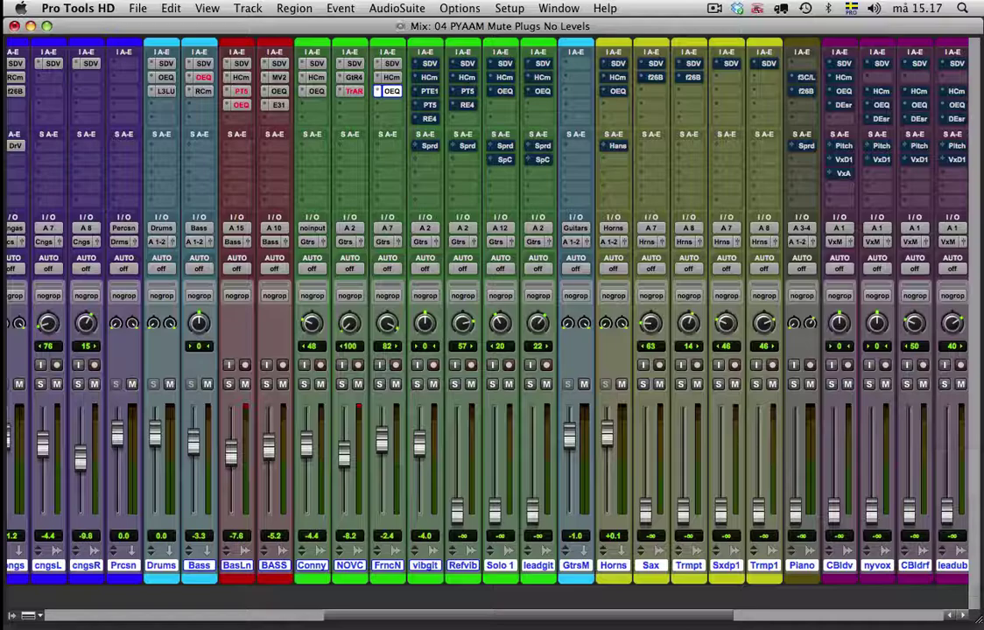
Locate the first vibgit clip in the Edit window, start playback from it, and return to the Mix window.
key(super+equal)
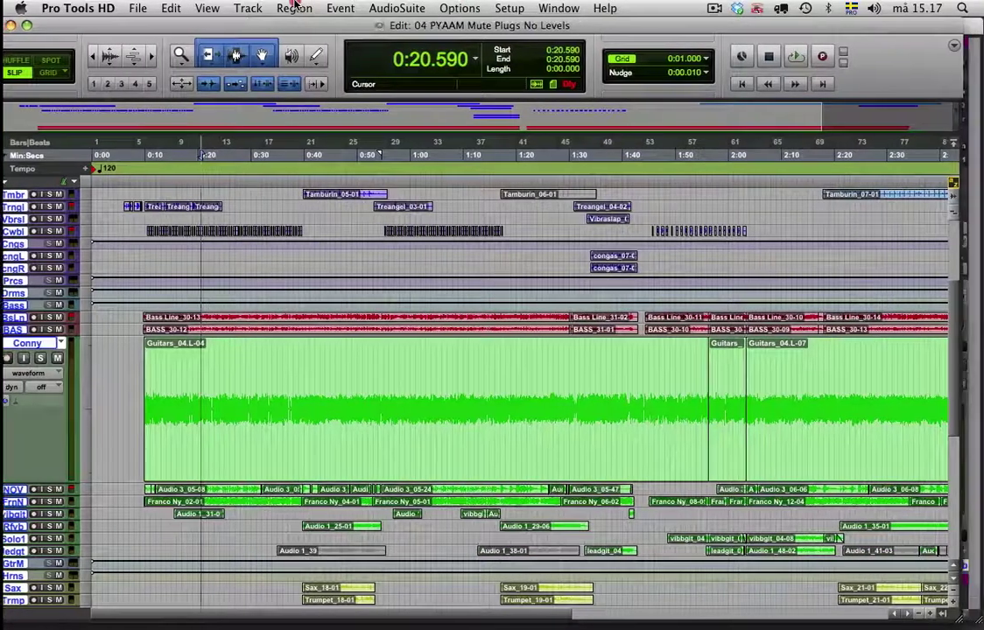
scroll(157, 508, down, 15)
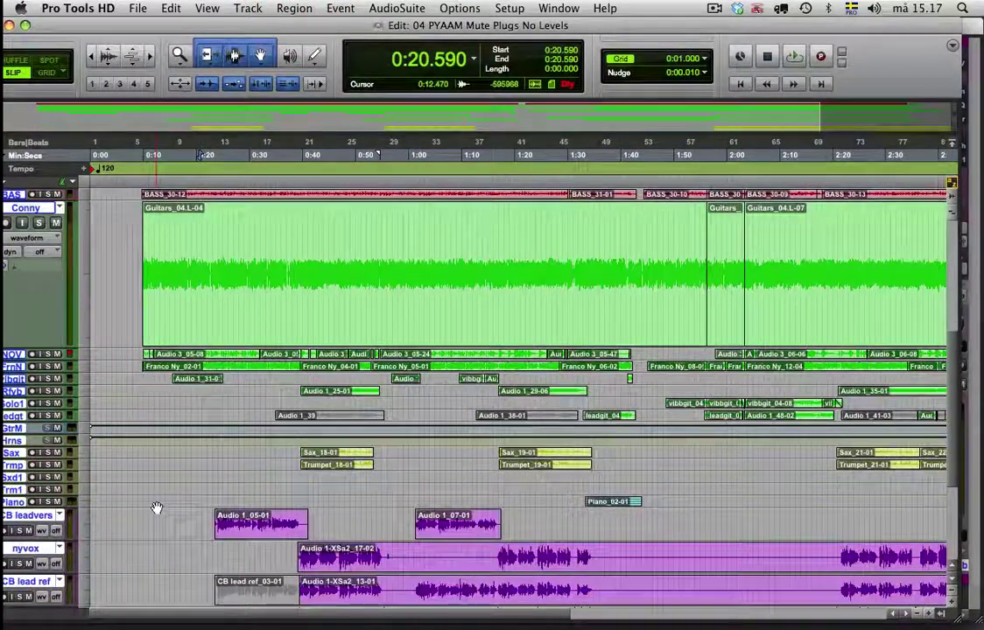
scroll(157, 508, up, 9)
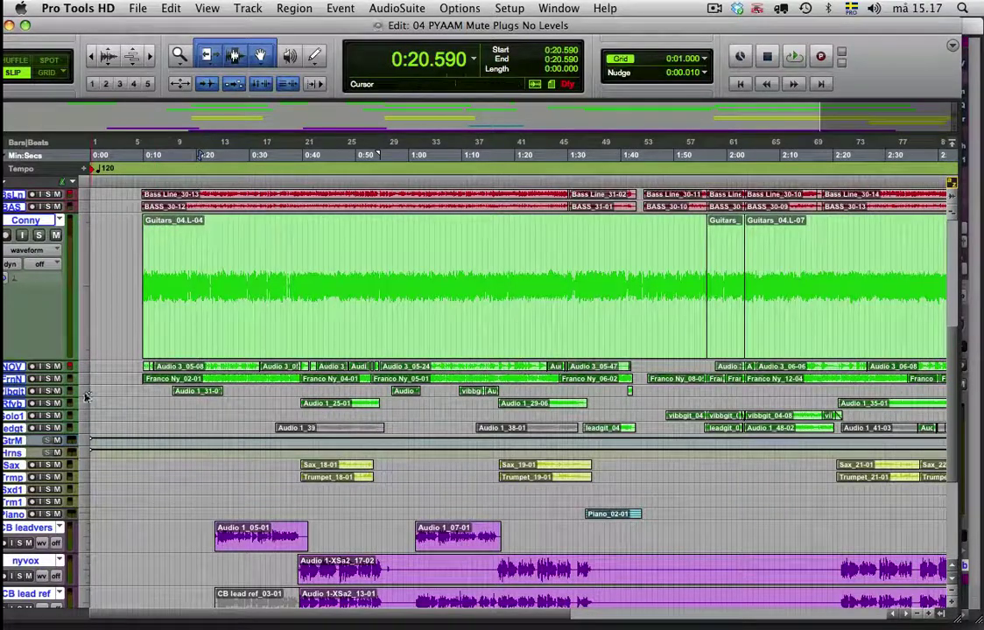
click(207, 394)
key(space)
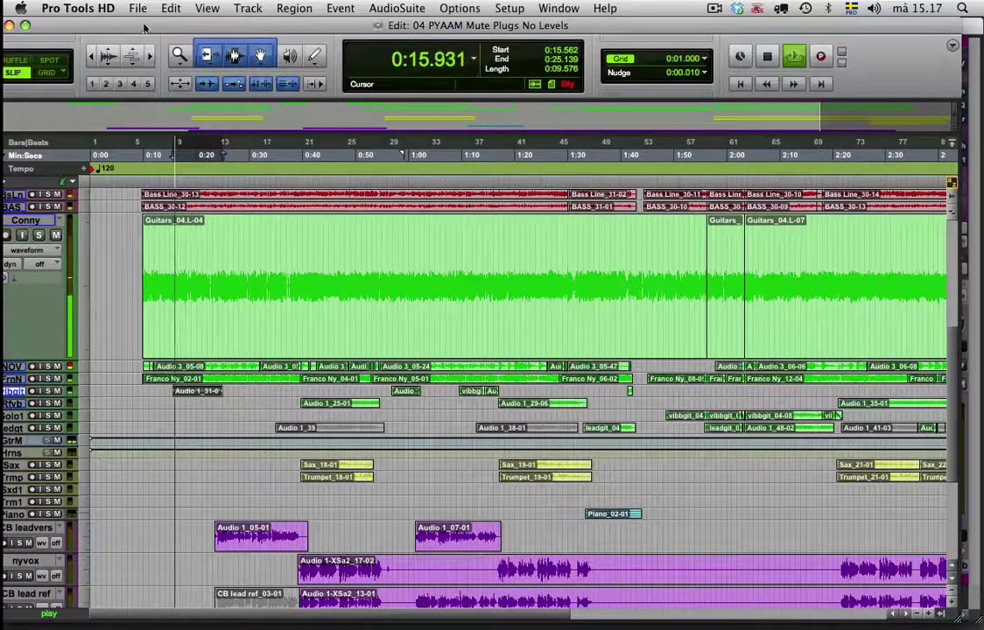
key(super+equal)
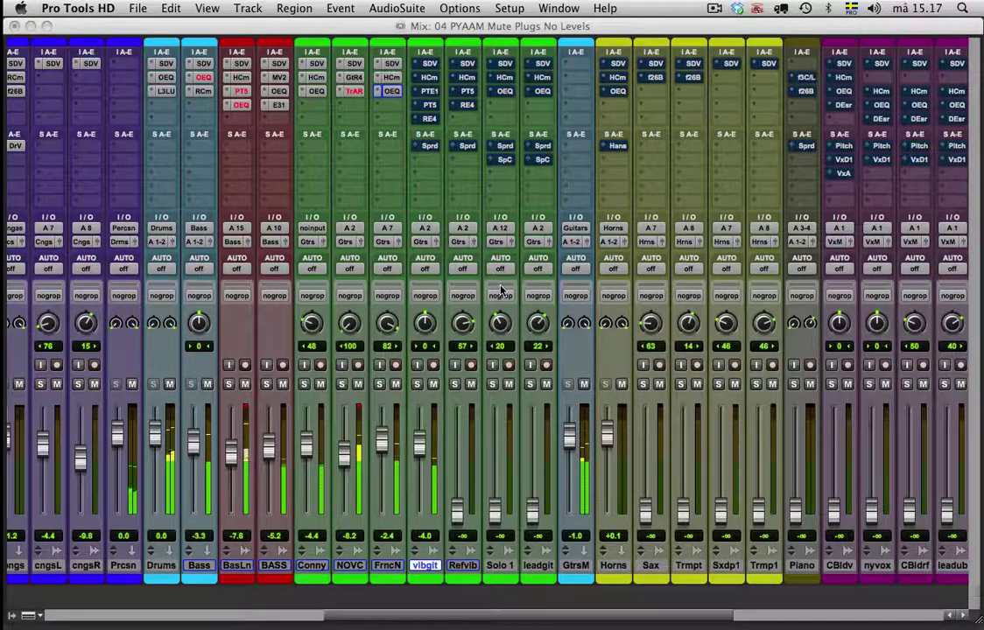
Solo the vibgit track, activate its Slate Digital Virtual Channel plug-in, and close the plug-in window.
click(416, 385)
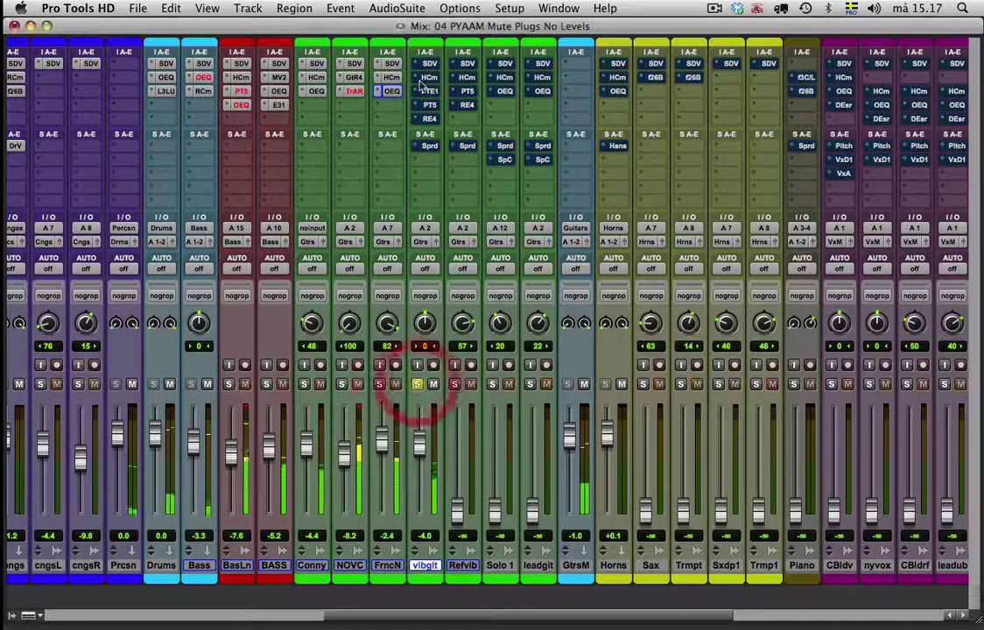
click(429, 64)
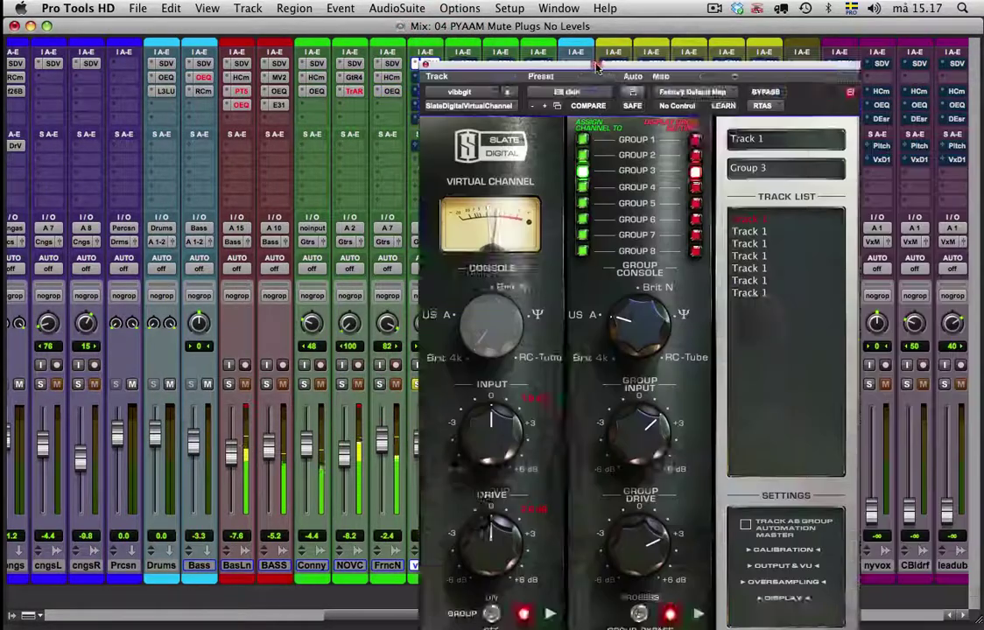
drag(599, 61, 442, 21)
click(263, 20)
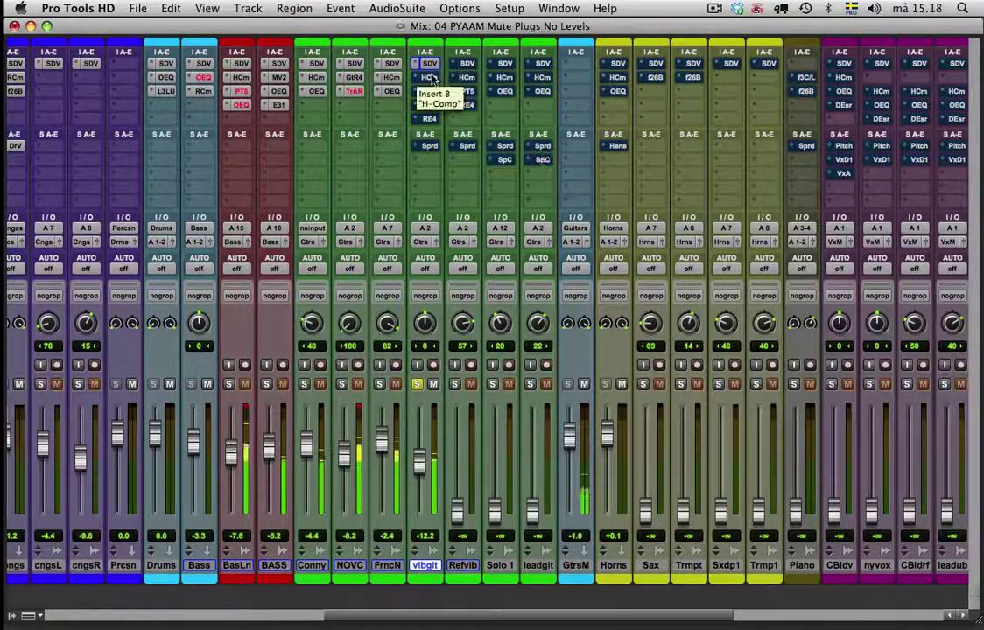
Take the H-Comp compressor and the PuigTec EQP1A equalizer on the vibgit track out of bypass.
click(429, 78)
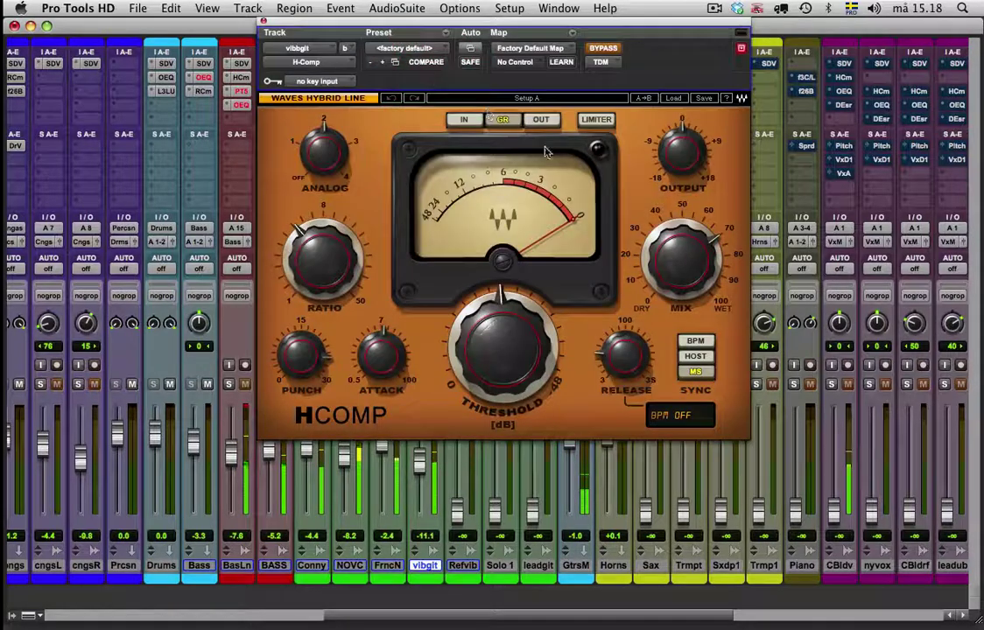
click(604, 48)
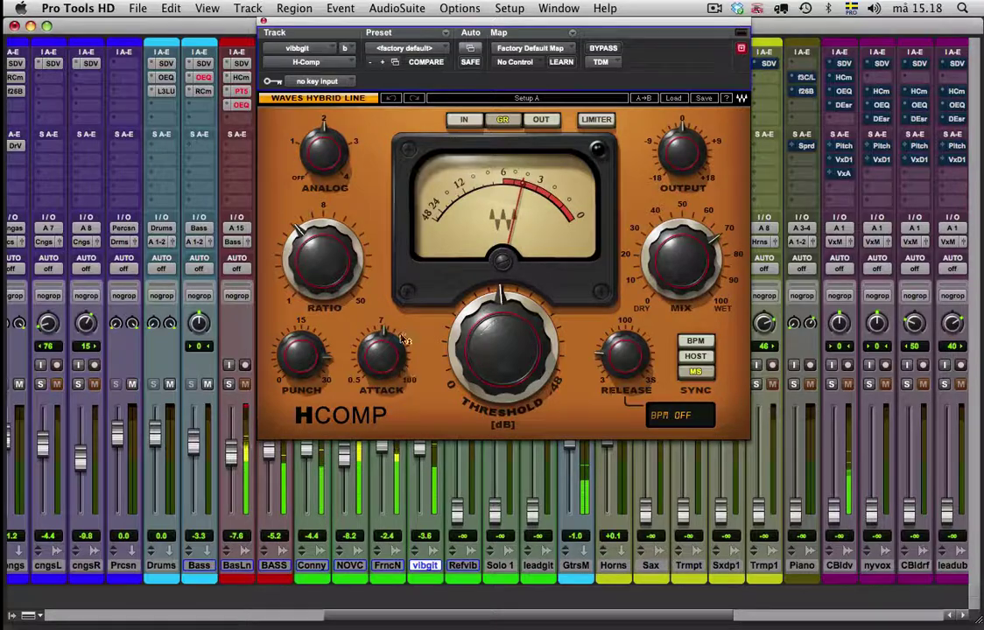
drag(283, 25, 540, 24)
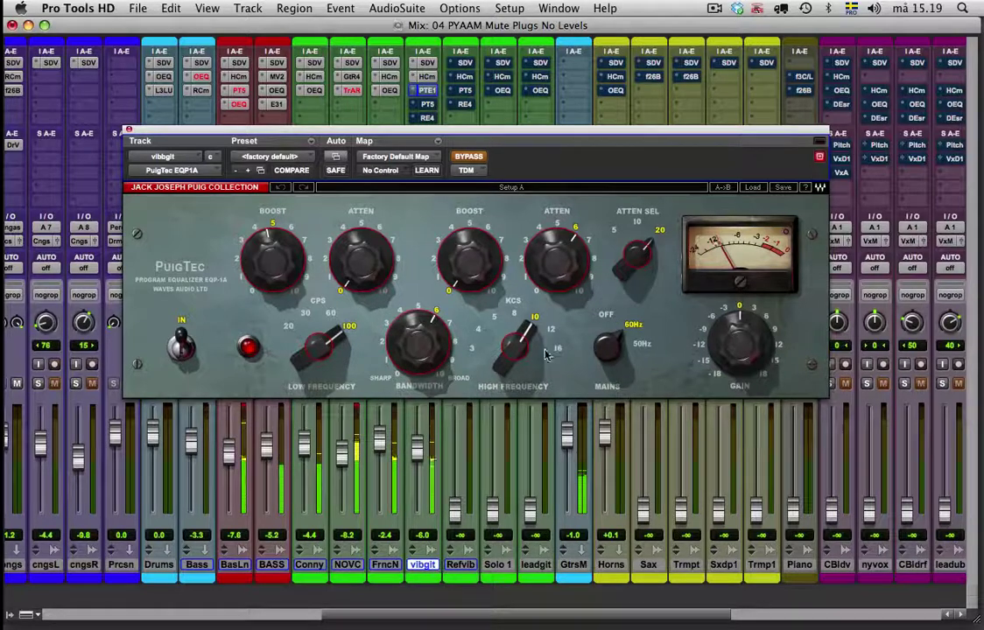
click(470, 157)
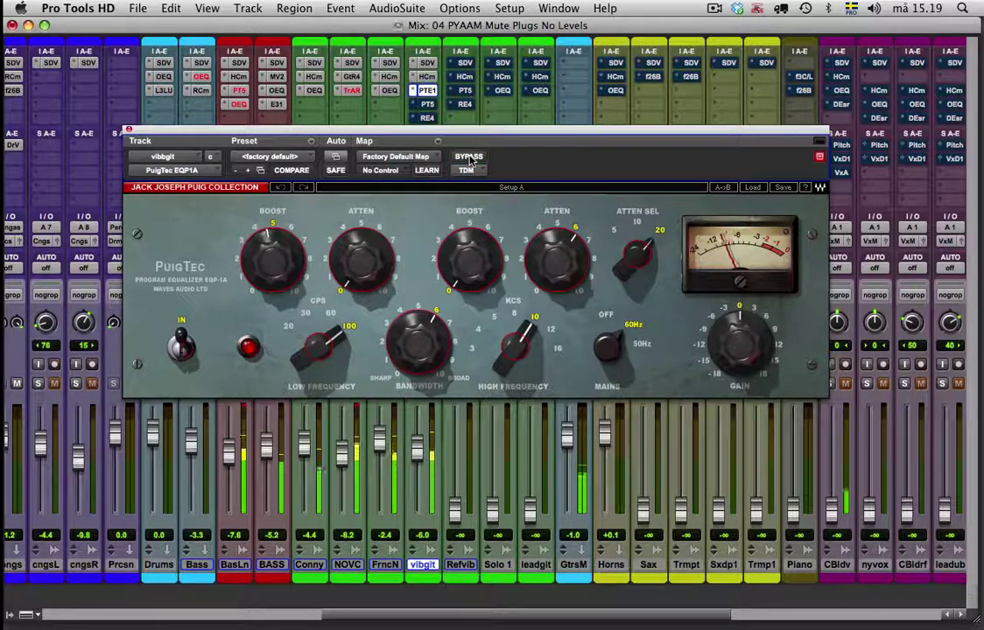
Take the PuigTec MEQ5 midrange equalizer on the vibgit track out of bypass.
drag(404, 132, 410, 217)
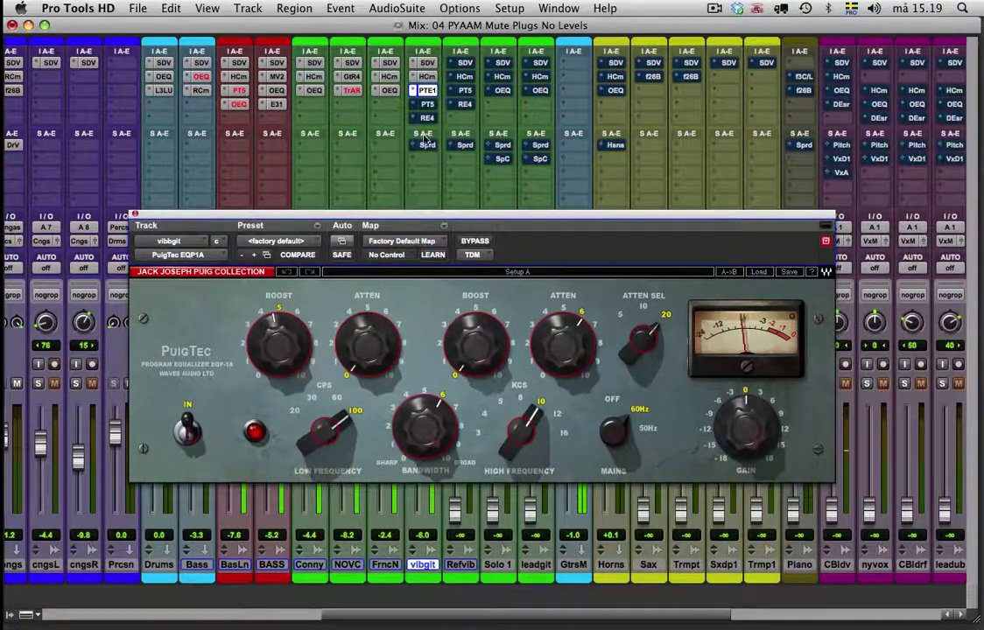
click(427, 105)
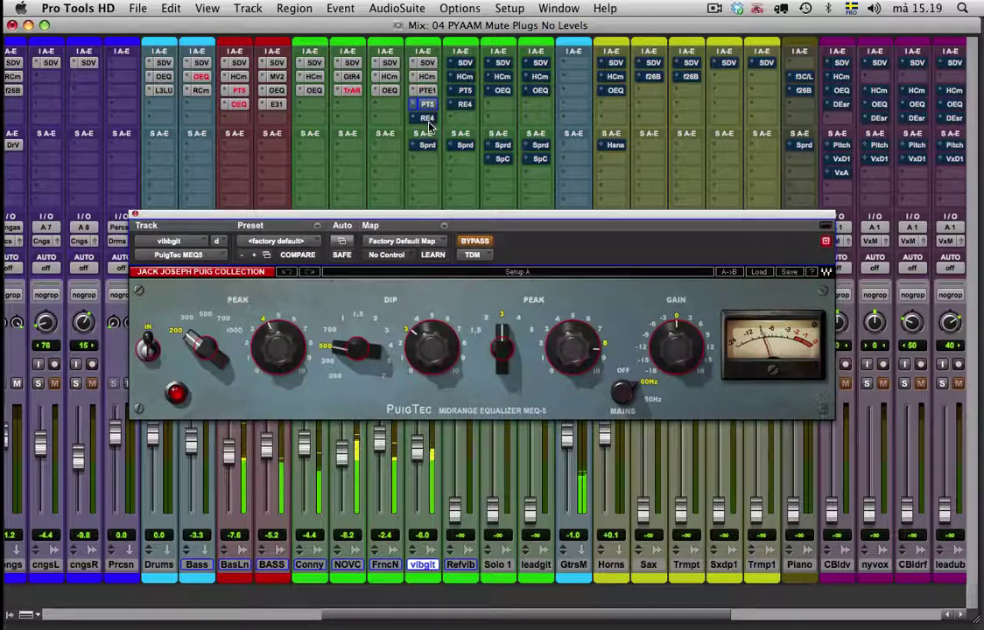
drag(392, 225, 369, 166)
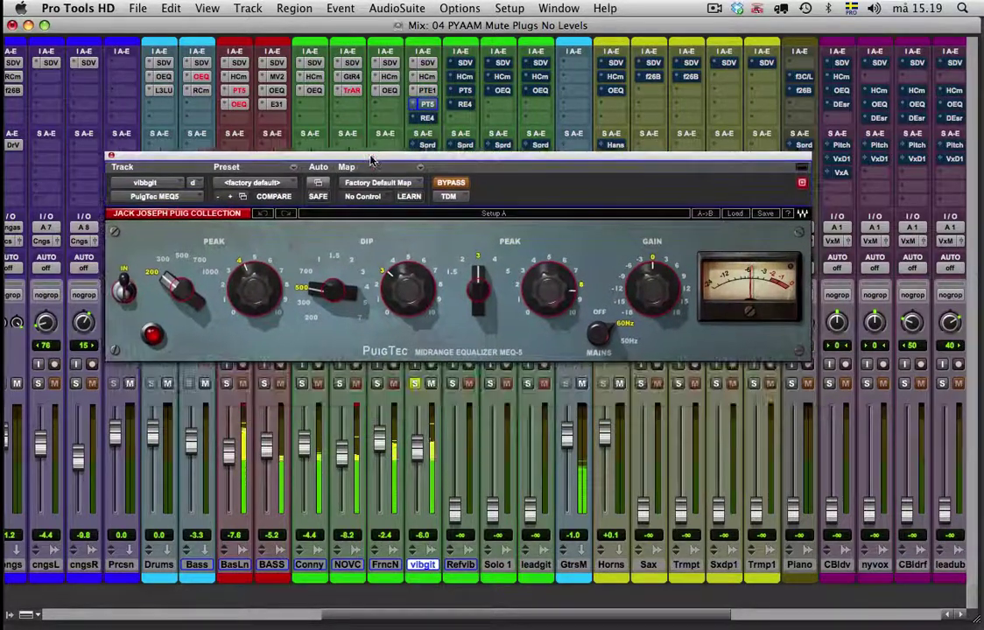
click(450, 183)
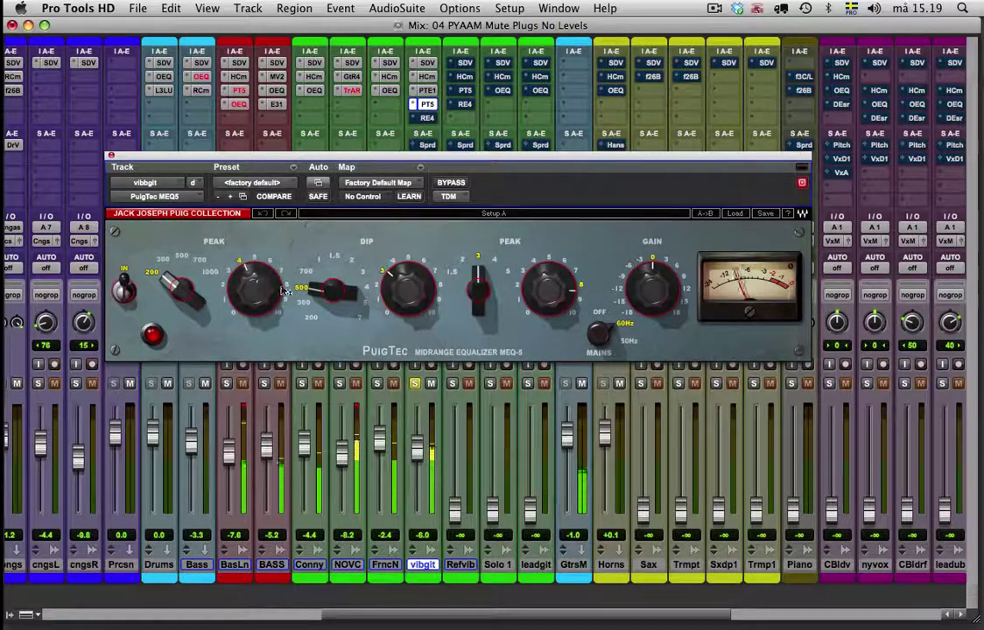
Take the REQ 4 equalizer on the vibgit track out of bypass and move its window clear of the inserts.
click(427, 118)
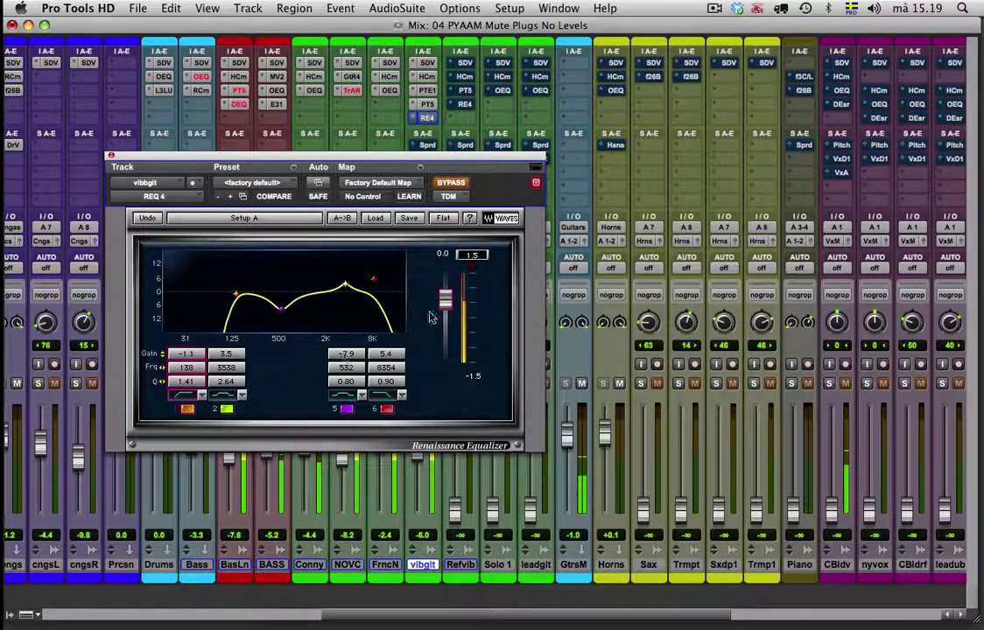
click(447, 182)
click(452, 184)
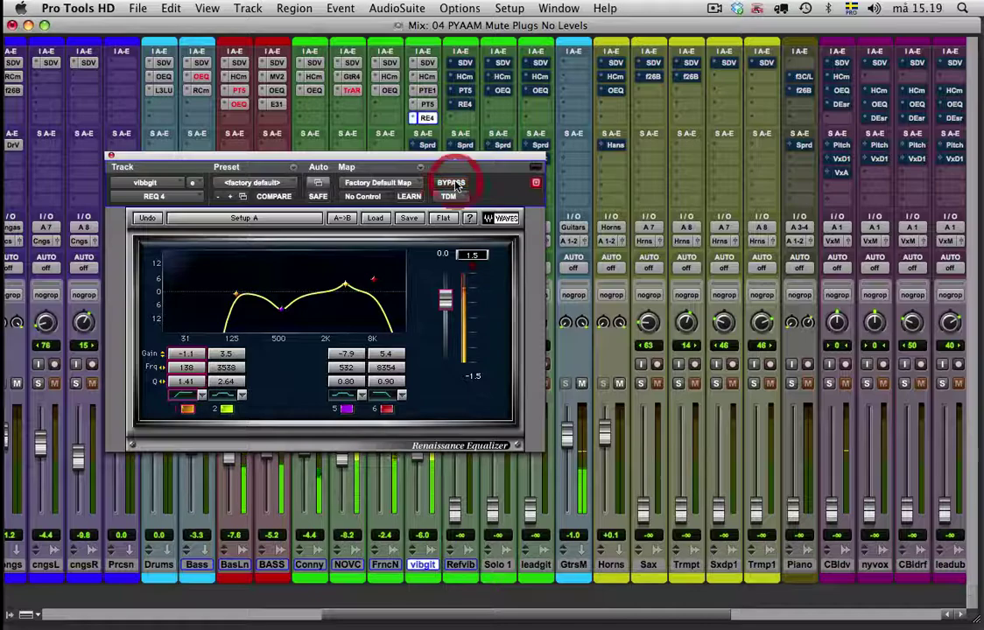
drag(440, 154, 811, 52)
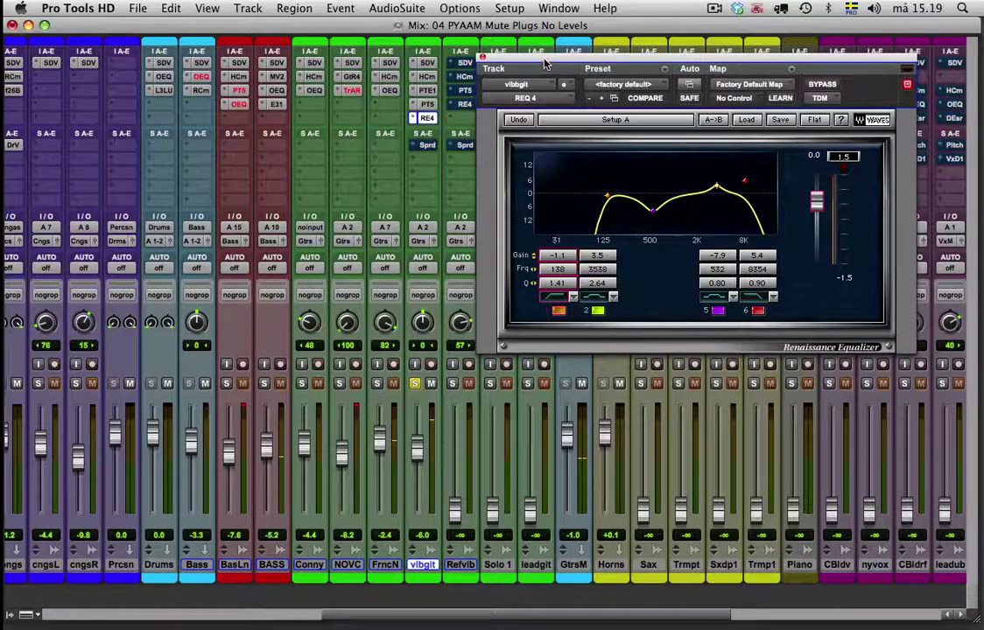
drag(545, 62, 499, 290)
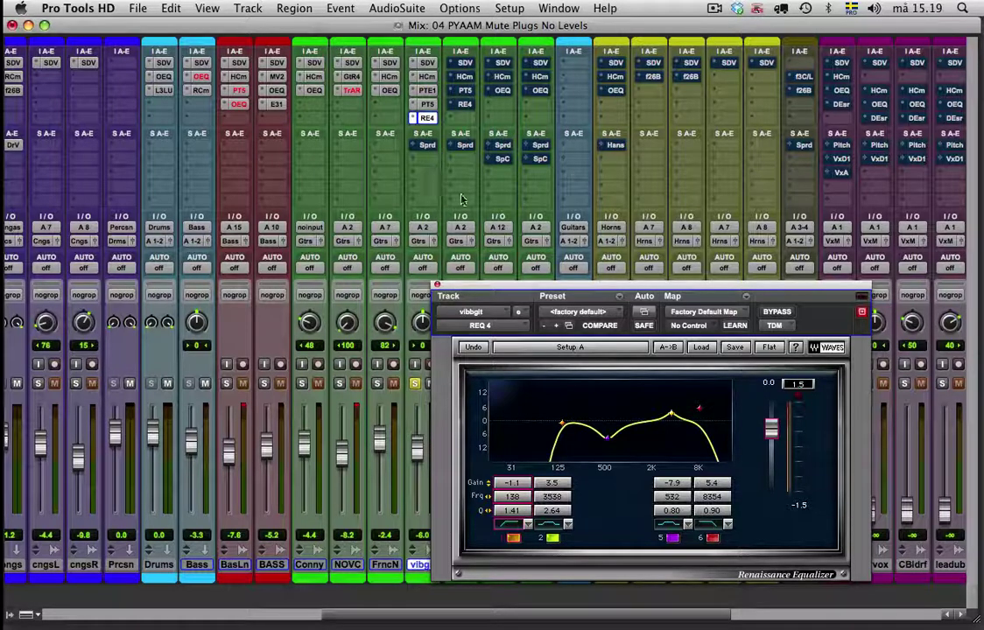
Examine the Doubler2 plug-in settings on the Git Fx track that receives the Spreader send, and close its window.
scroll(464, 199, right, 4)
scroll(464, 199, right, 3)
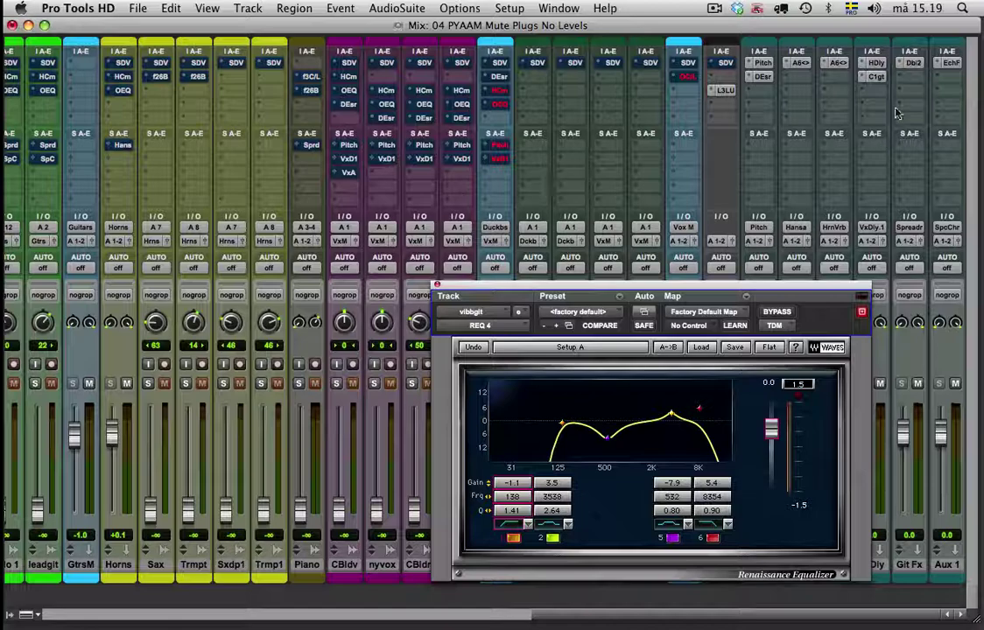
click(913, 63)
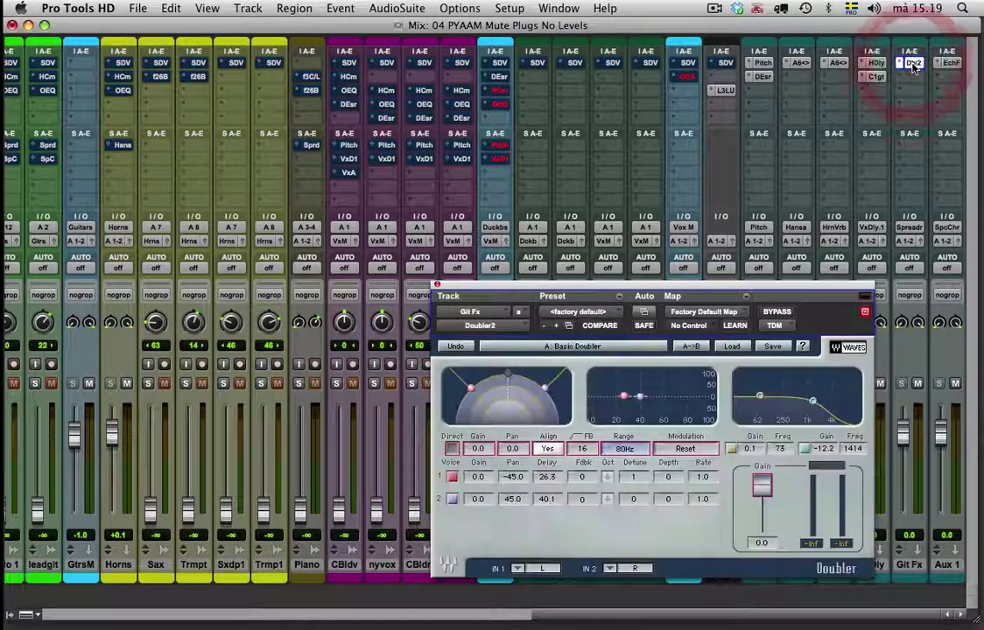
drag(729, 289, 665, 85)
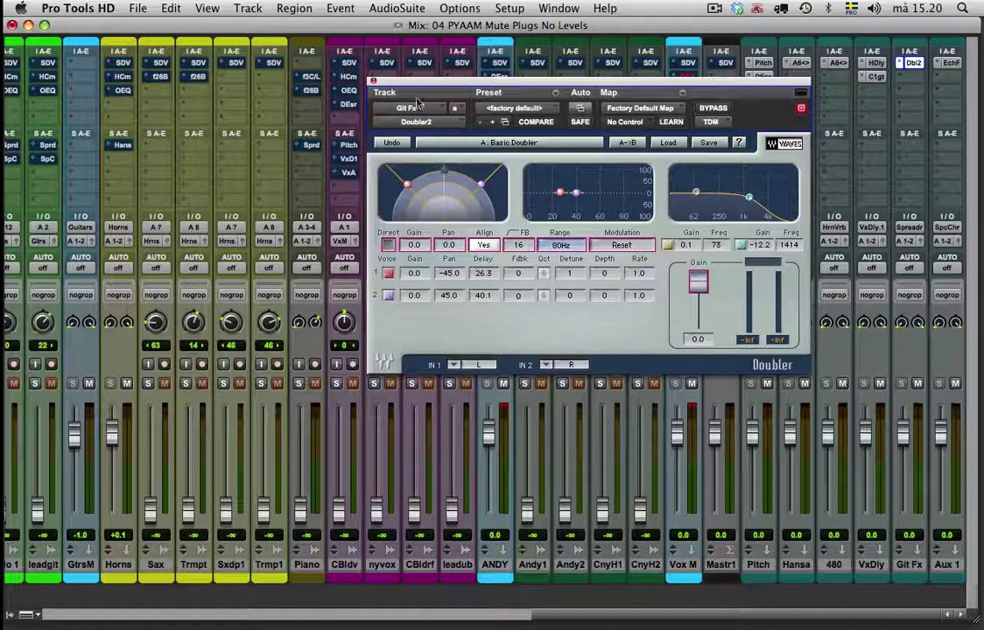
drag(371, 80, 440, 289)
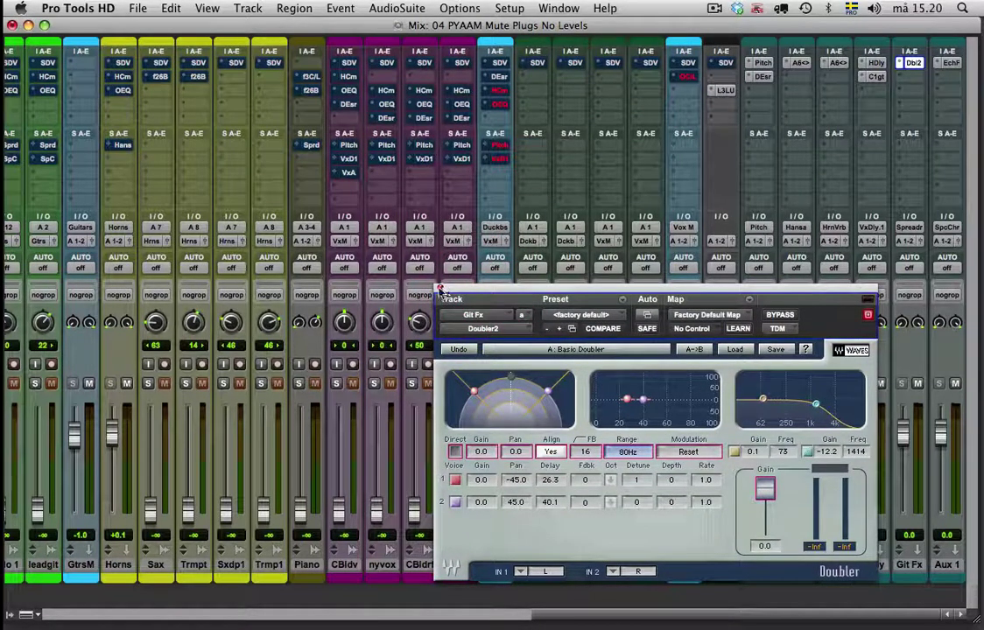
click(441, 289)
Unmute the vibgit track's Spreader send and set its level to about -12.3 dB.
scroll(149, 238, left, 8)
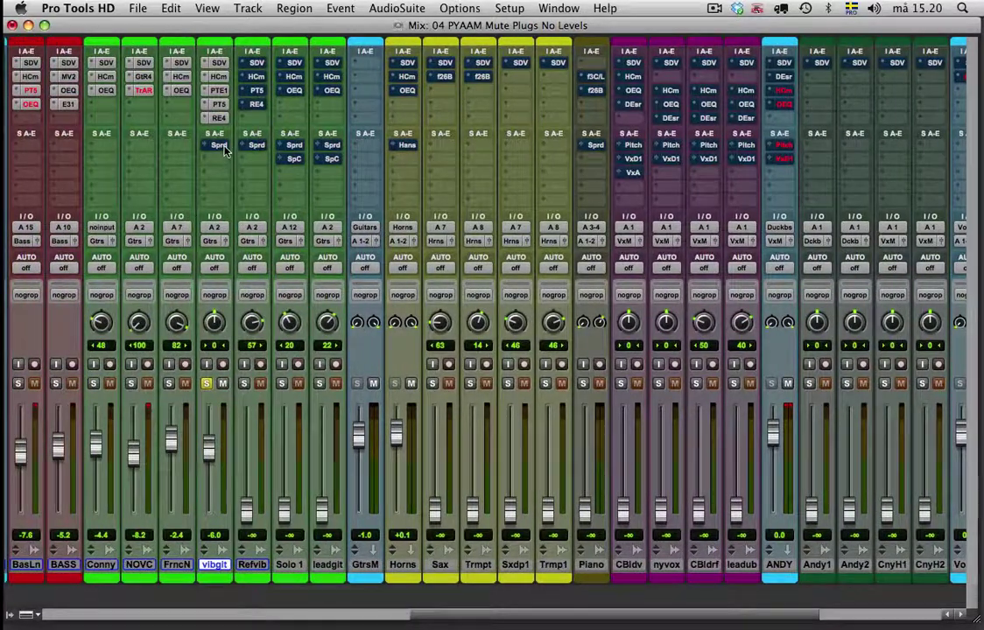
click(219, 146)
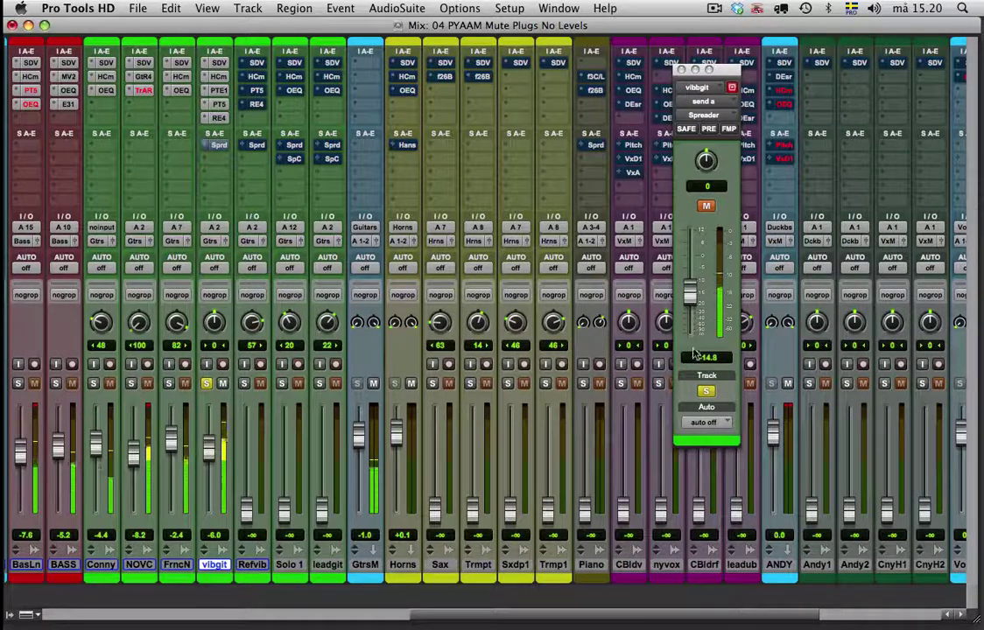
click(707, 206)
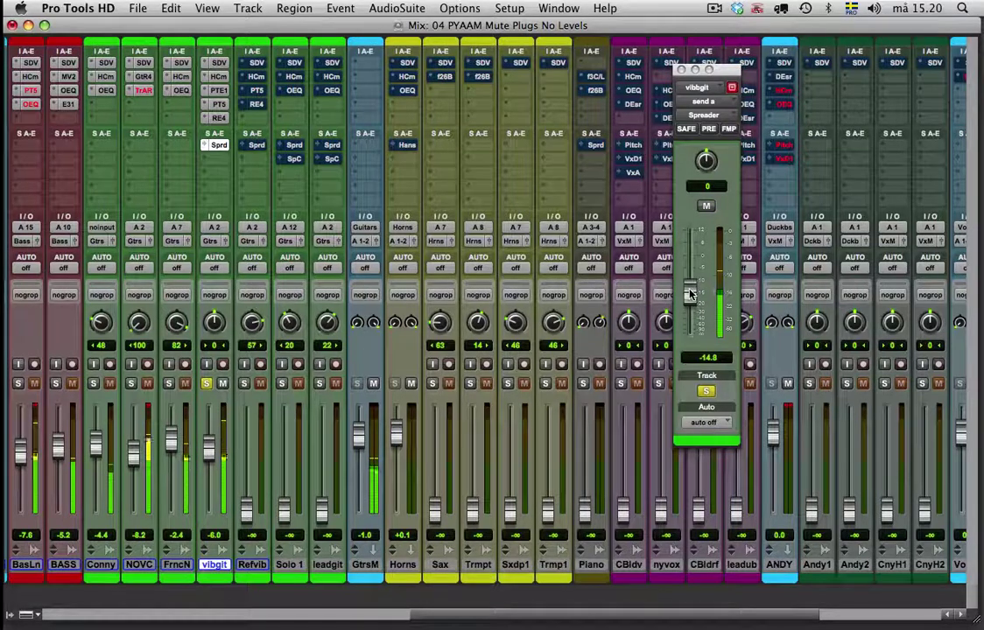
drag(690, 294, 690, 260)
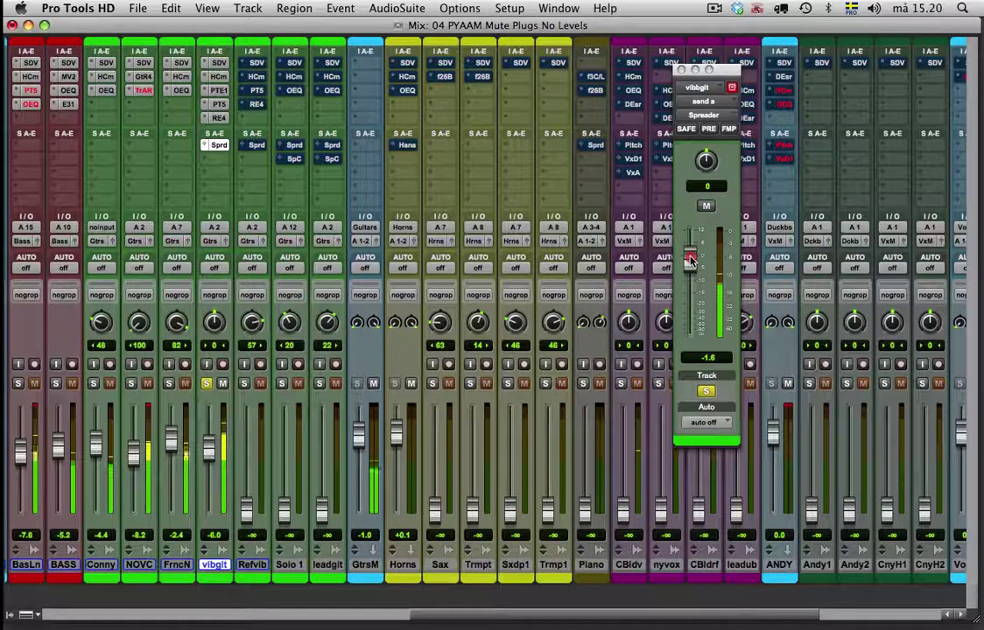
drag(690, 259, 690, 287)
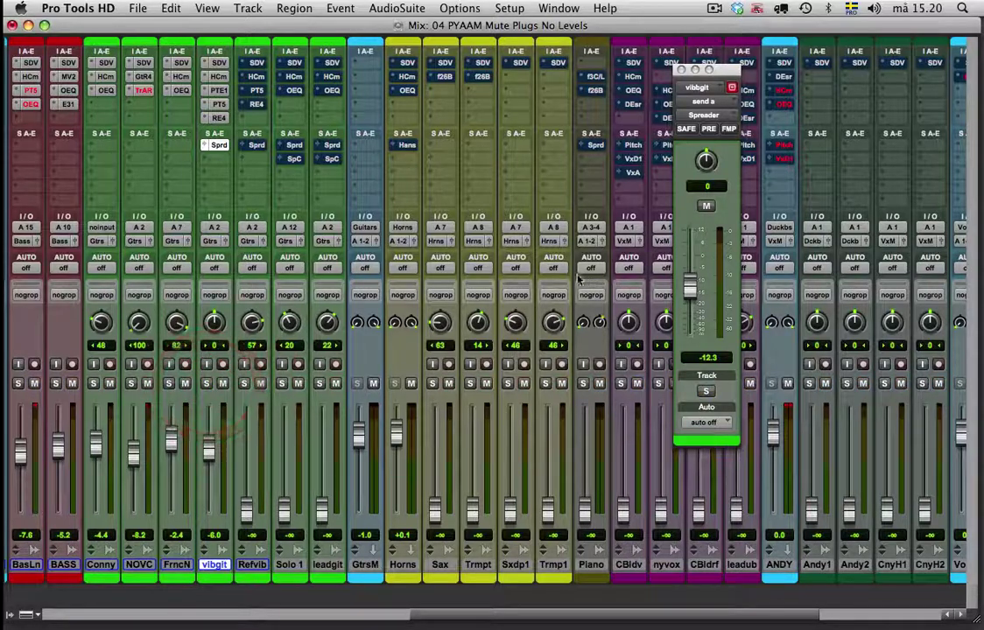
Take the vibgit track out of solo and lower its fader to about -6.4 dB.
click(207, 385)
drag(209, 452, 211, 451)
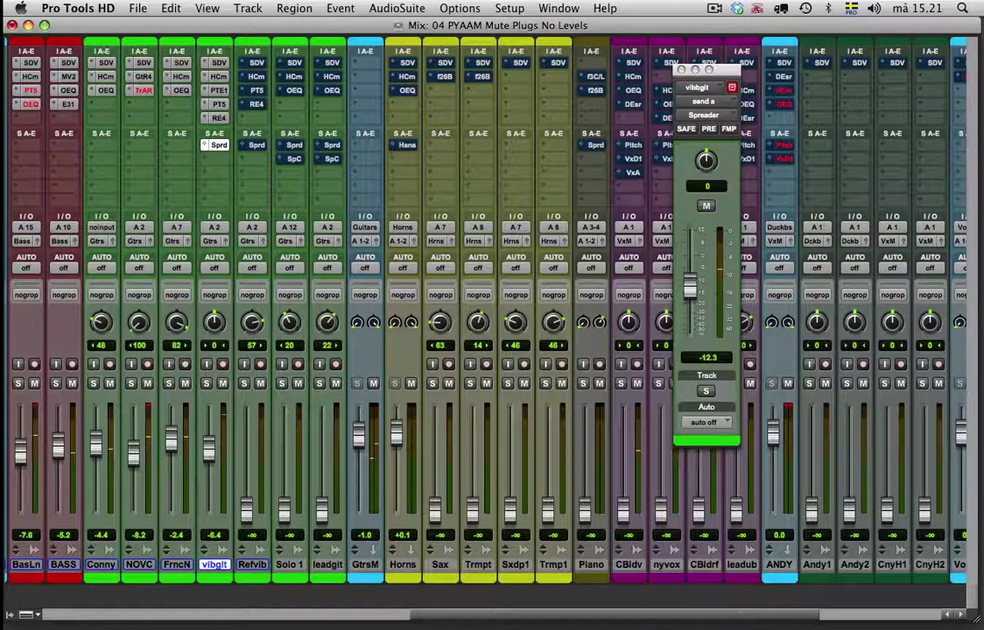
Raise the Refvib track's fader to about -7.7 dB and solo the track.
click(252, 565)
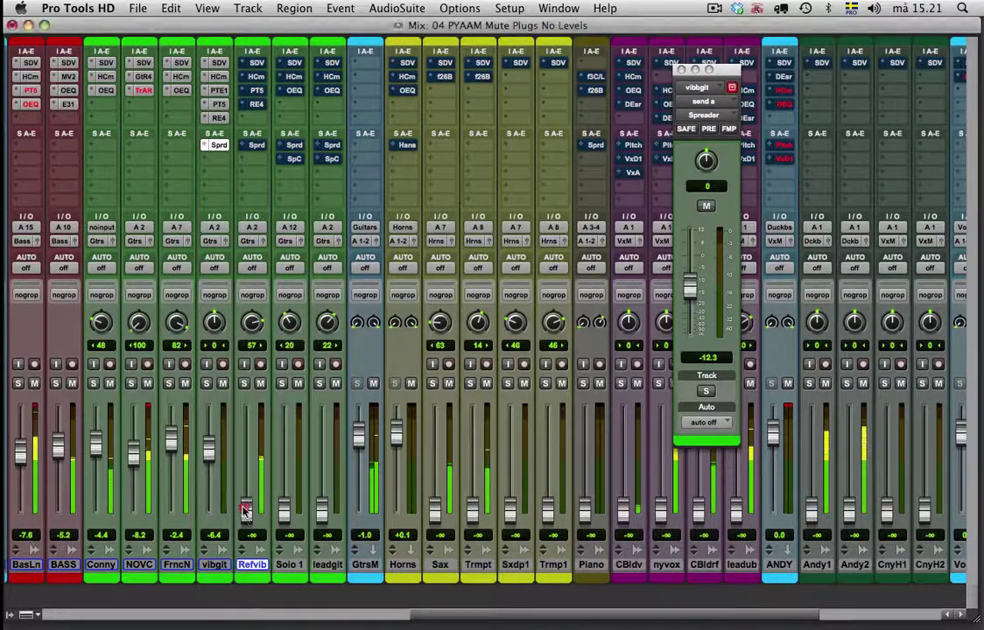
drag(246, 510, 246, 452)
click(244, 383)
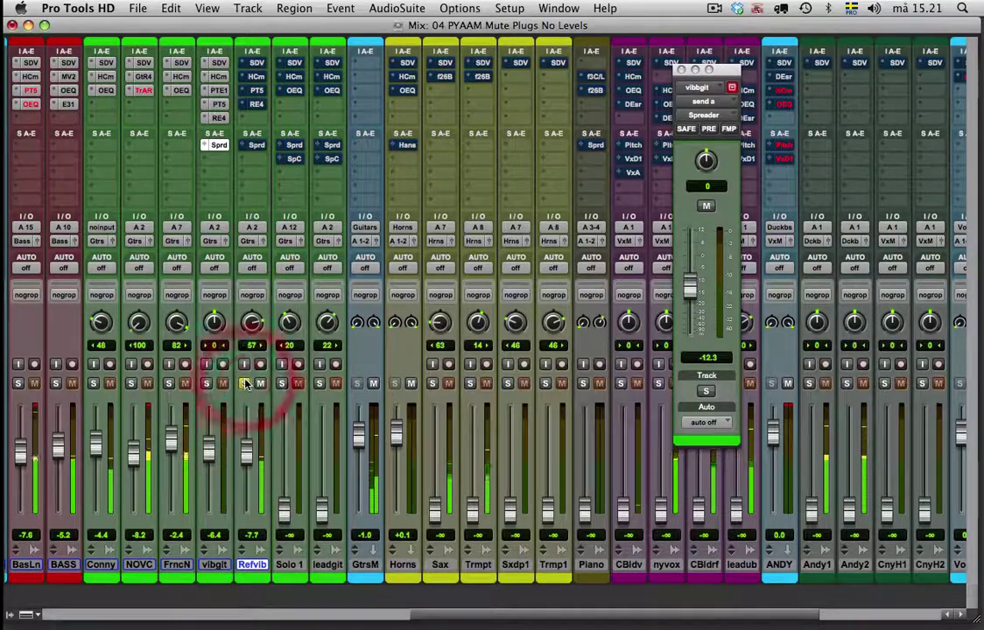
Activate the virtual channel and H-Comp plug-ins on the Refvib track, check the H-Comp settings, and close its window.
super+click(255, 63)
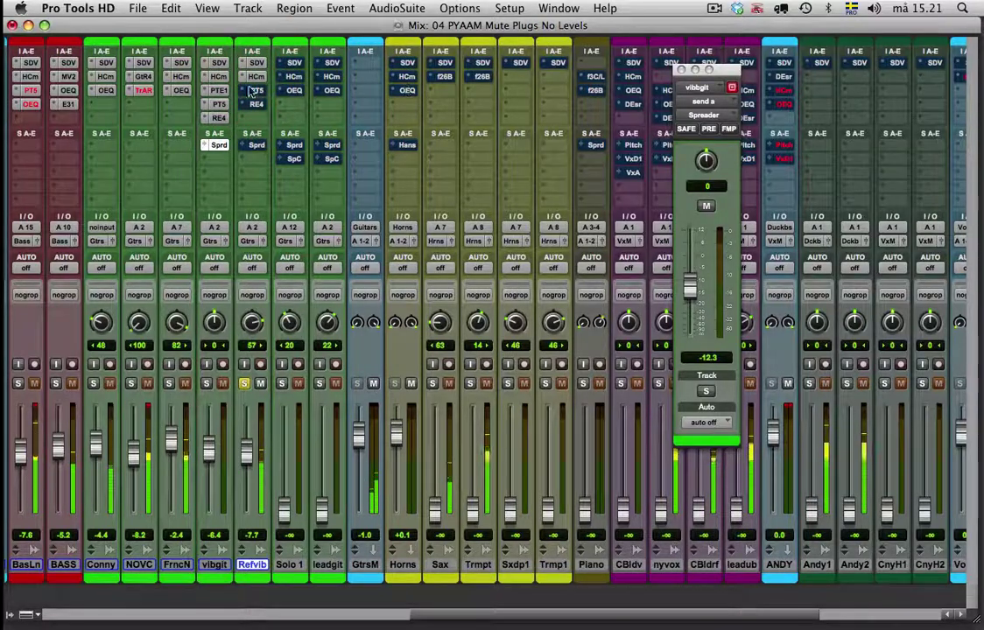
super+click(256, 77)
click(255, 77)
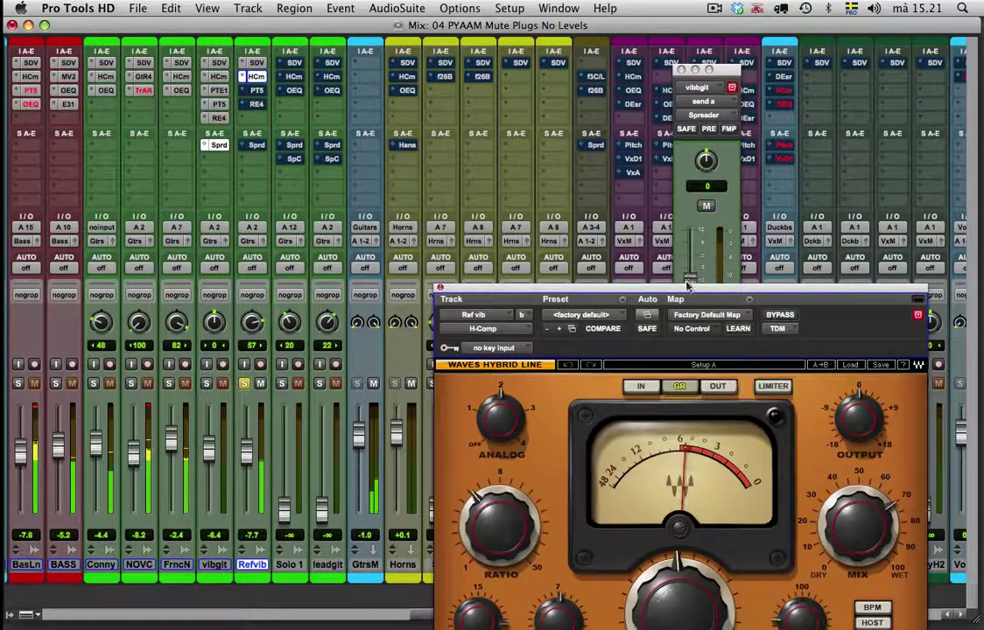
drag(688, 285, 559, 50)
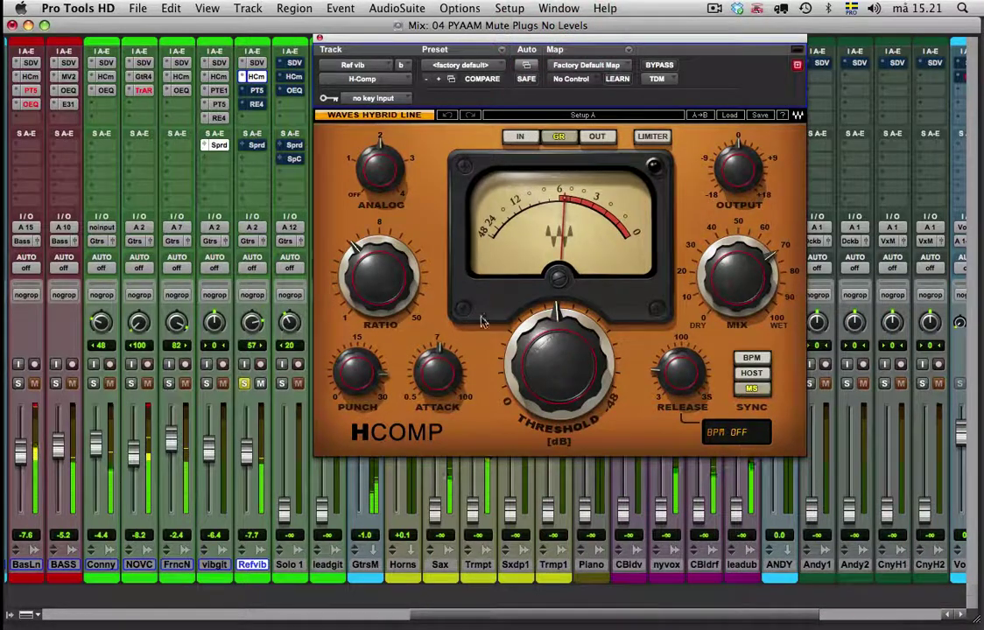
click(319, 38)
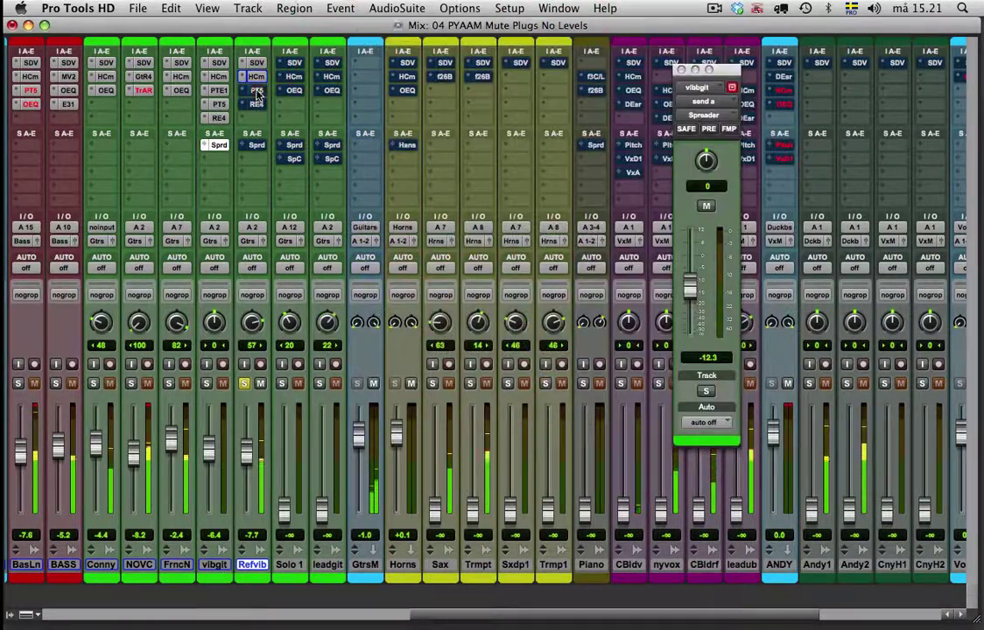
Take the PuigTec MEQ5 equalizer on the Refvib track out of bypass and move its window aside.
click(256, 91)
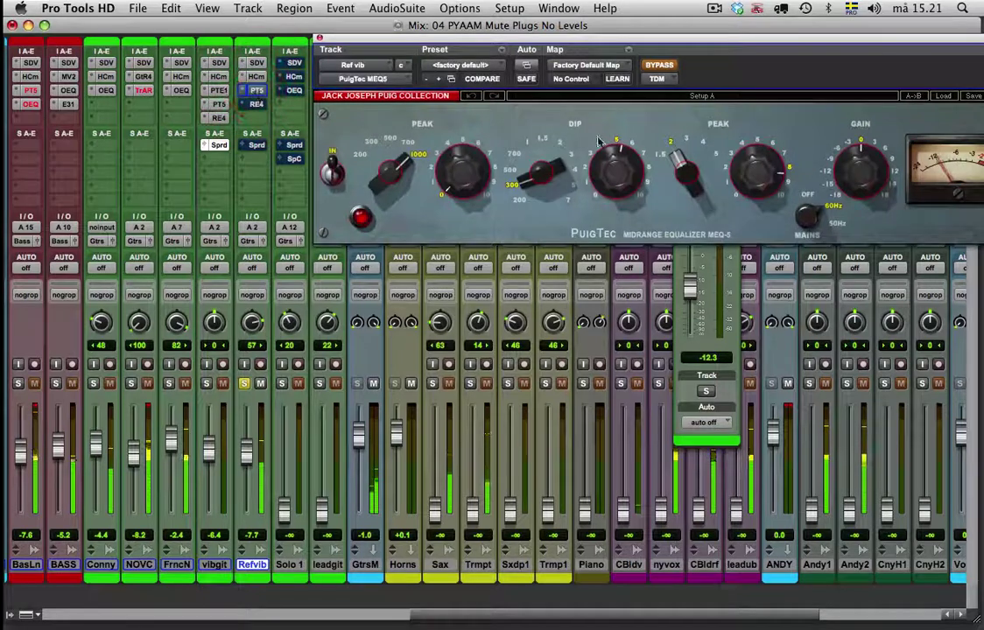
click(666, 66)
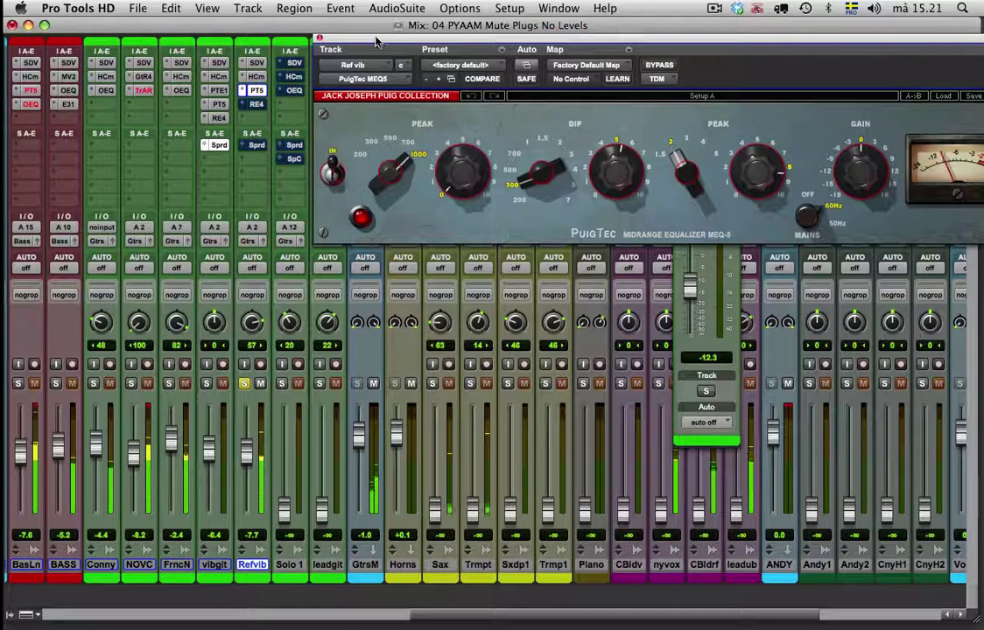
drag(377, 41, 393, 80)
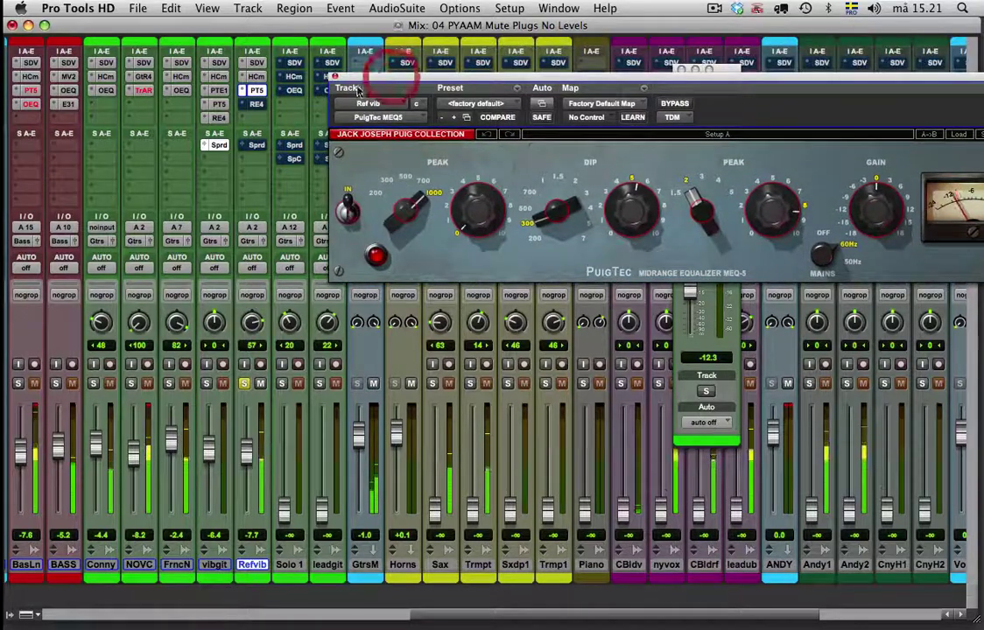
Activate the REQ 4 equalizer on the Refvib track, comparing the sound with and without bypass.
click(256, 105)
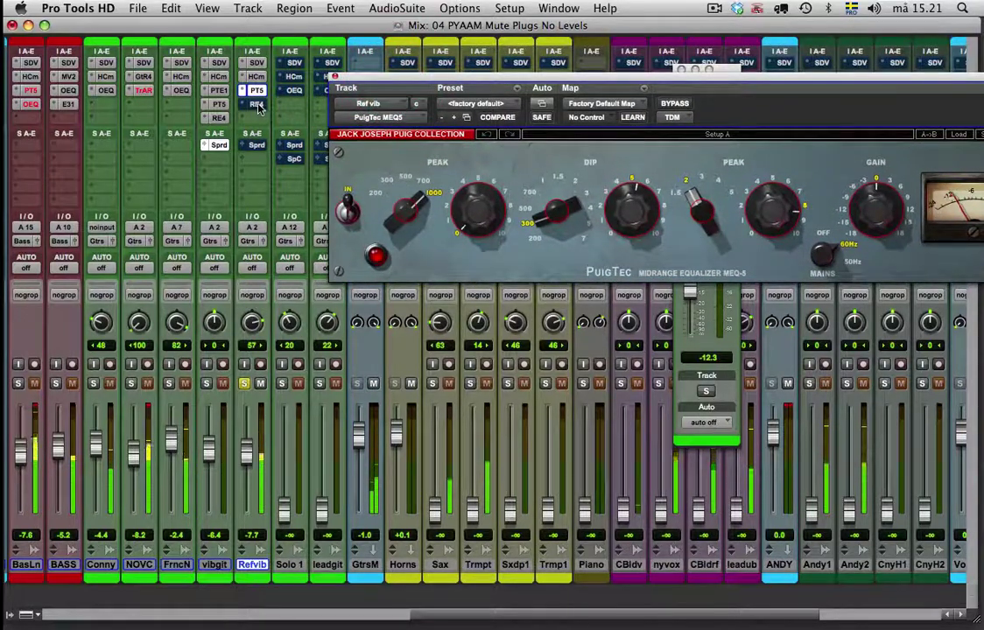
click(256, 105)
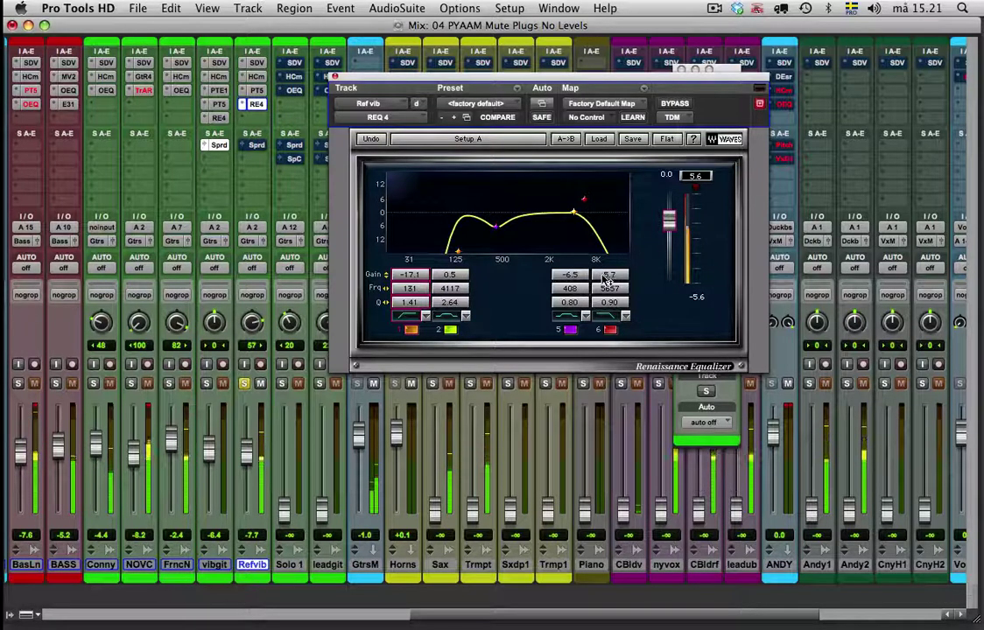
click(679, 105)
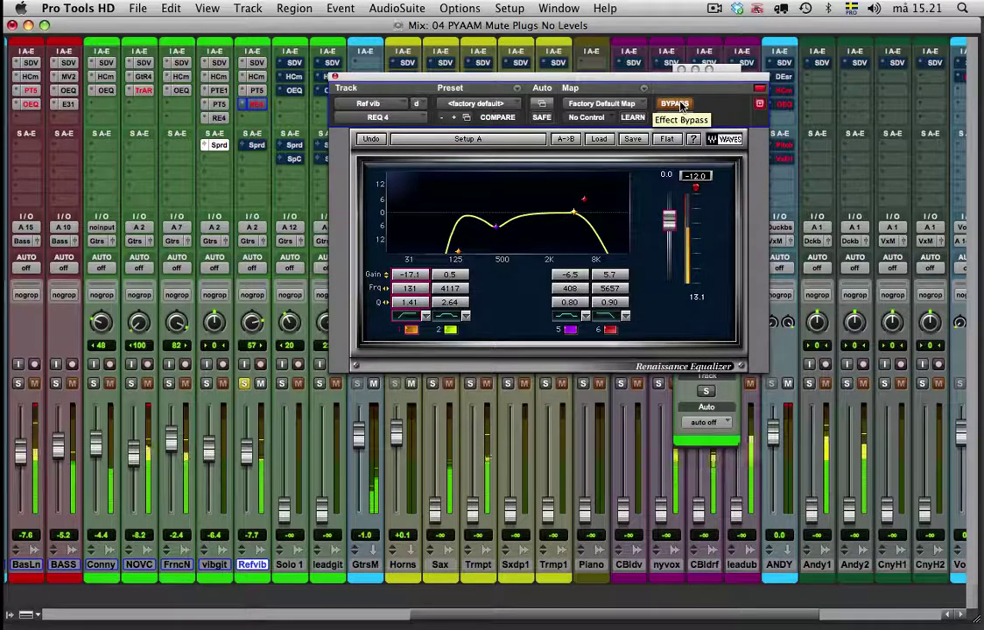
click(681, 104)
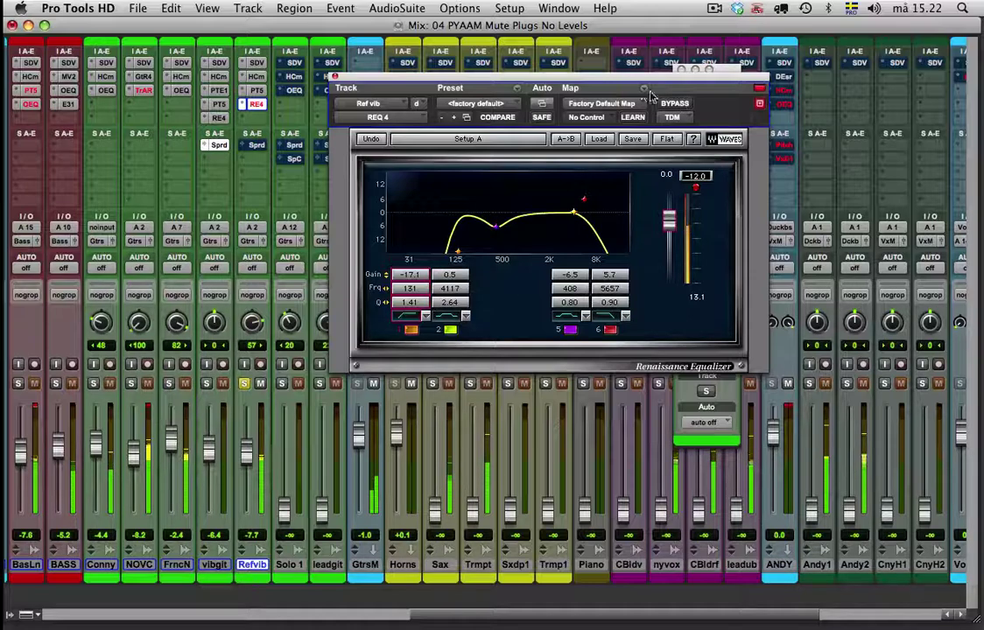
drag(620, 81, 734, 64)
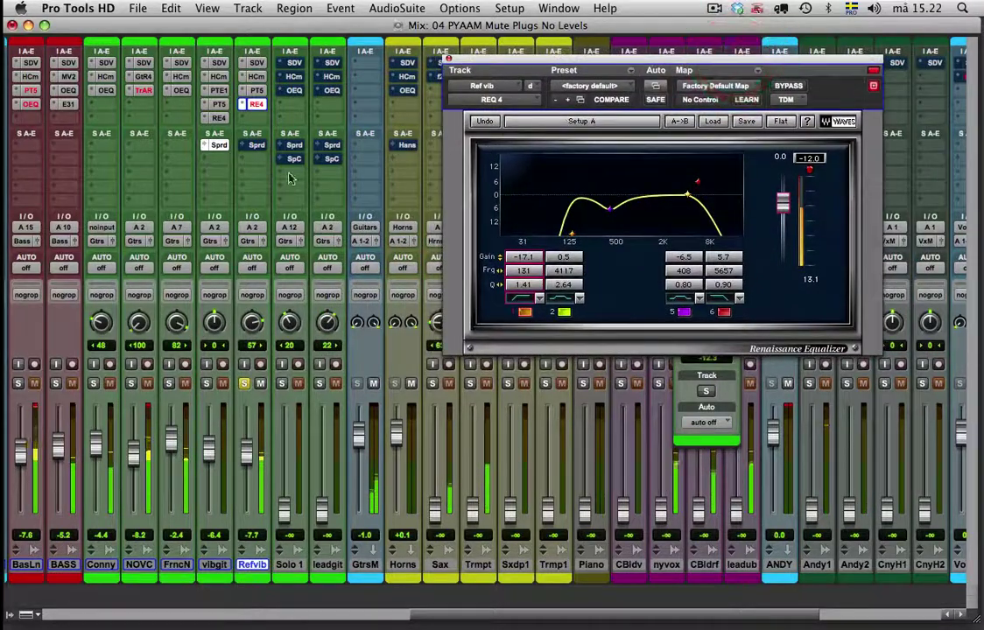
Unmute the Refvib track's Spreader send and rearrange the REQ 4 and vibgit send windows.
ctrl+super+click(255, 145)
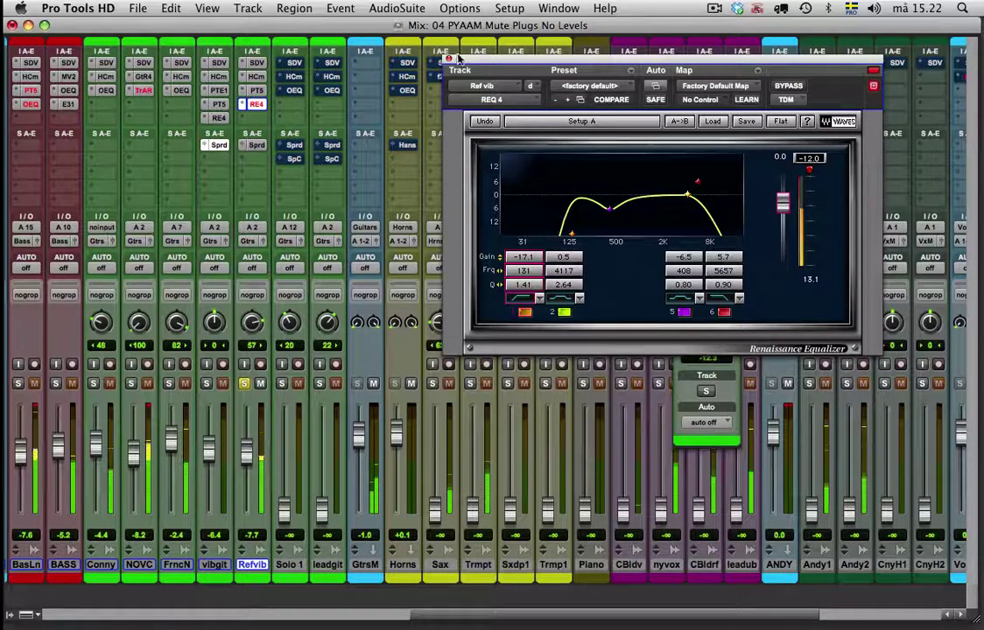
drag(458, 58, 439, 288)
click(725, 74)
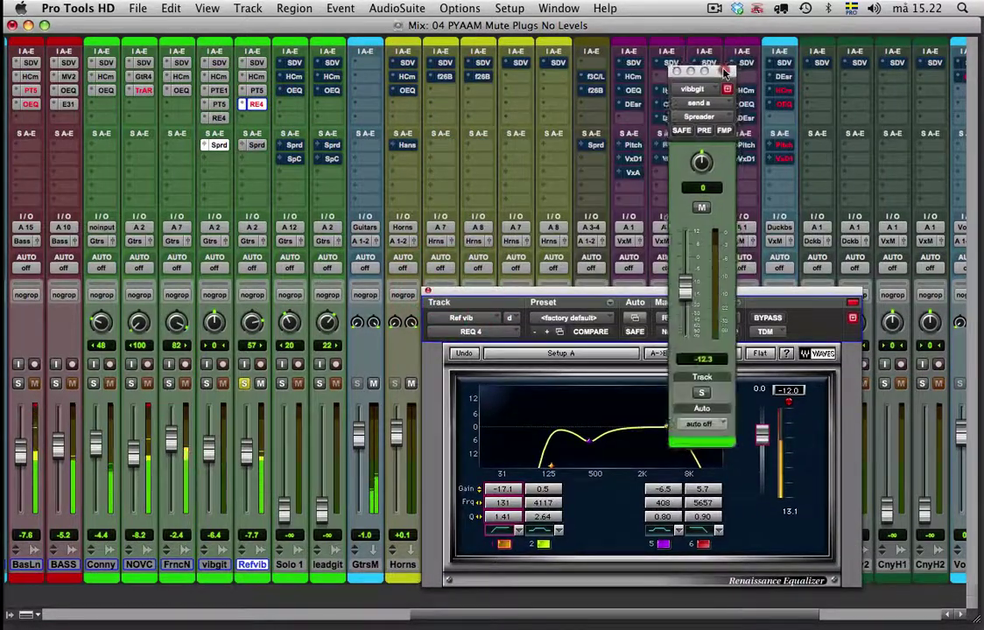
drag(725, 74, 517, 35)
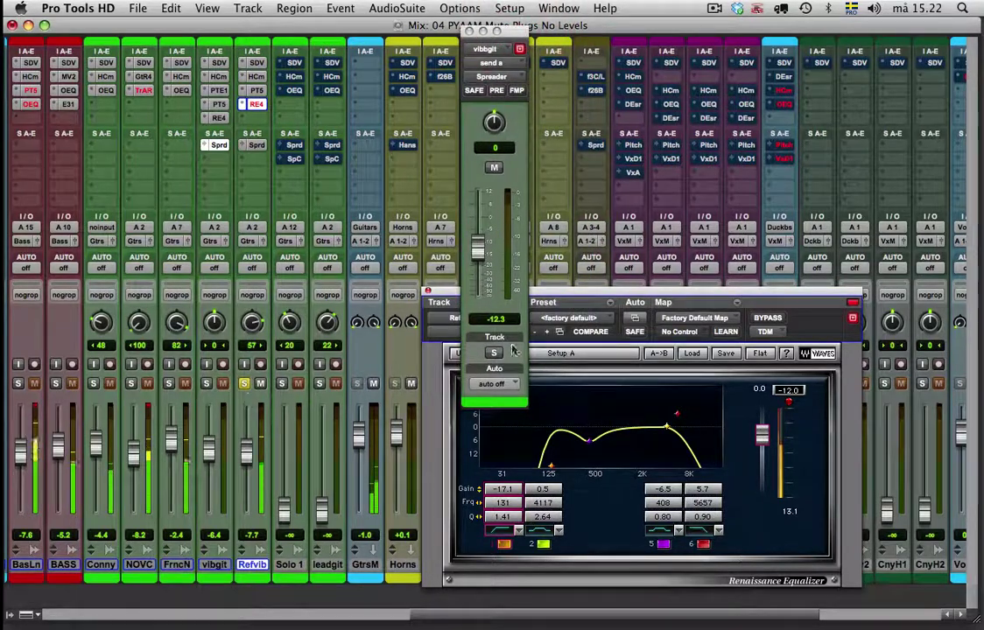
Unsolo the Refvib track, close its REQ 4 equalizer window and move the vibgit send window aside.
scroll(847, 217, right, 8)
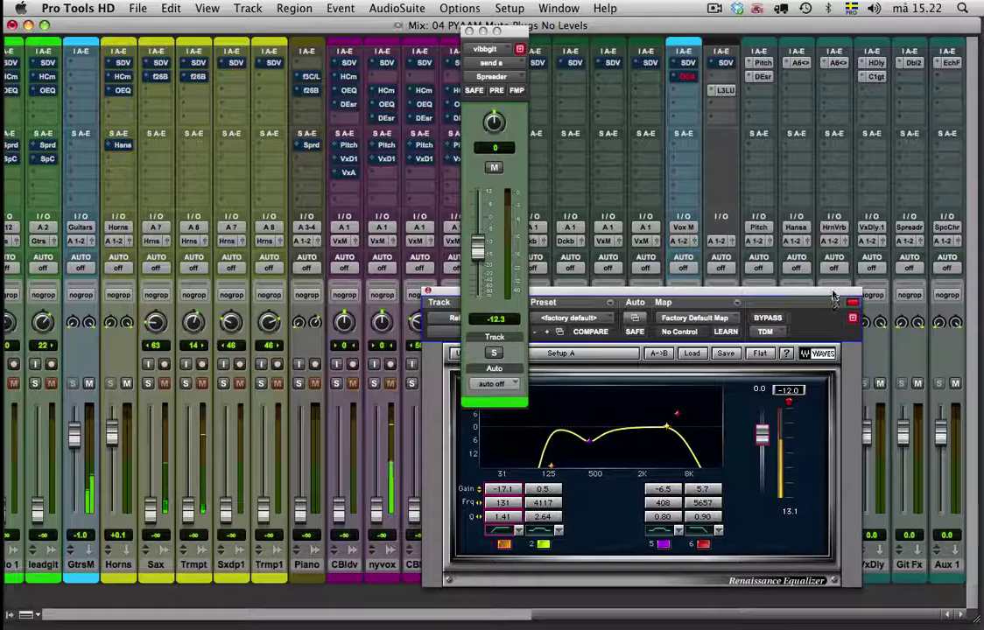
drag(833, 298, 863, 174)
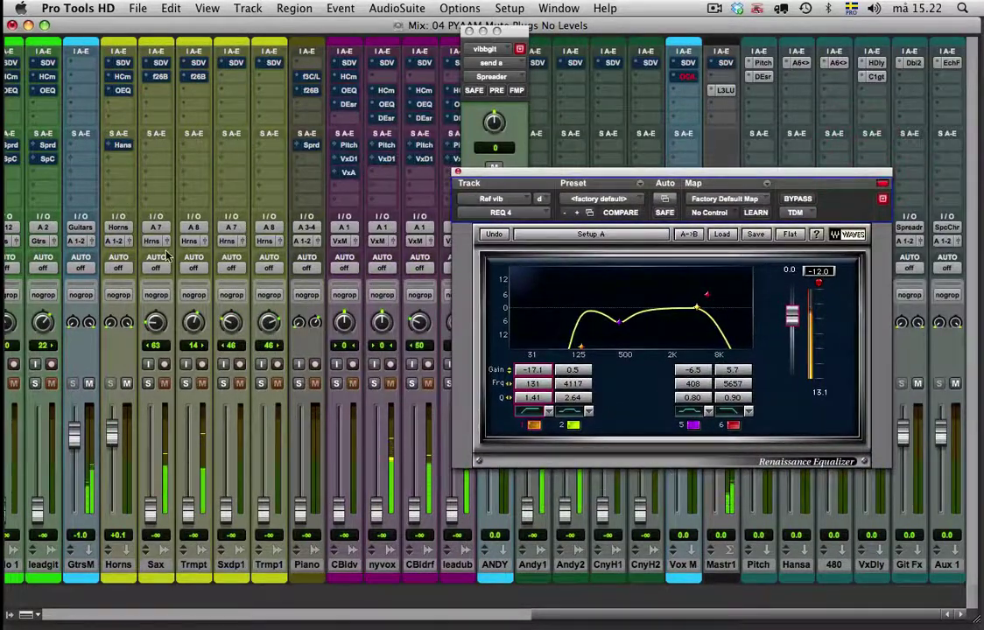
scroll(166, 254, left, 5)
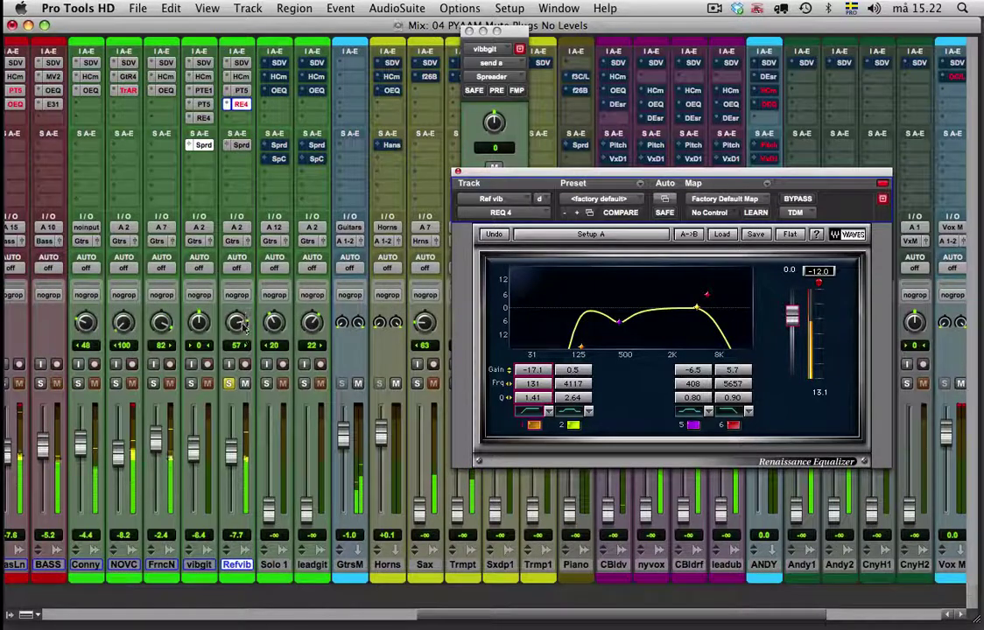
click(226, 380)
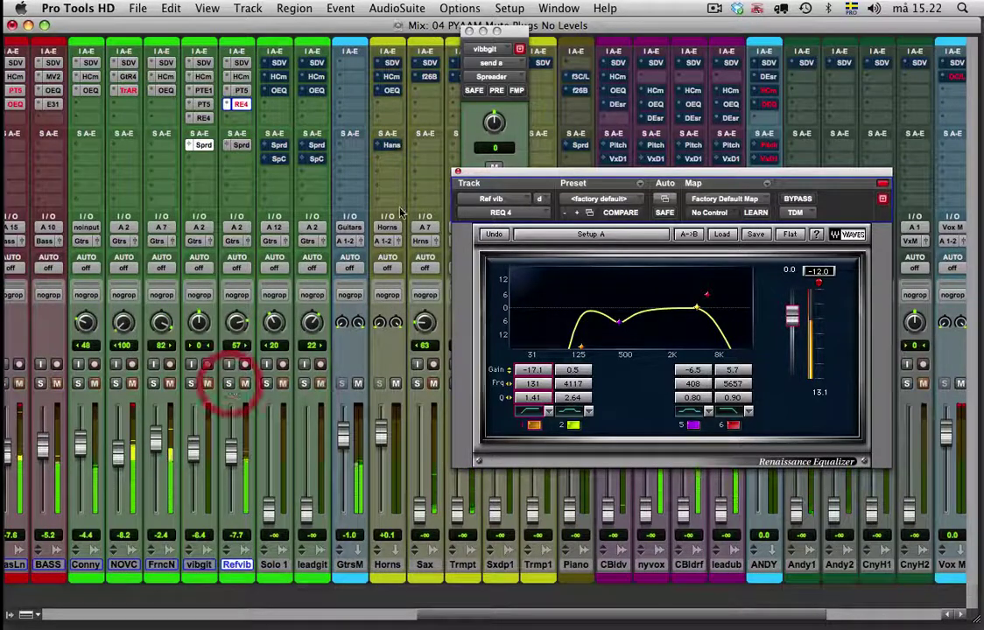
click(457, 172)
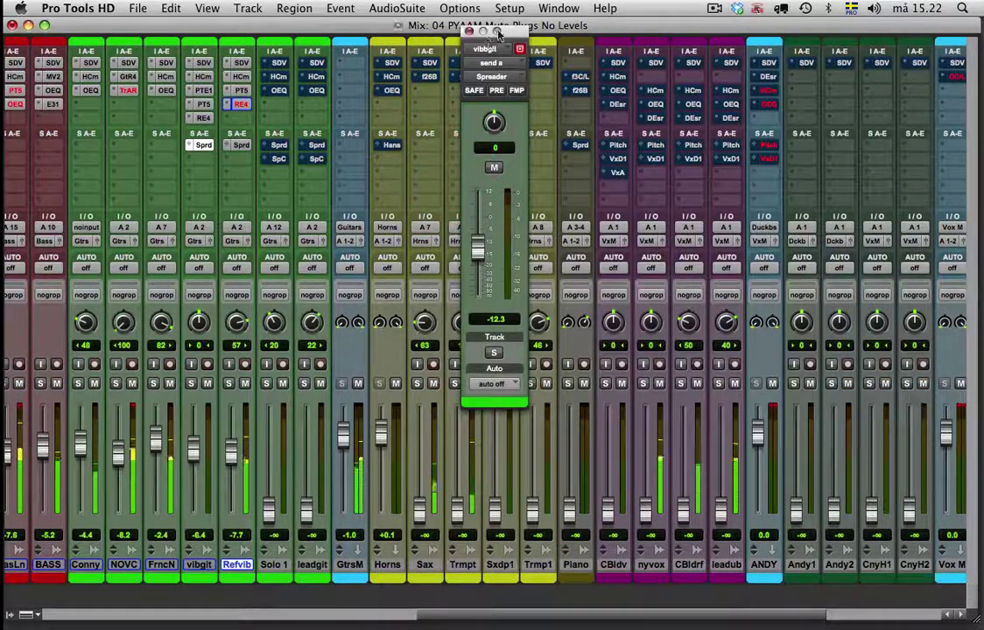
drag(499, 33, 788, 126)
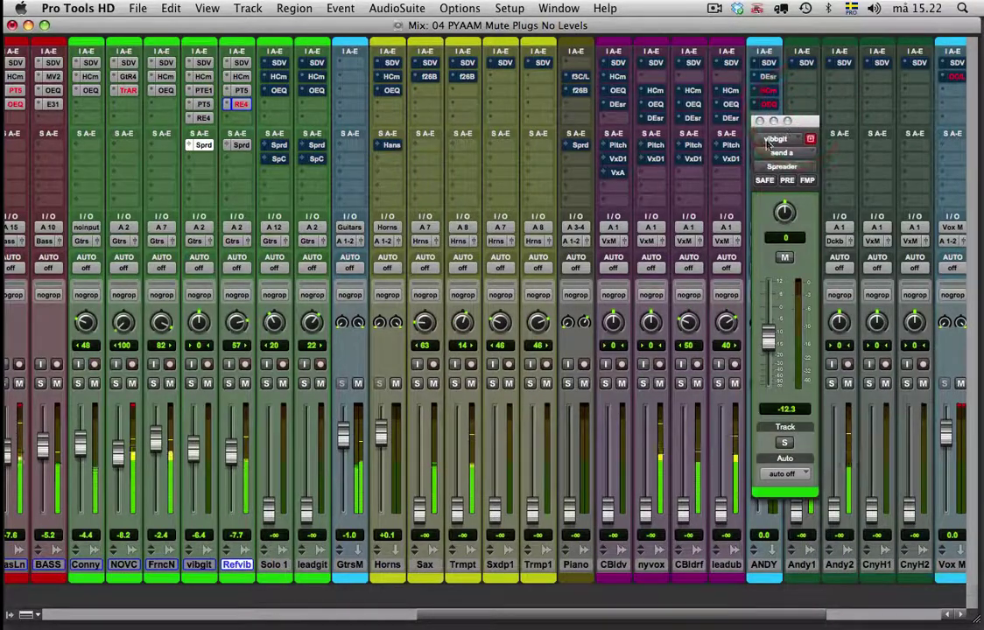
Set the Refvib track's Spreader send level to -17.1 and its volume fader to -7.0, checking the sound soloed and in the mix.
click(237, 144)
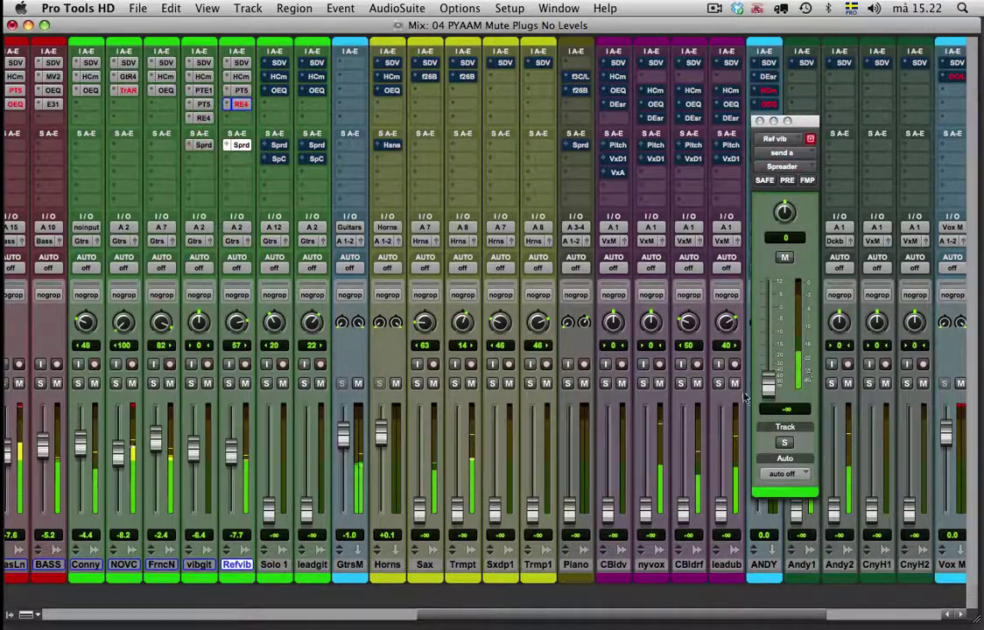
drag(767, 378, 768, 357)
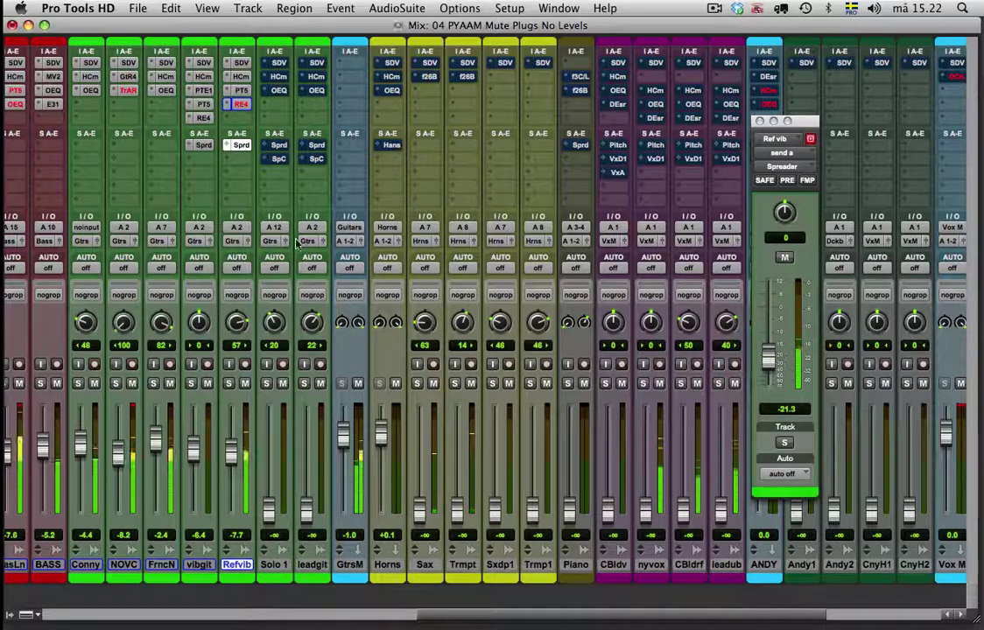
click(227, 383)
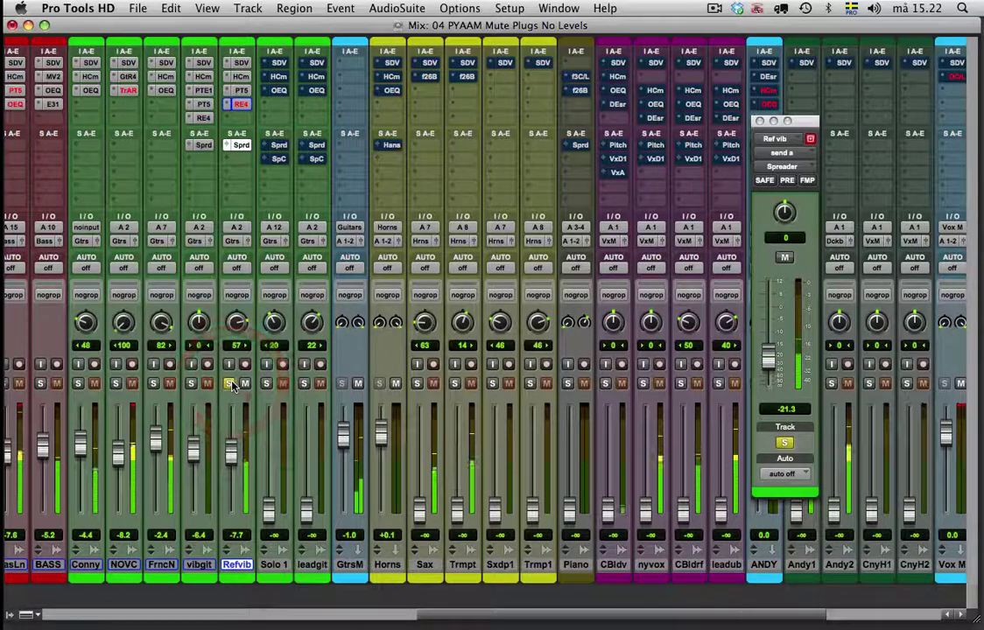
click(230, 384)
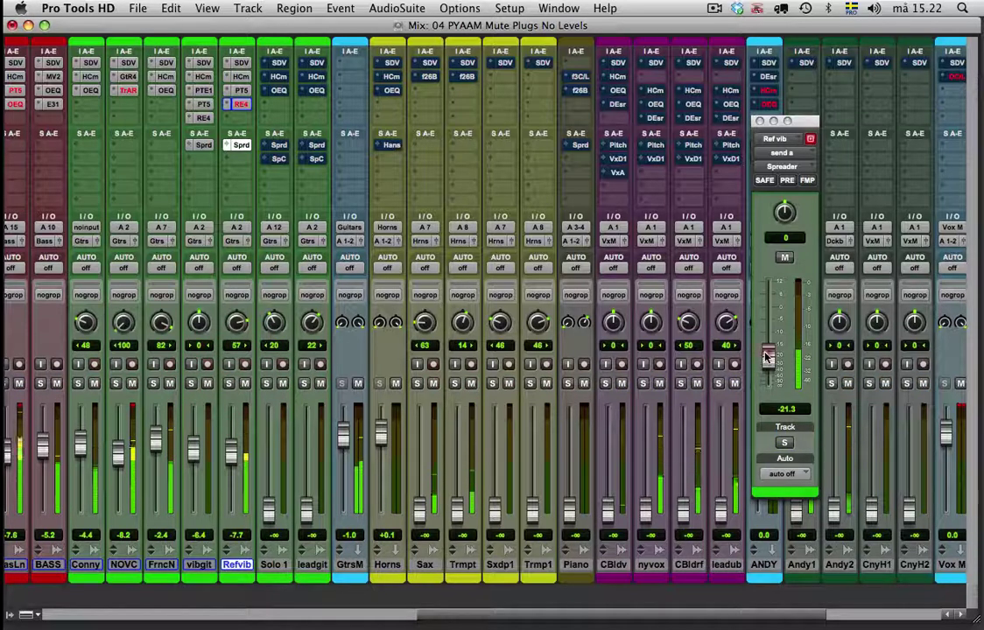
mouse_move(767, 354)
mouse_down()
mouse_move(768, 335)
mouse_move(768, 348)
mouse_up()
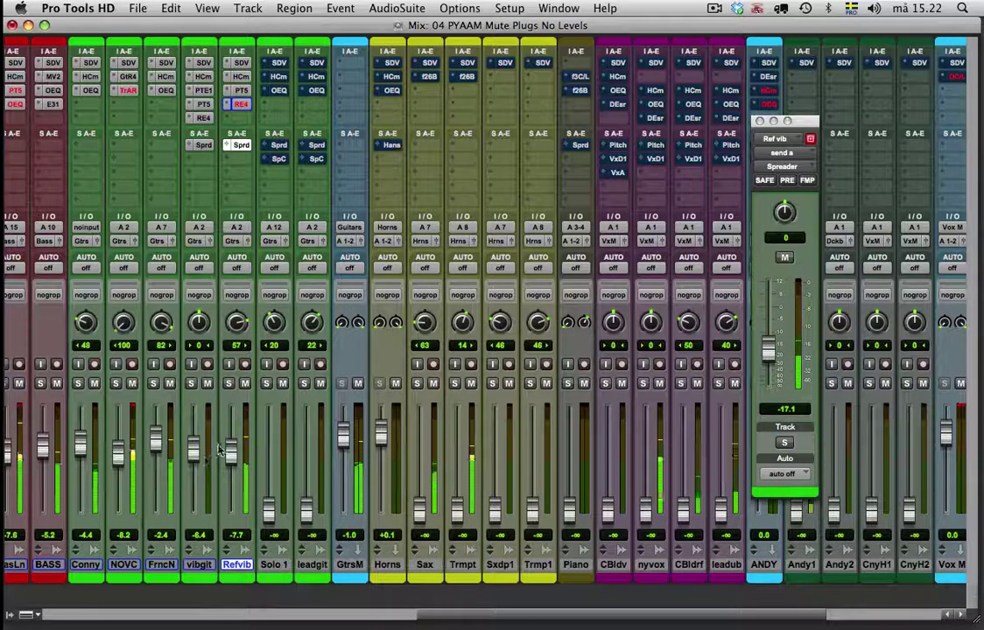
mouse_move(231, 451)
mouse_down()
mouse_move(233, 433)
mouse_move(232, 452)
mouse_up()
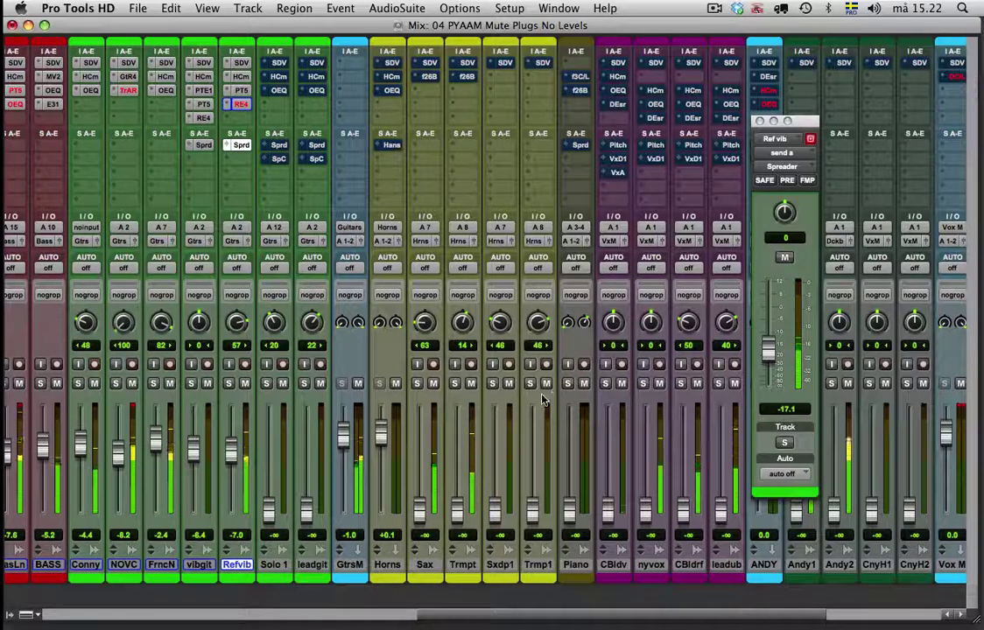
drag(801, 121, 846, 108)
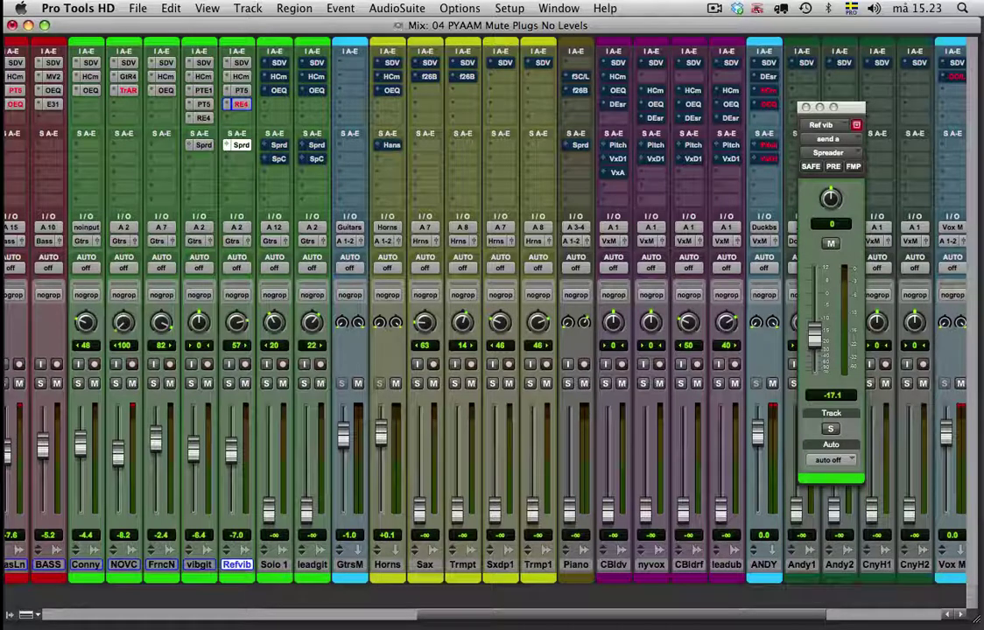
Raise the Sax track's volume fader to -2.8 and solo the track.
click(424, 565)
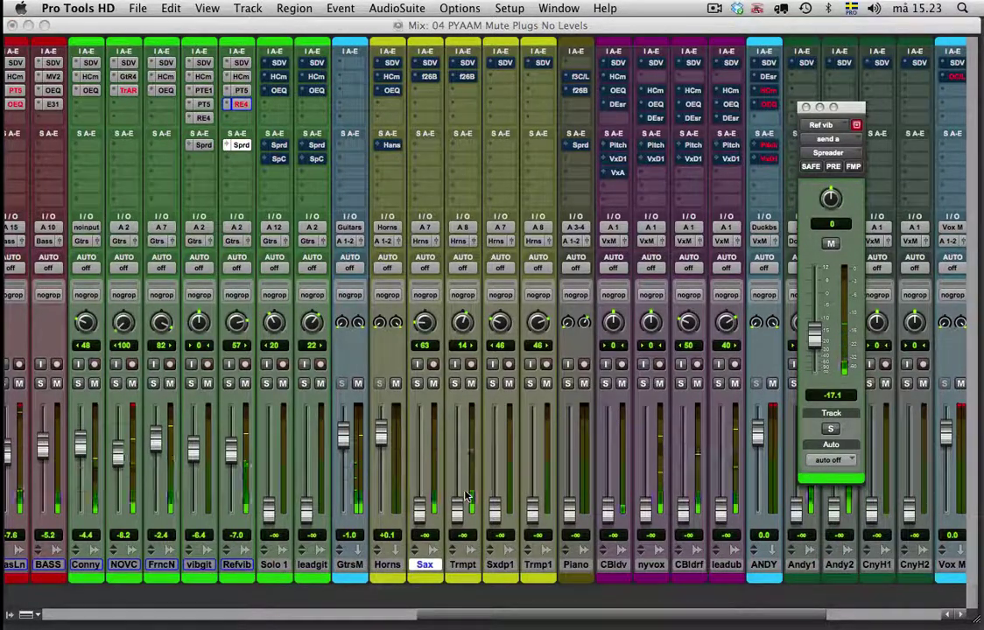
drag(419, 510, 420, 435)
click(417, 384)
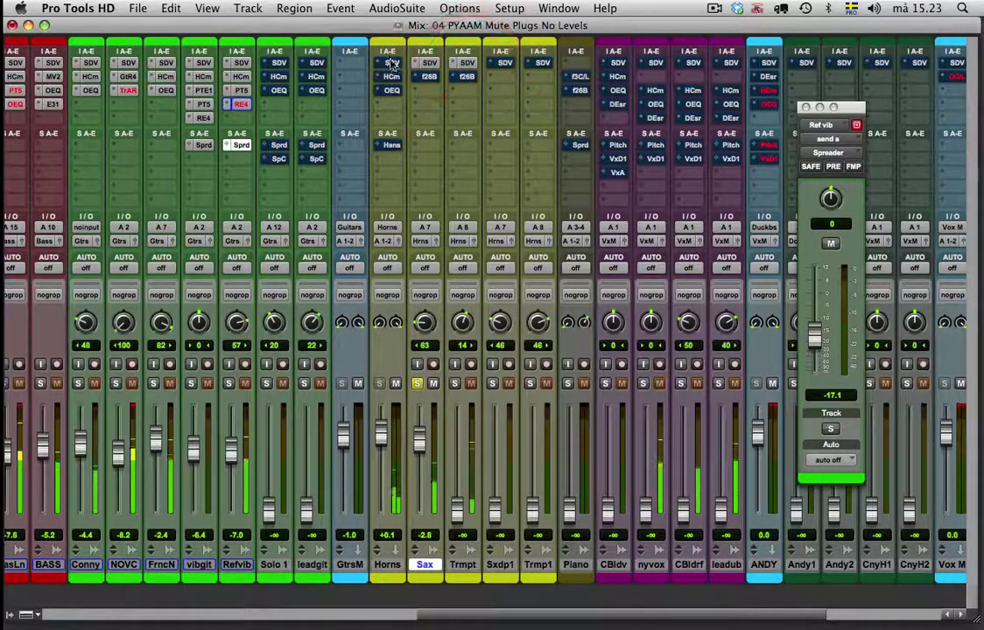
Activate the virtual channel plug-ins on the Horns, Sax and Trmpt tracks, inspecting the Sax one and closing its window.
click(427, 63)
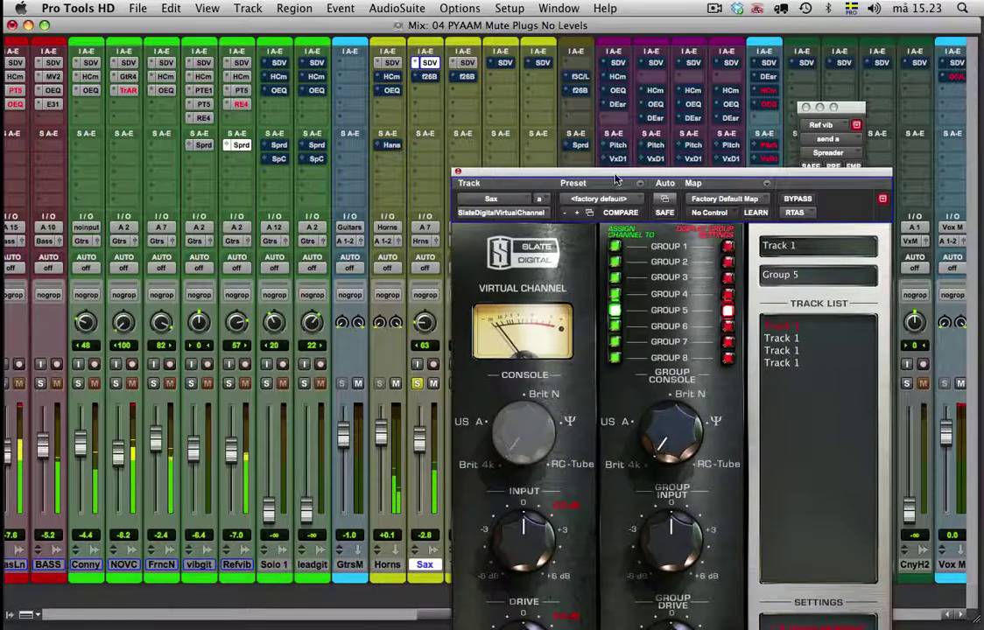
drag(594, 172, 388, 23)
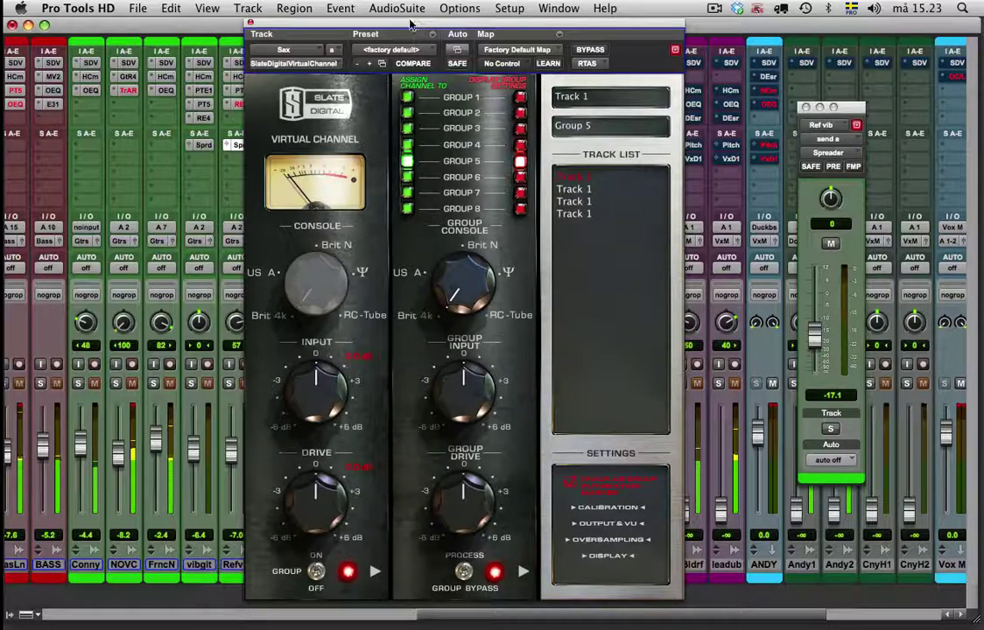
drag(408, 23, 600, 22)
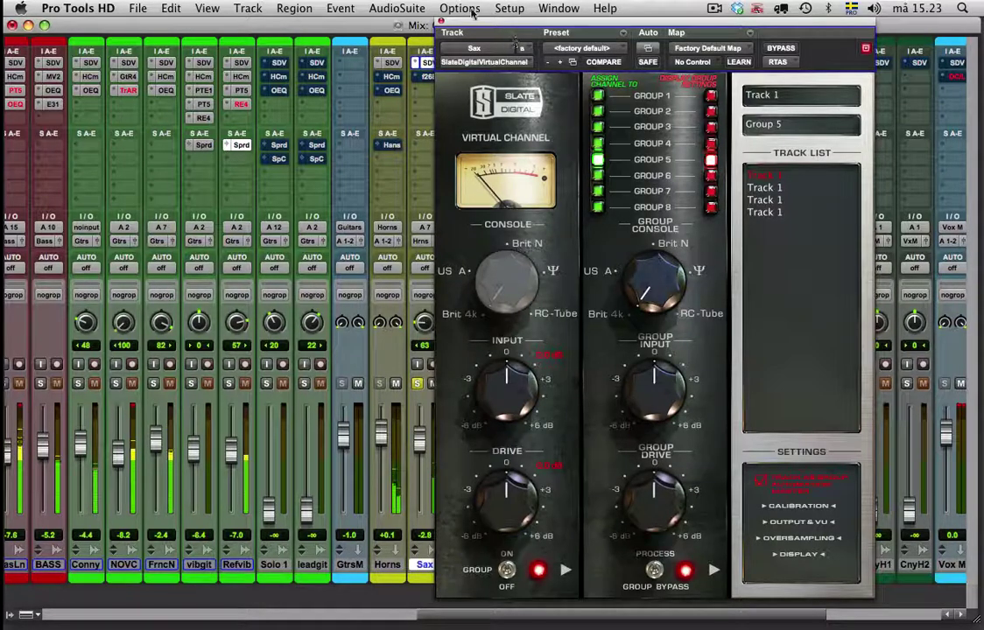
click(440, 23)
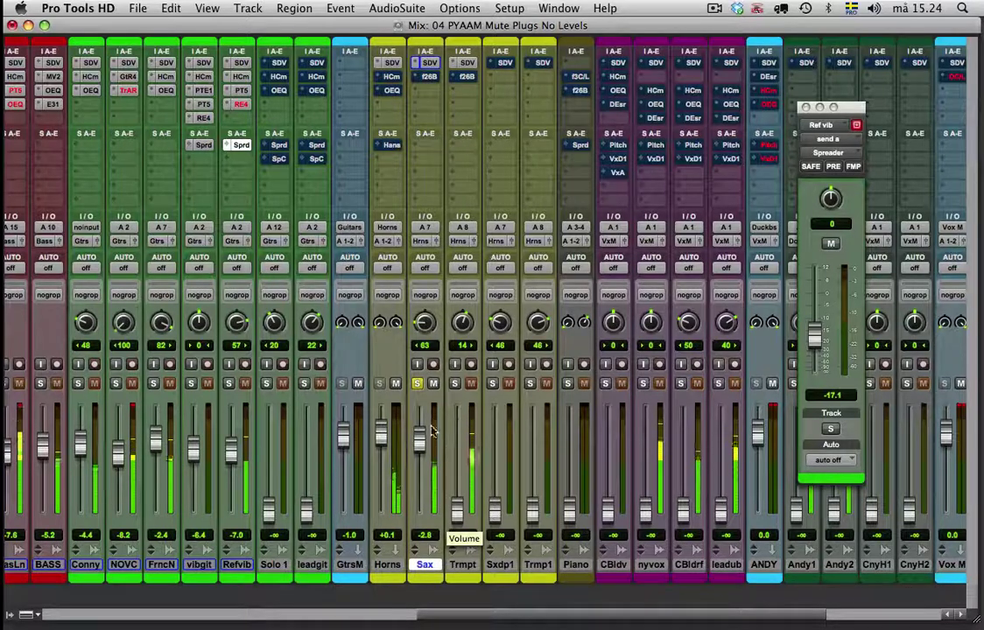
Activate the Focusrite d2 6-Band equalizer on the Sax track, check its curve, and close its window.
click(430, 79)
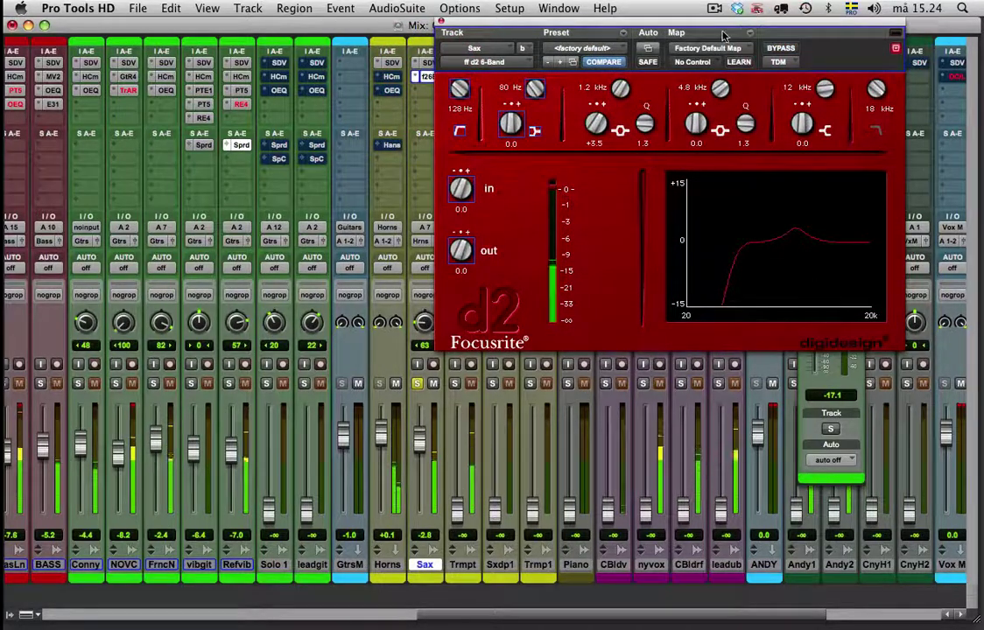
drag(724, 28, 512, 119)
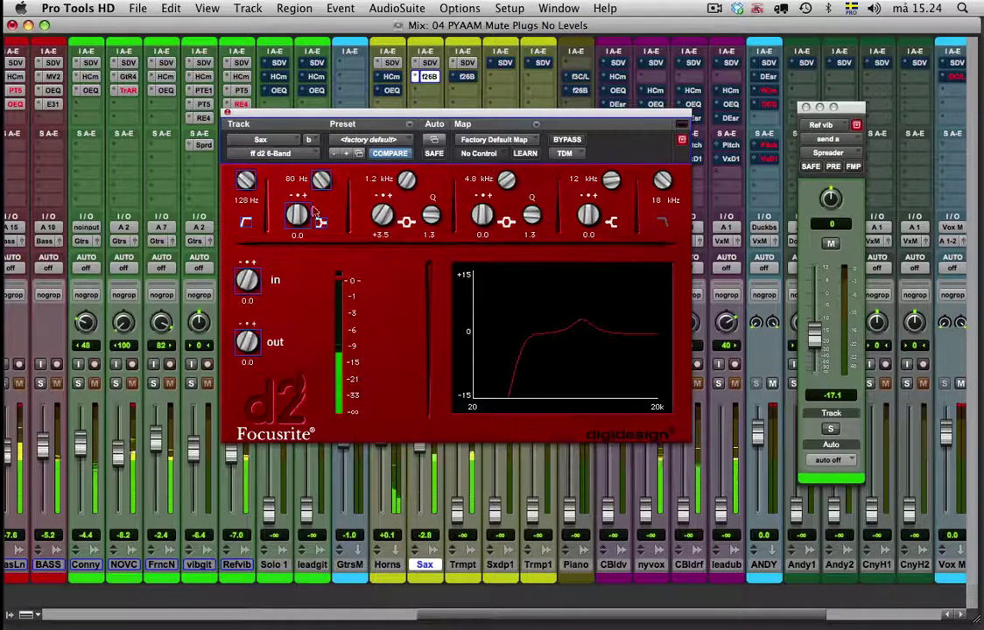
click(234, 107)
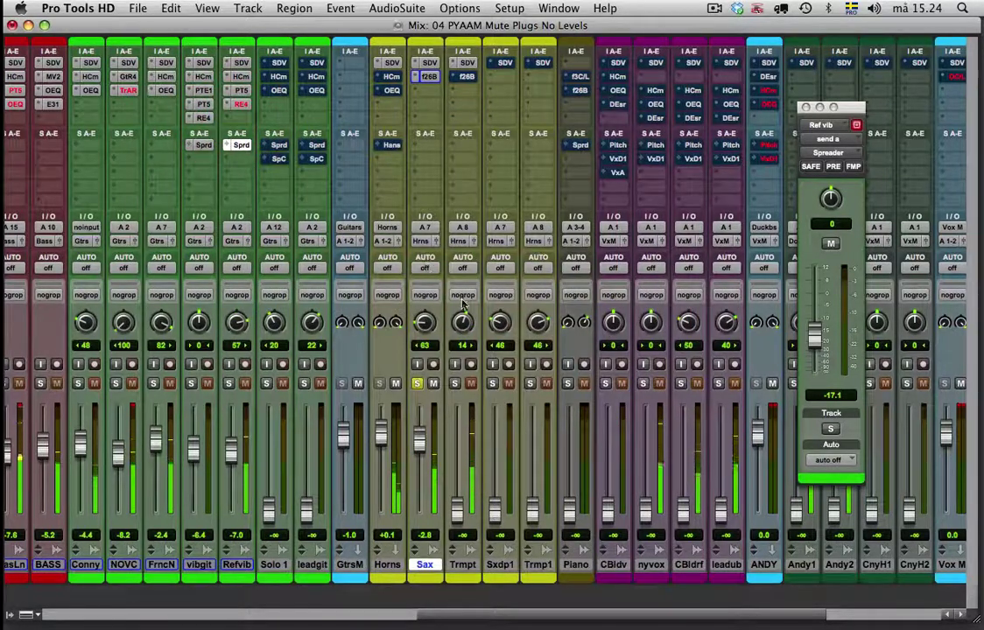
Solo the Trmpt track in place of Sax and set its volume fader to -4.6.
click(455, 384)
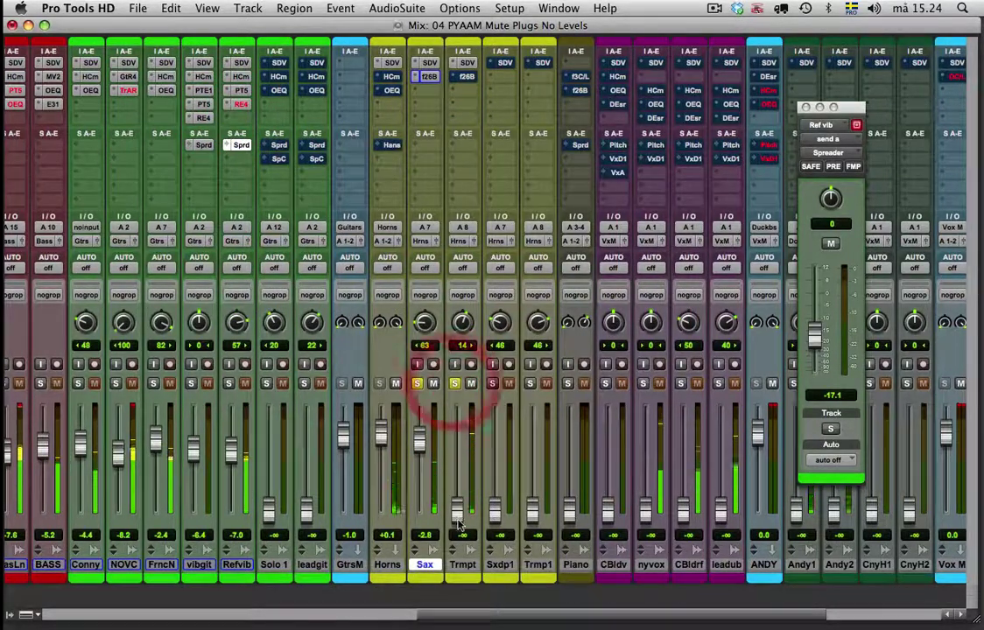
drag(457, 508, 457, 446)
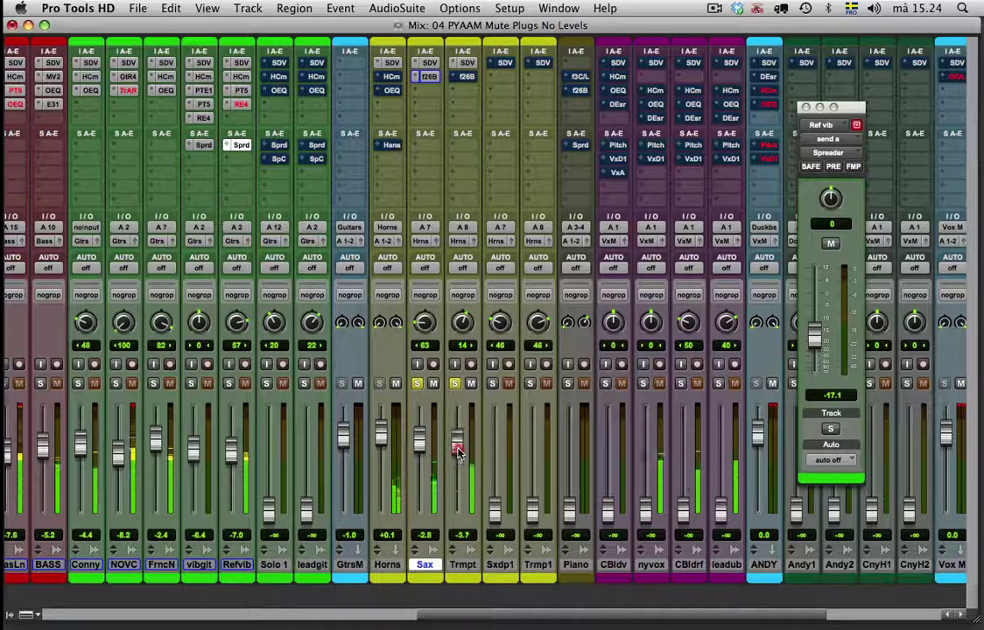
click(417, 384)
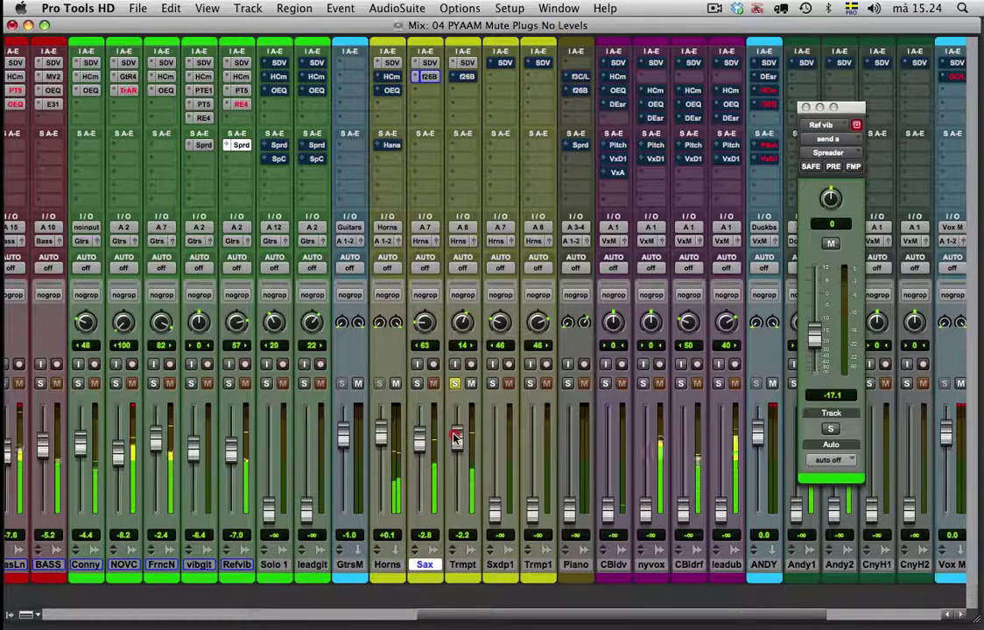
drag(455, 443, 456, 447)
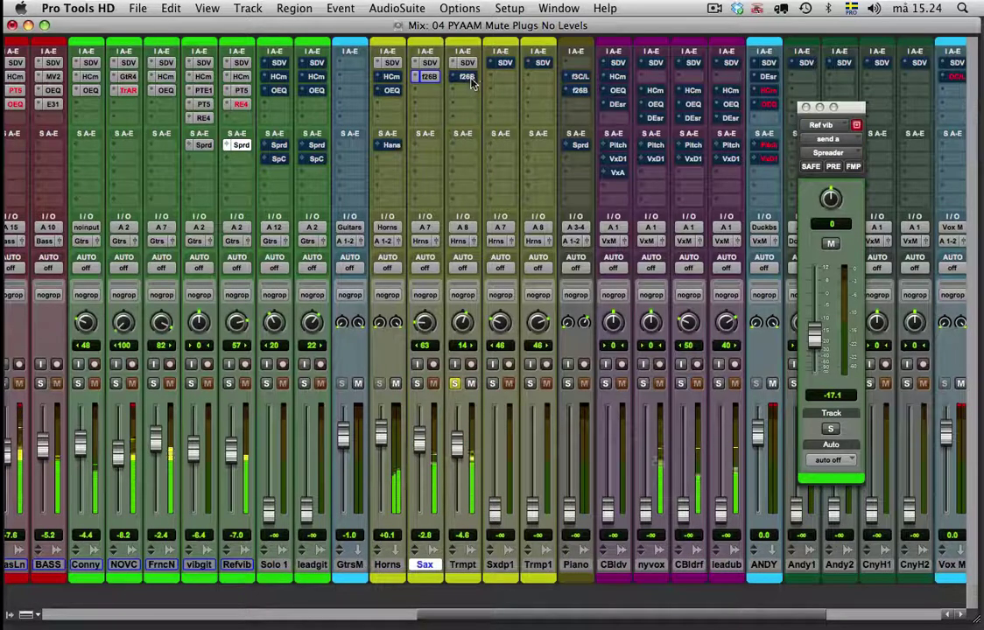
Take the Focusrite d2 6-Band equalizer on the Trmpt track out of bypass and close its window.
click(467, 77)
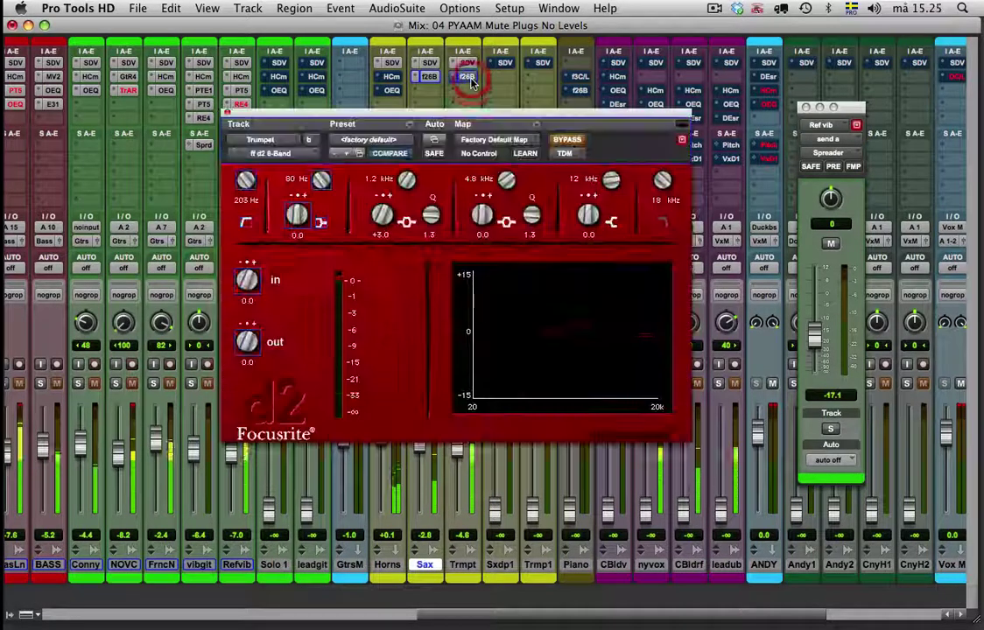
click(571, 141)
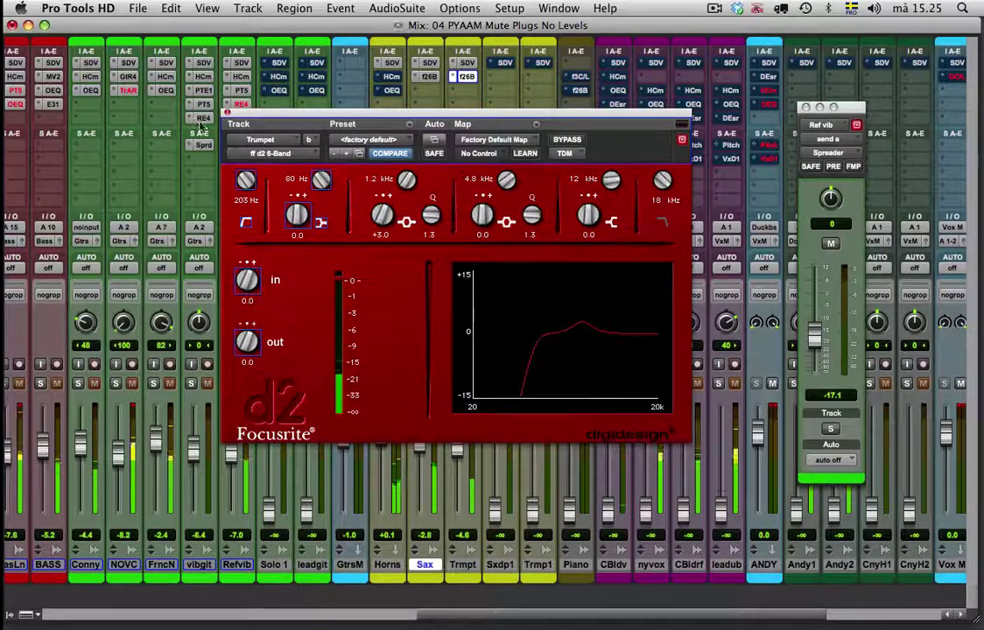
click(227, 112)
Take the H-Comp compressor on the Horns track out of bypass, check its settings, and move its window aside.
click(391, 77)
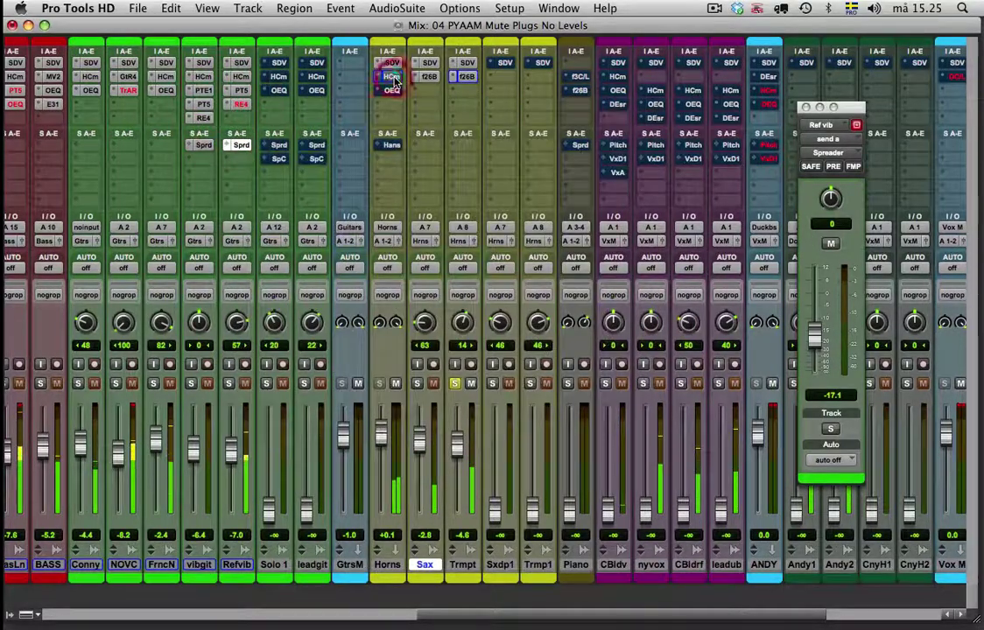
click(566, 141)
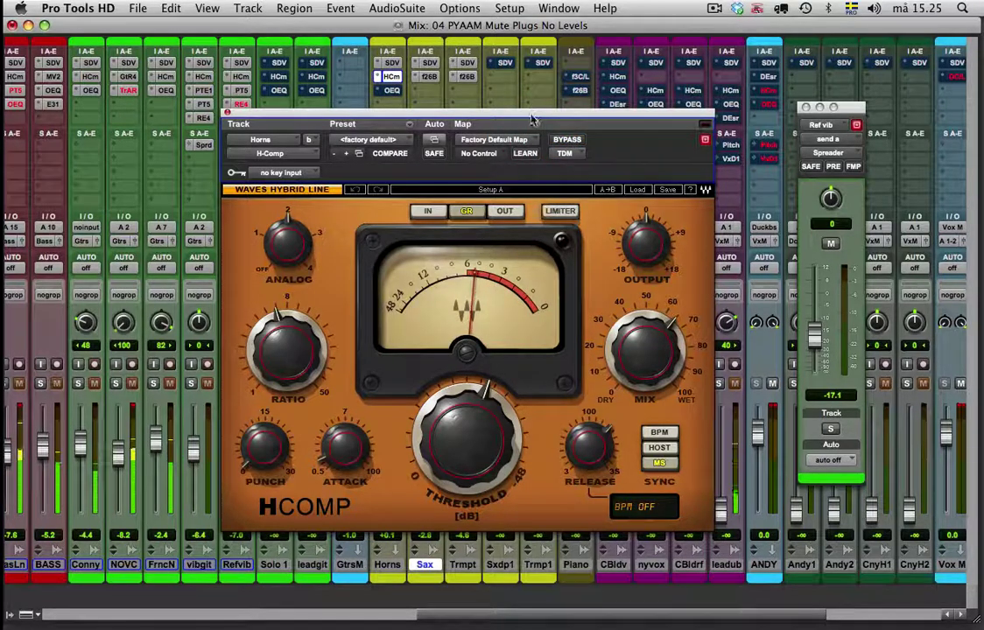
drag(530, 117, 740, 71)
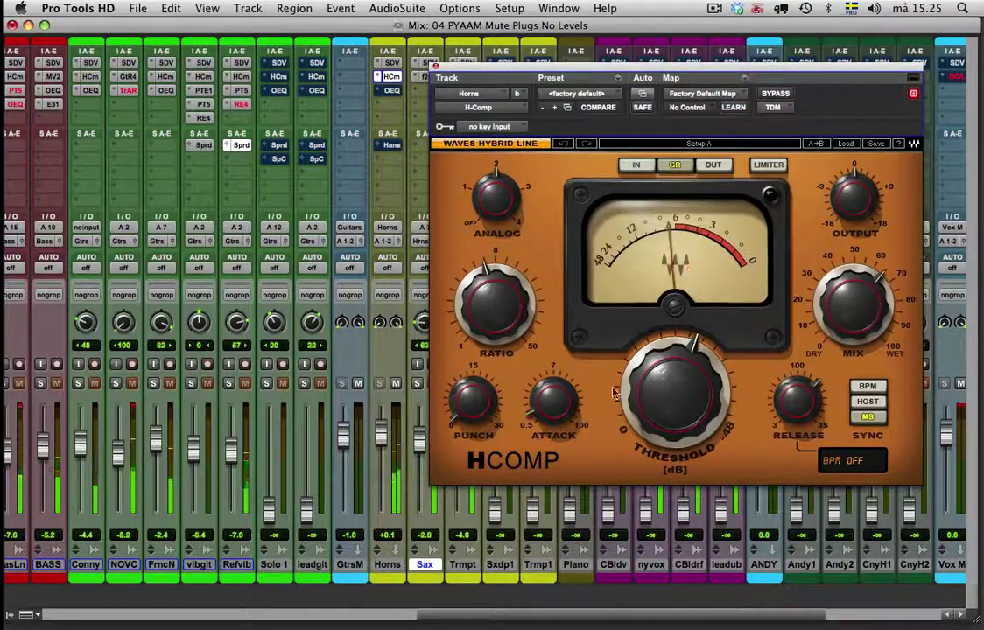
mouse_move(532, 423)
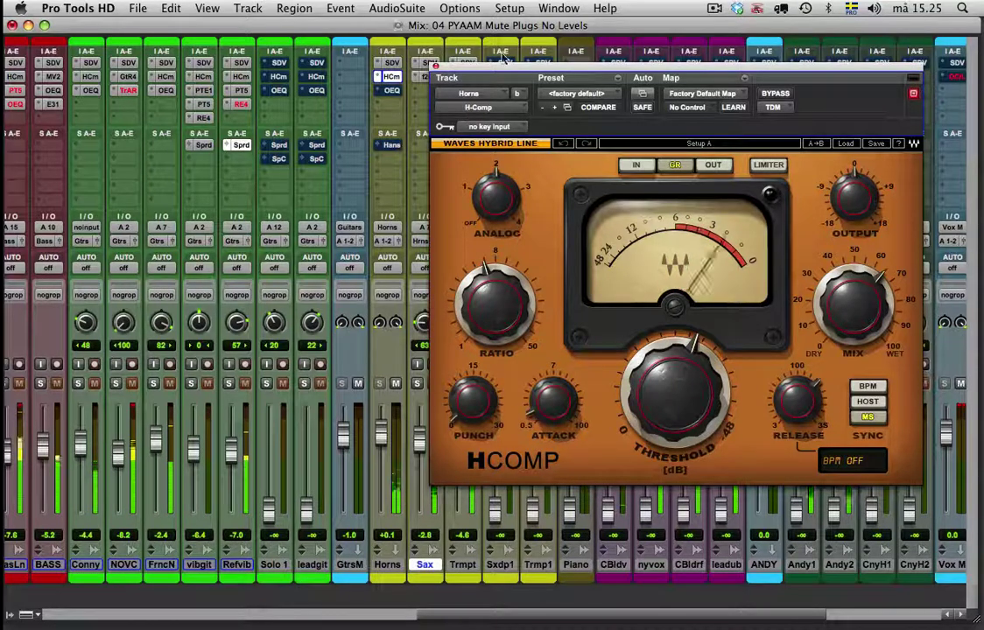
drag(503, 67, 528, 52)
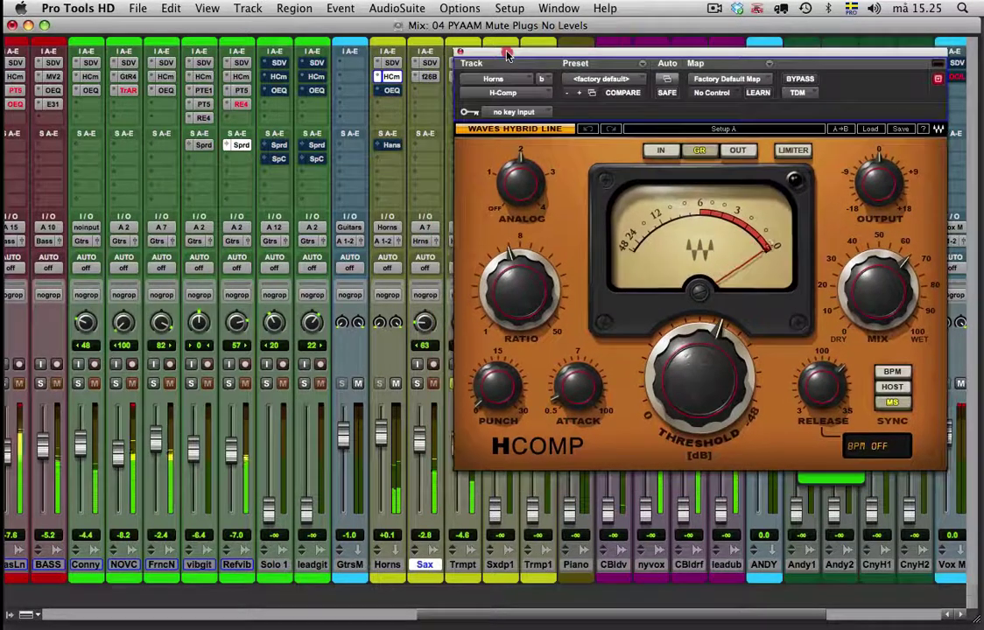
Activate the Oxford EQ+Filters plug-in on the Horns track and move its window clear of the mixer channels.
click(392, 91)
click(393, 92)
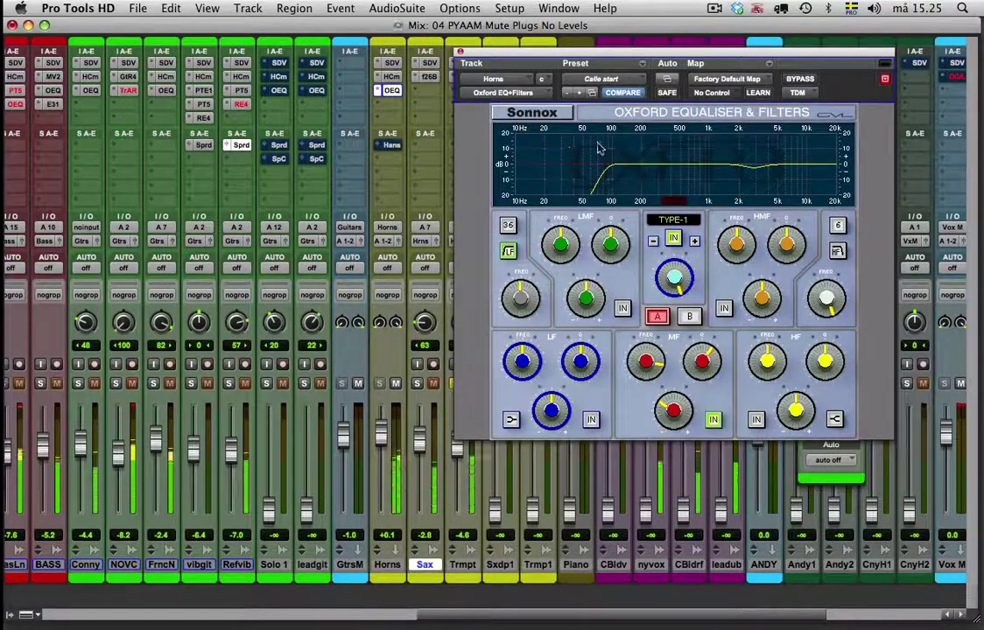
drag(536, 66, 650, 61)
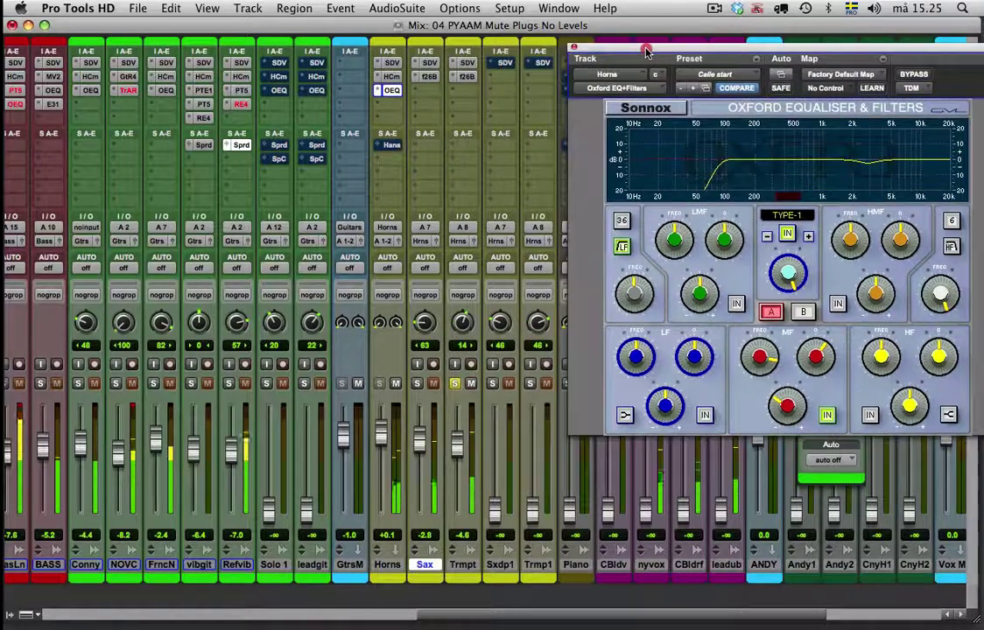
Activate the Hansa send on the Horns track and close the open Oxford EQ and Refvib send windows.
click(392, 146)
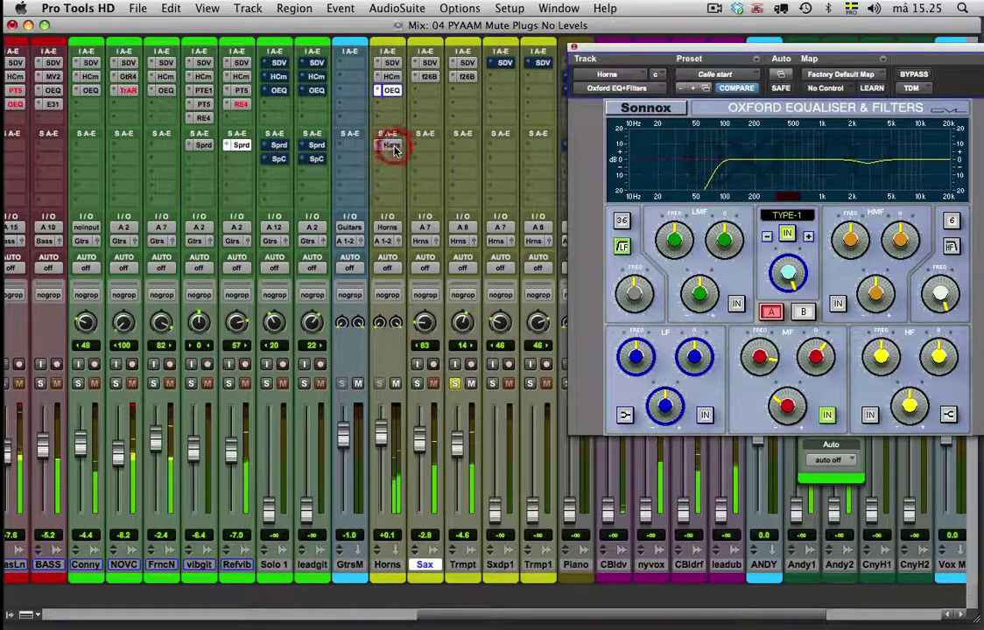
drag(630, 46, 639, 238)
key(super+w)
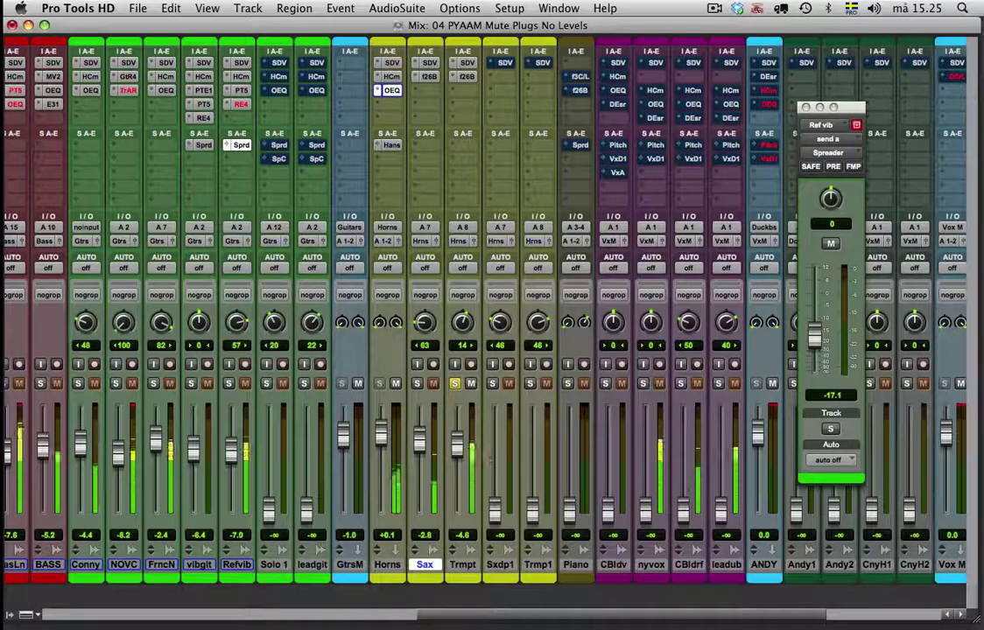
click(870, 233)
scroll(388, 182, right, 1)
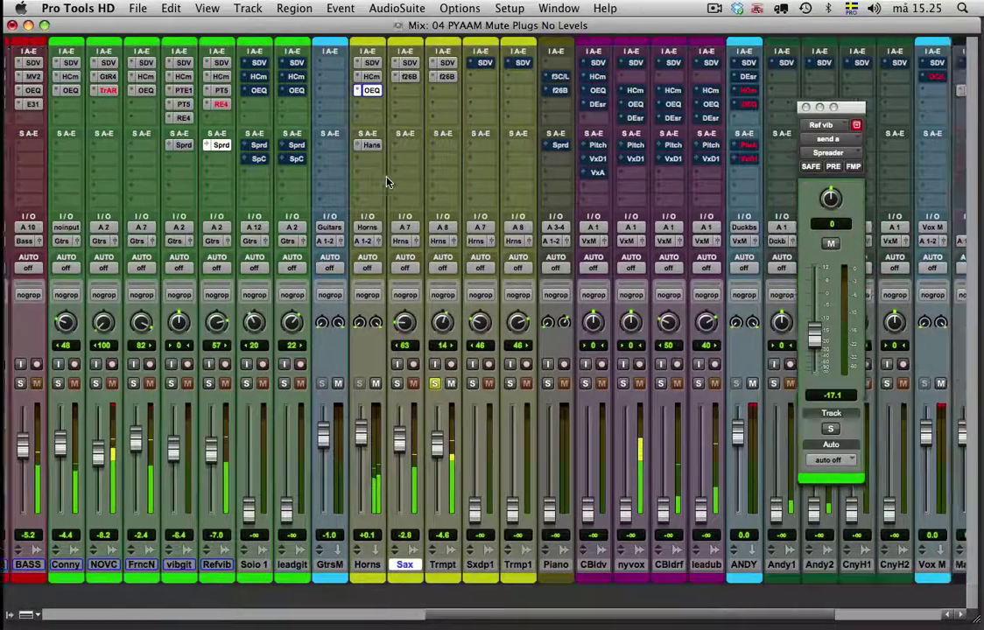
scroll(387, 182, right, 10)
scroll(388, 182, right, 1)
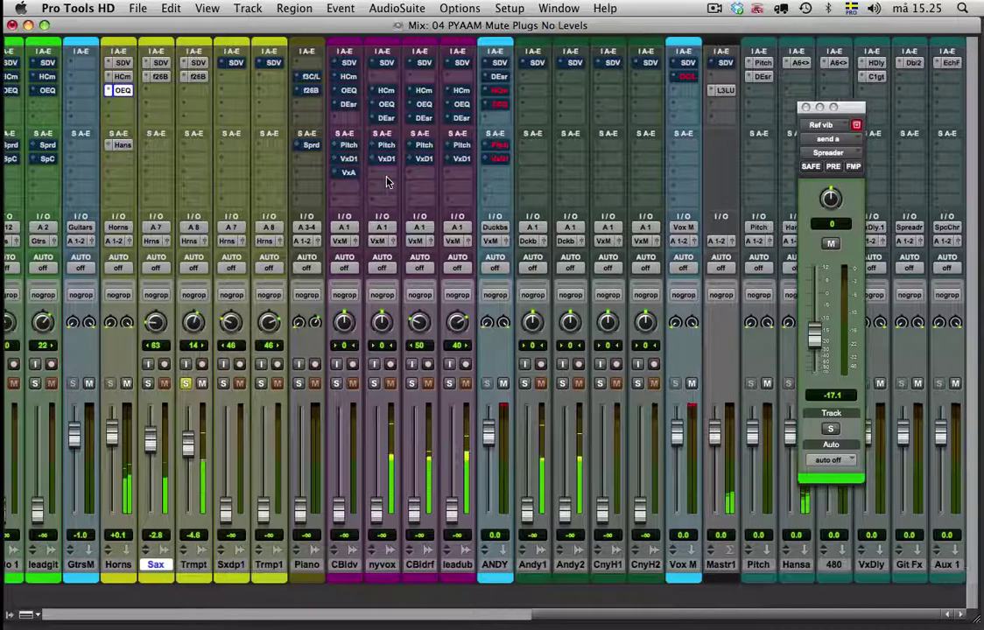
click(806, 109)
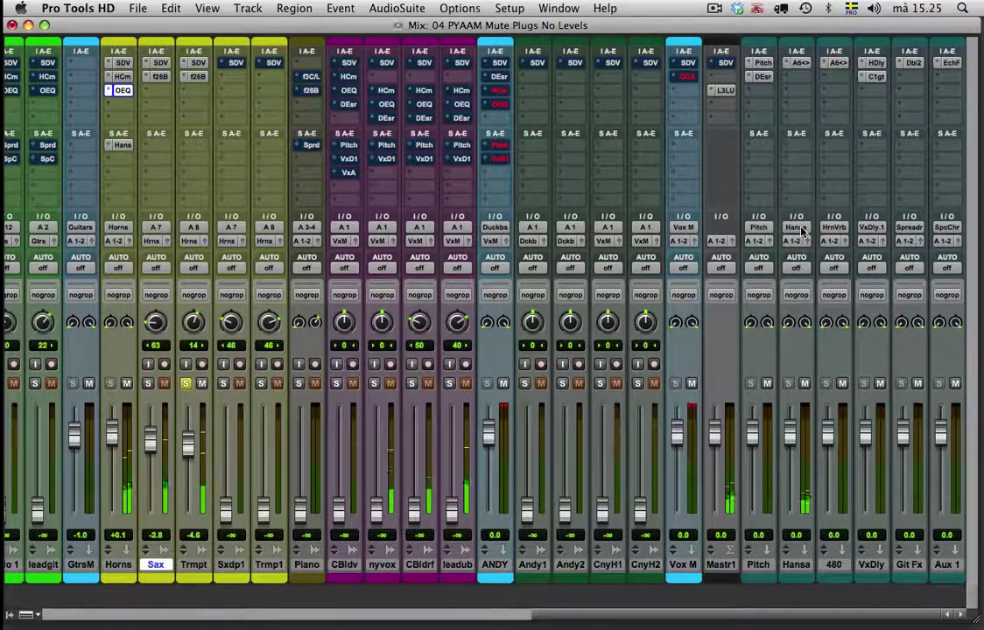
Open the Altiverb 6 reverb on the Hansa aux track and move its window clear of the insert slots for inspection.
click(798, 63)
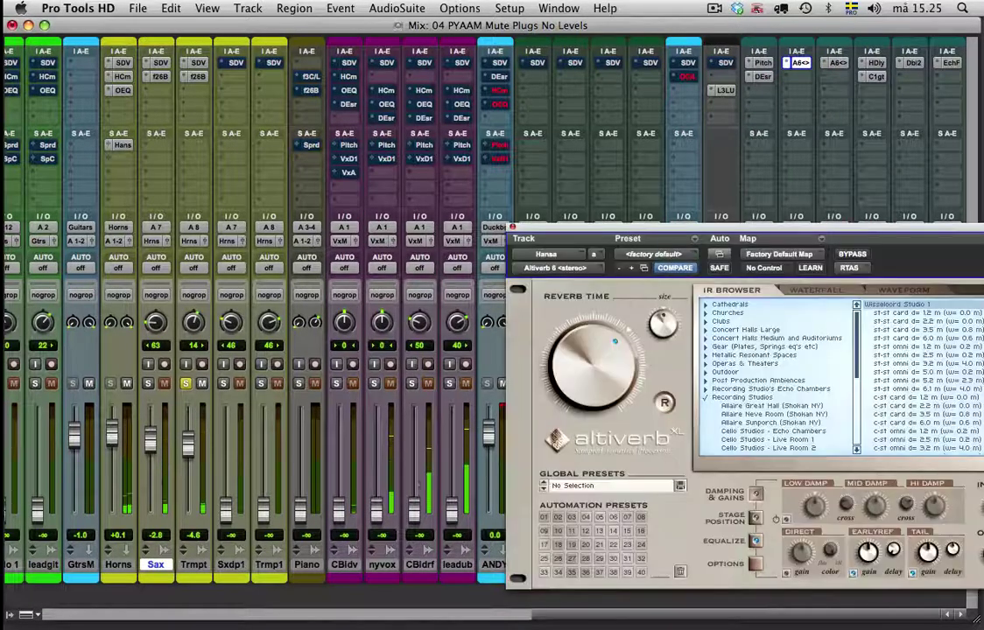
click(806, 204)
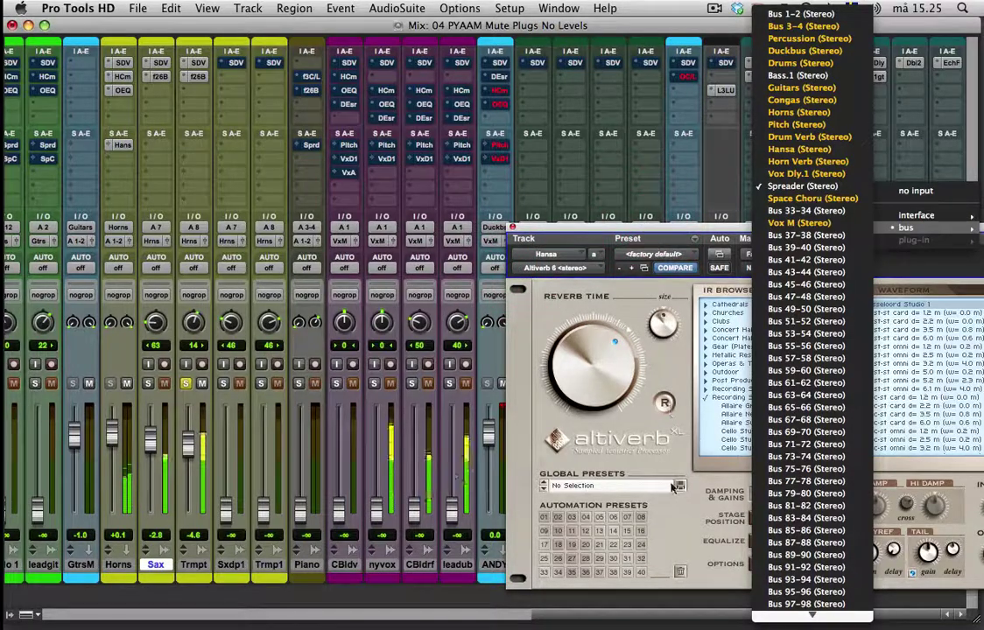
click(584, 407)
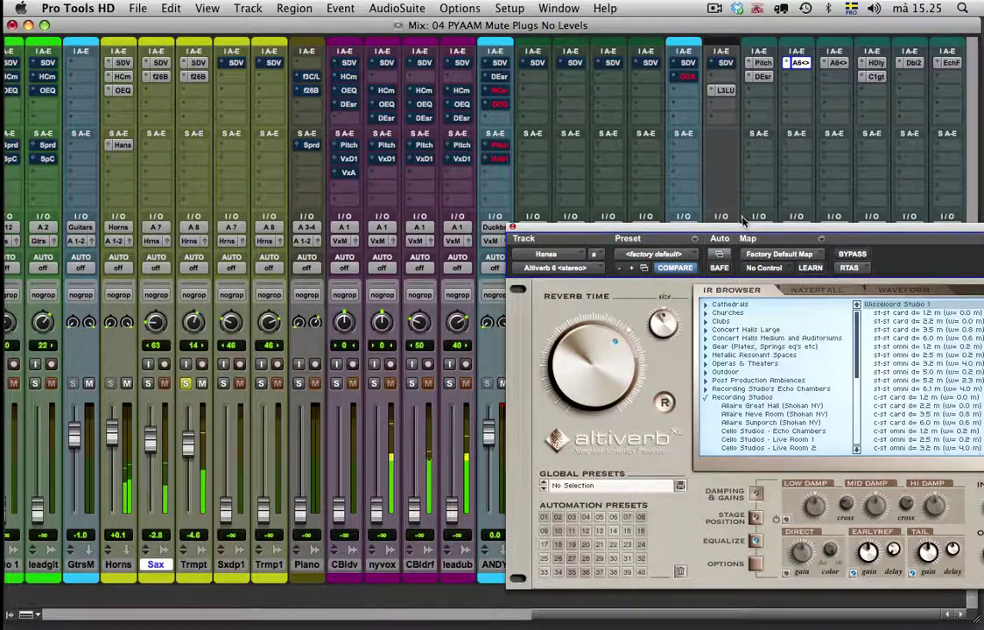
drag(744, 232, 322, 50)
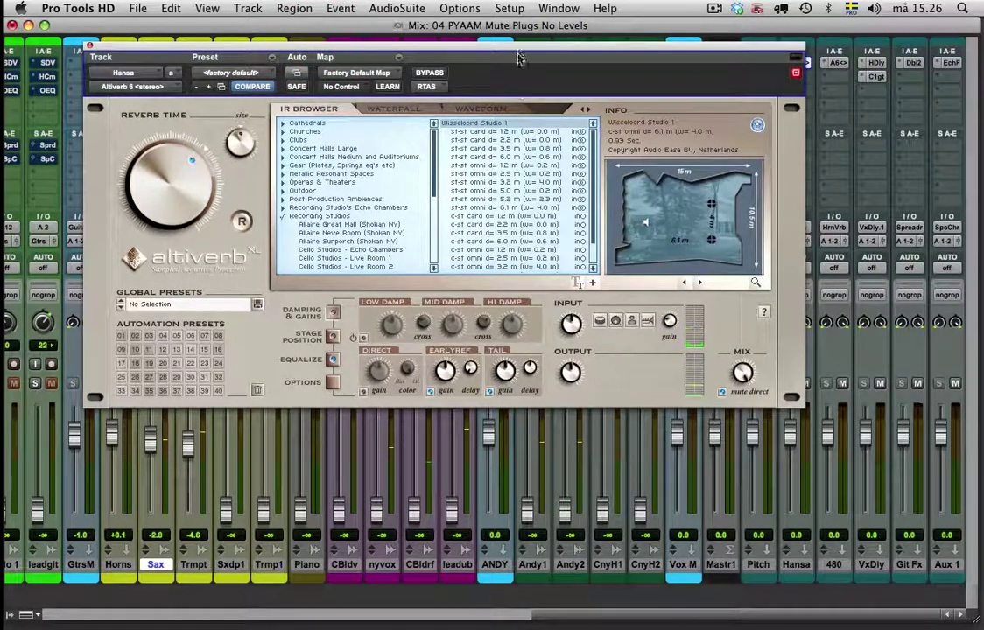
drag(516, 57, 518, 147)
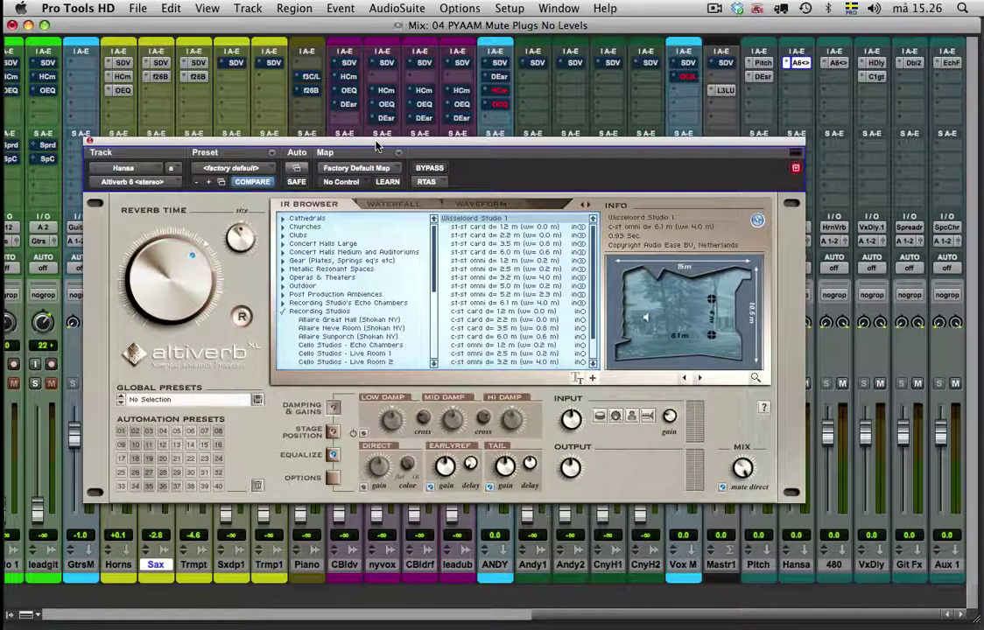
Look through the Wisseloord Studio 1 room pictures in Altiverb and close the reverb's window.
click(698, 378)
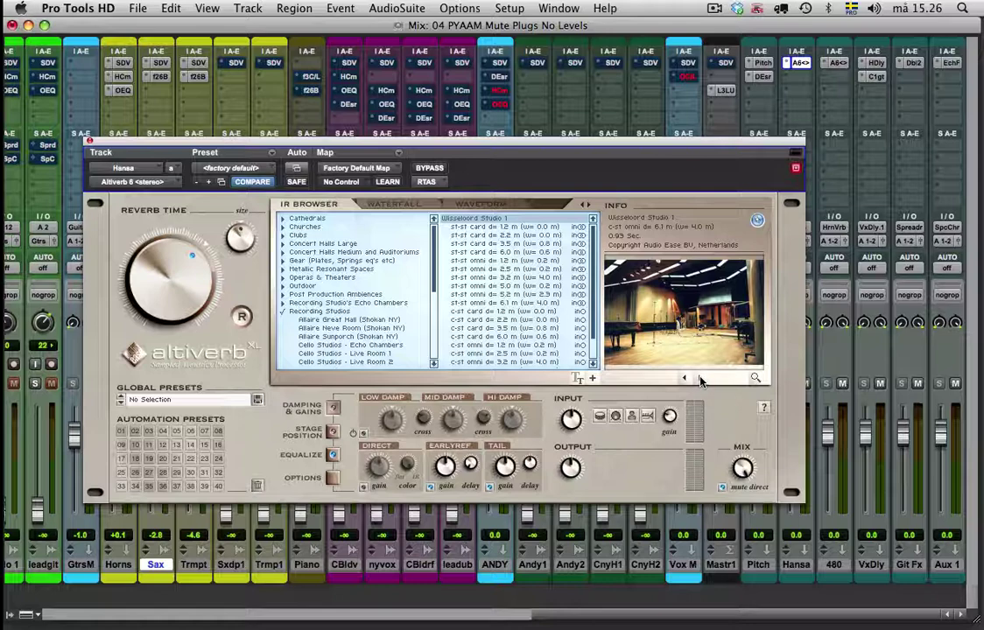
click(701, 380)
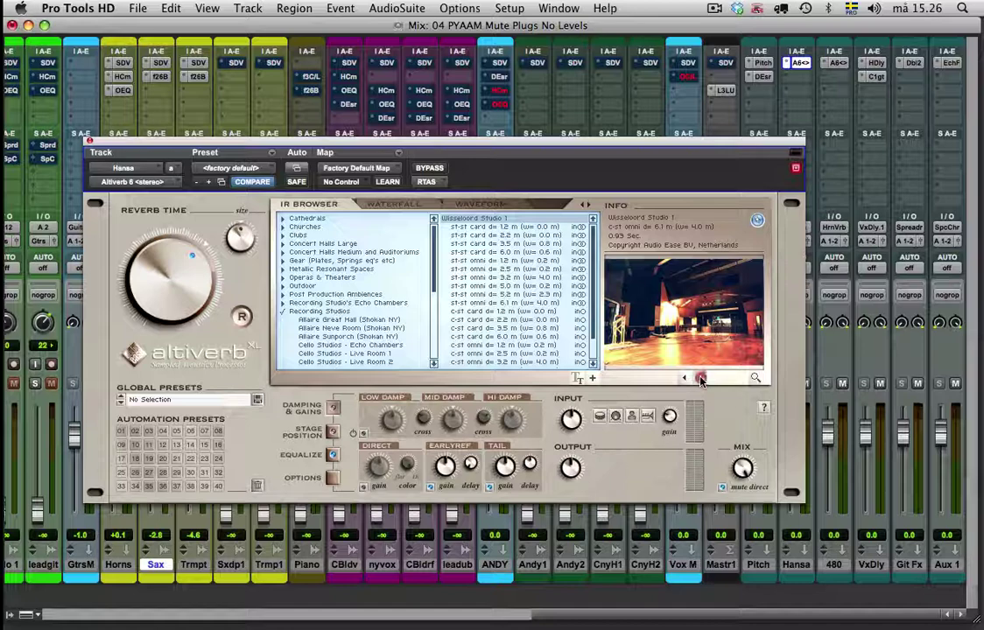
click(700, 380)
click(700, 380)
click(700, 380)
click(701, 380)
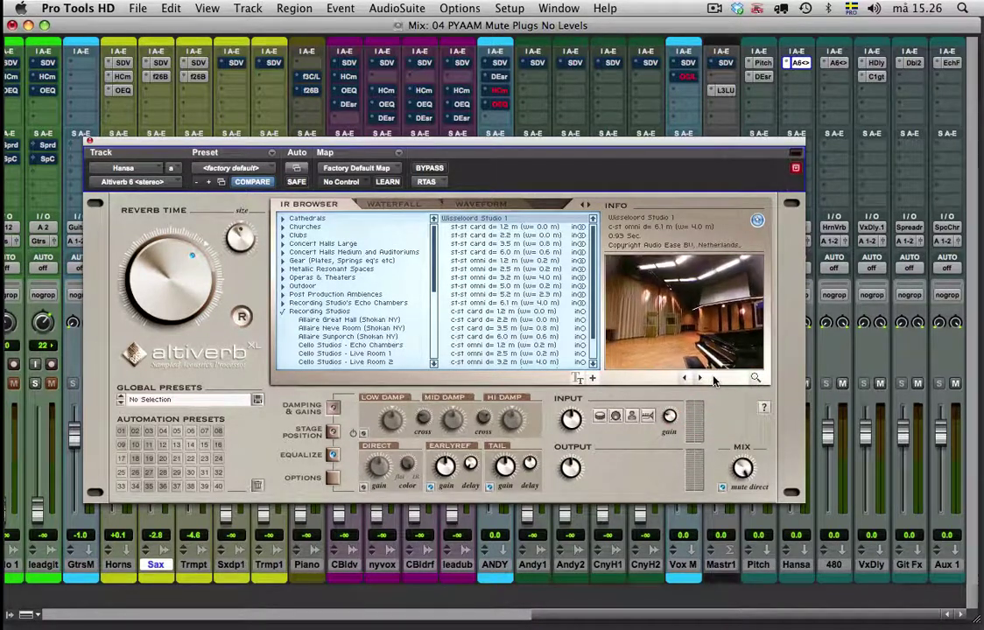
click(756, 379)
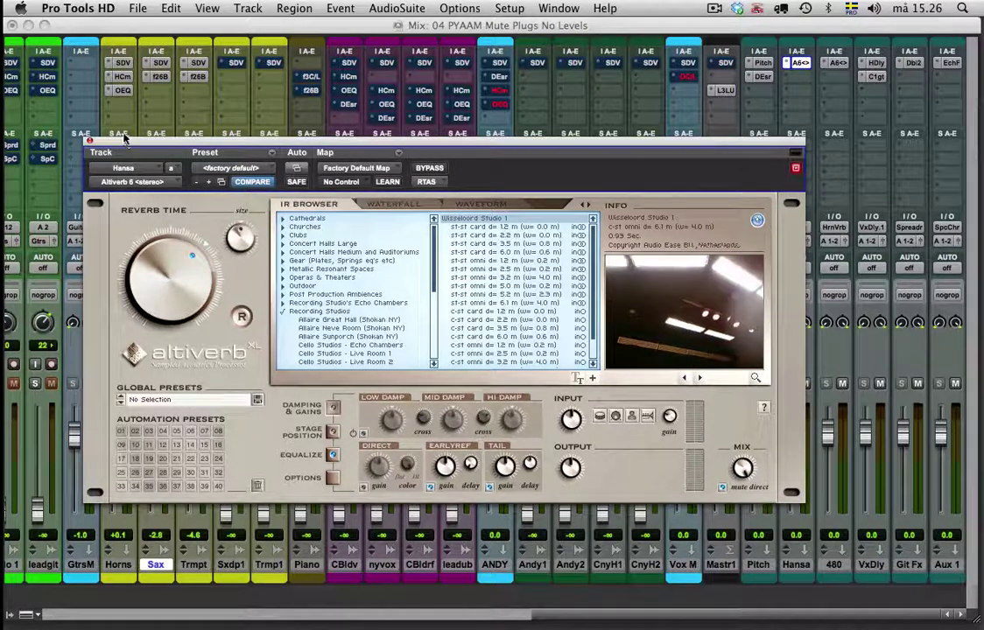
drag(117, 143, 282, 149)
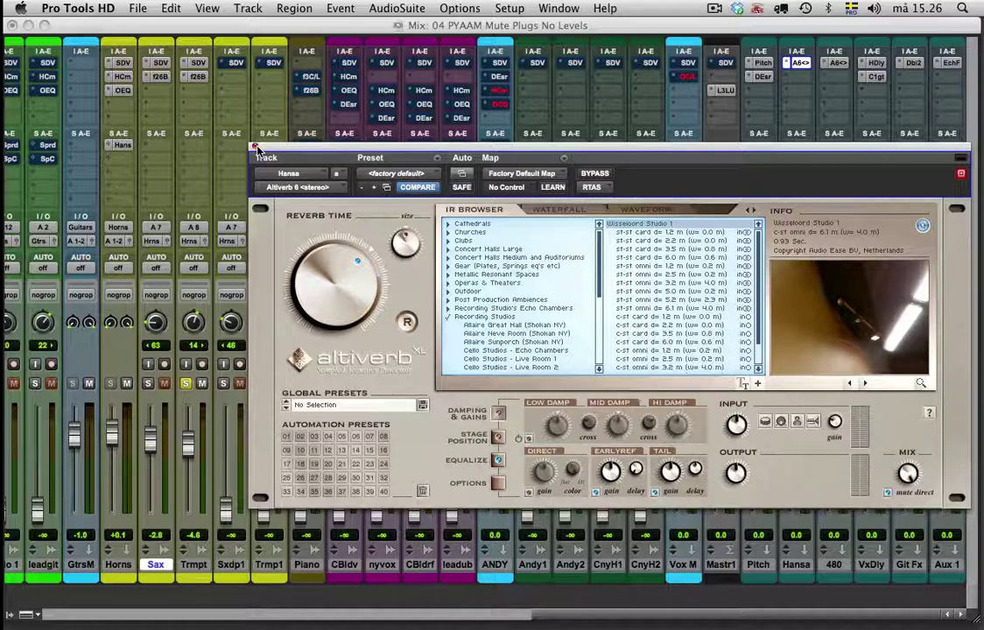
click(255, 147)
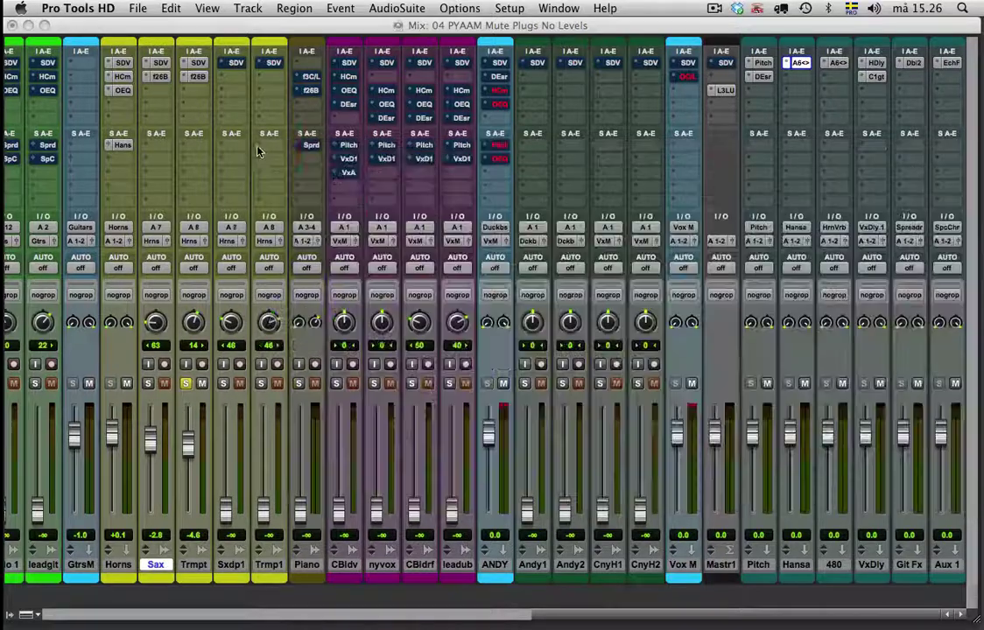
Solo Sax together with Trmpt, compare the horns with the Hansa send muted and unmuted, and close the send window.
click(148, 383)
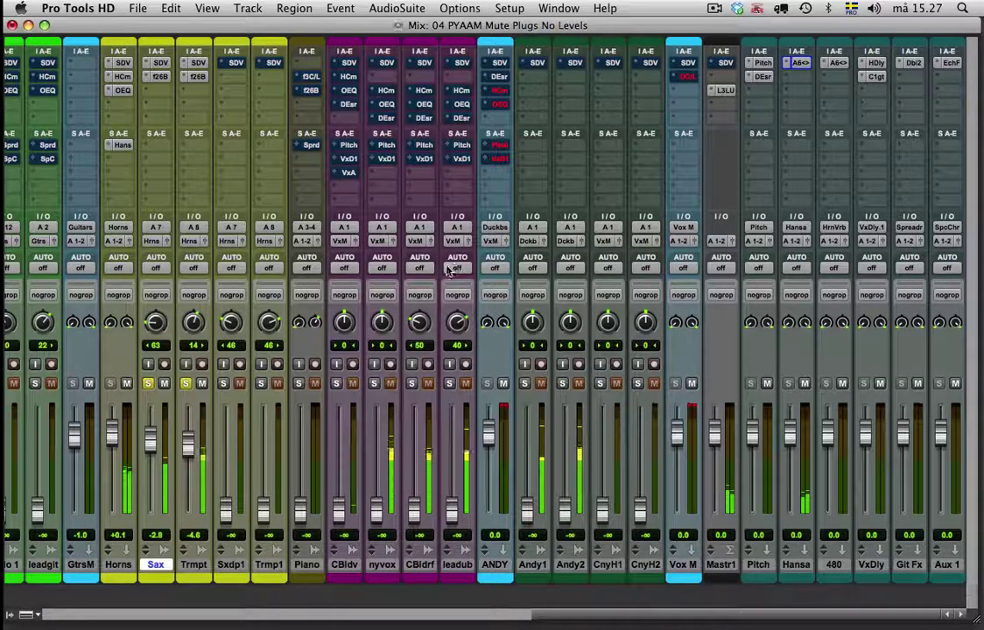
click(122, 145)
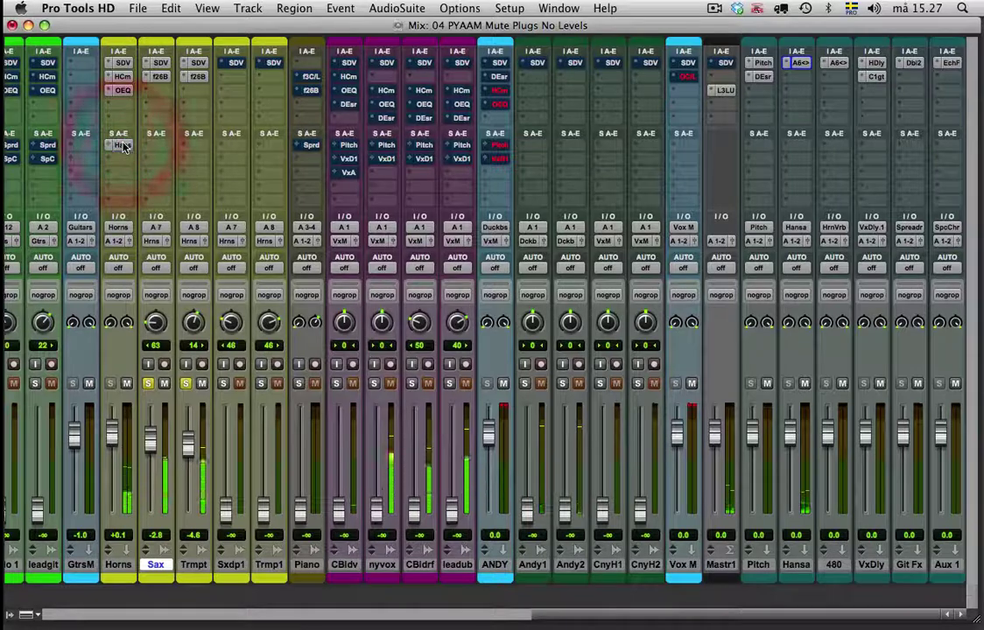
click(122, 145)
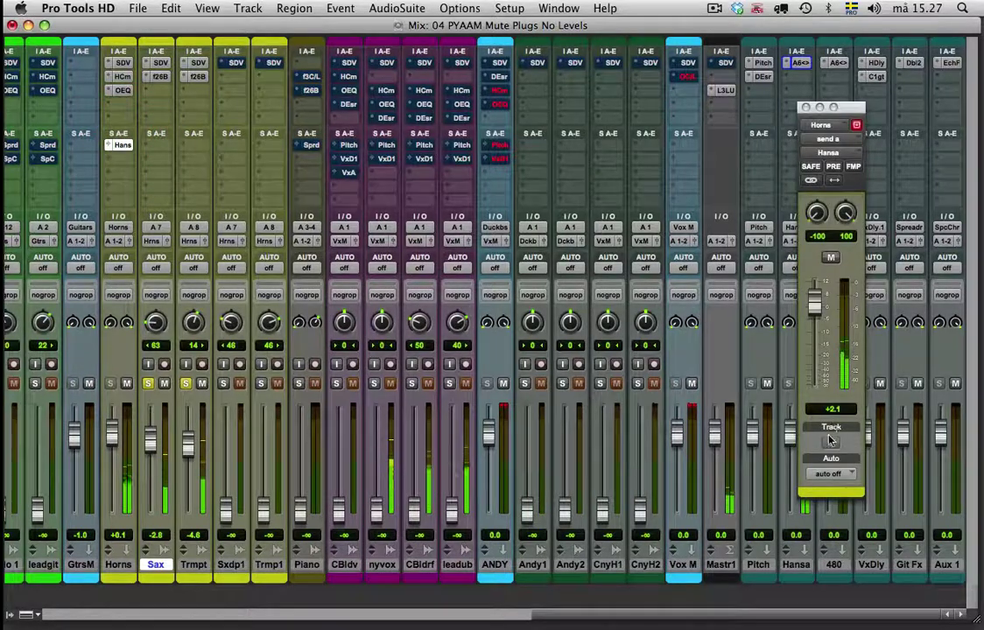
click(831, 258)
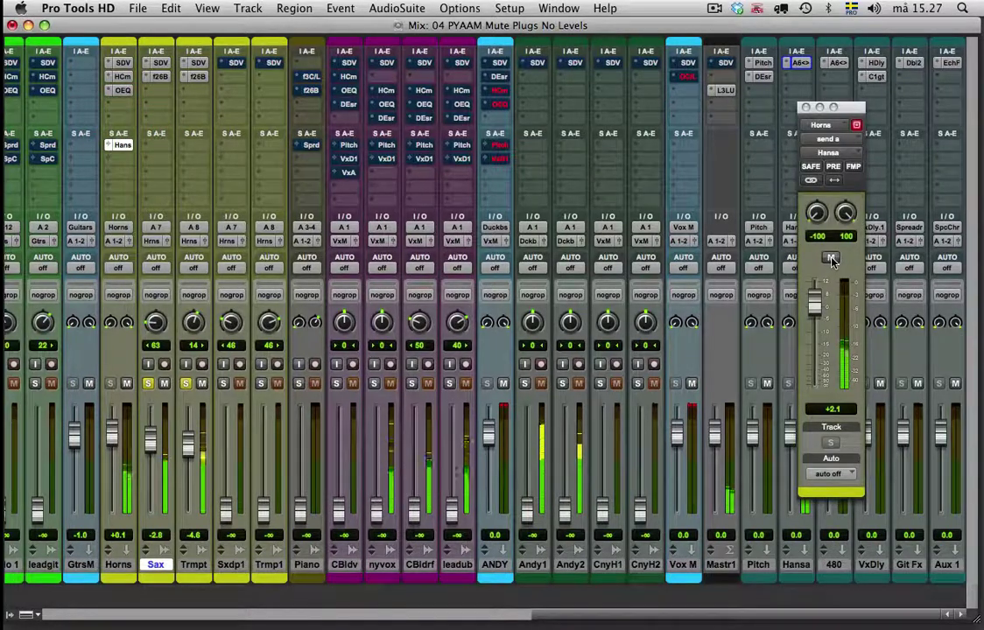
click(831, 258)
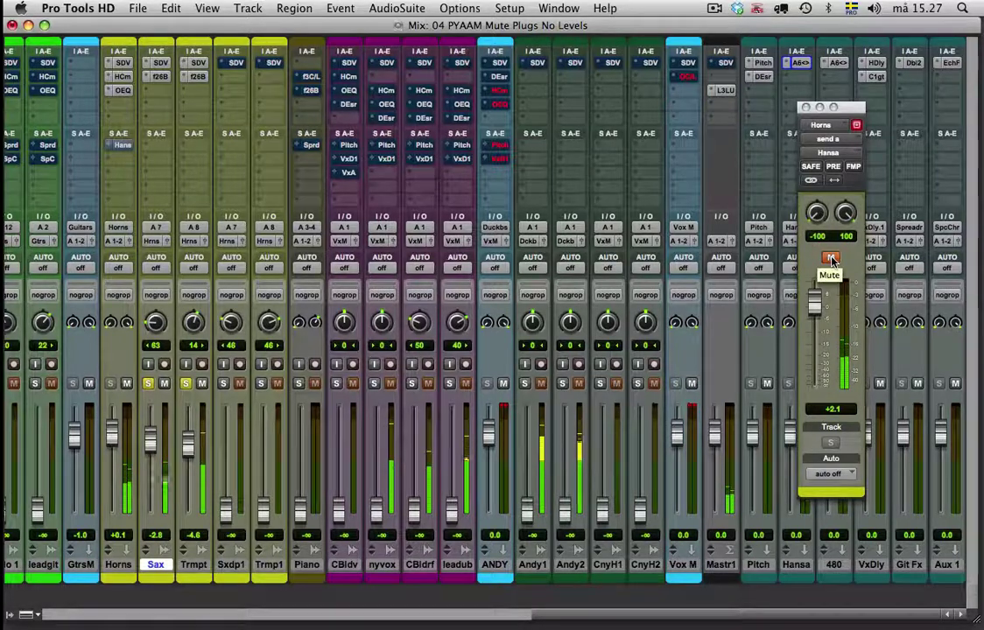
click(830, 258)
click(832, 259)
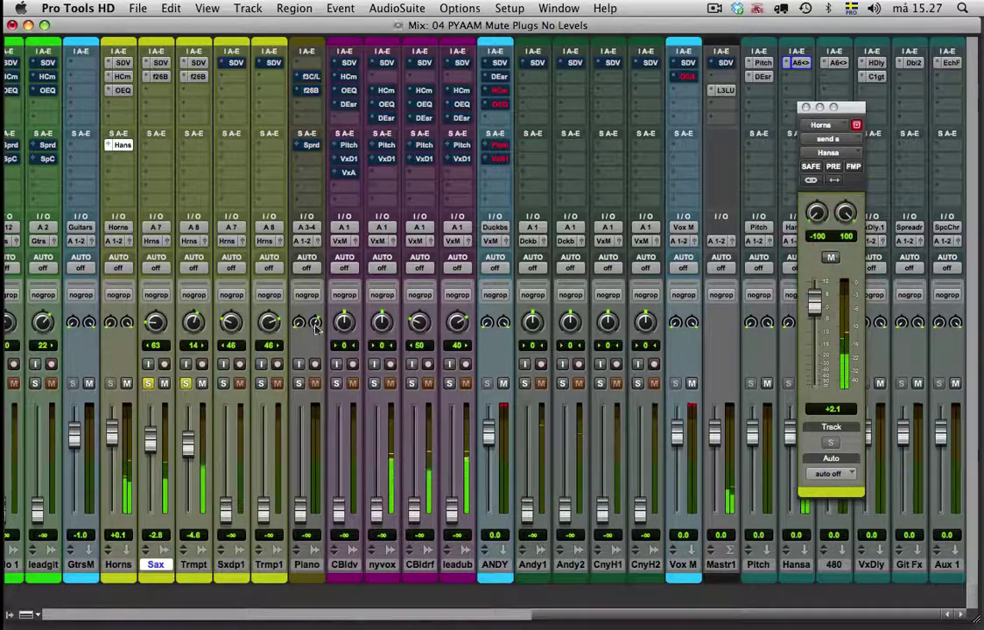
click(806, 107)
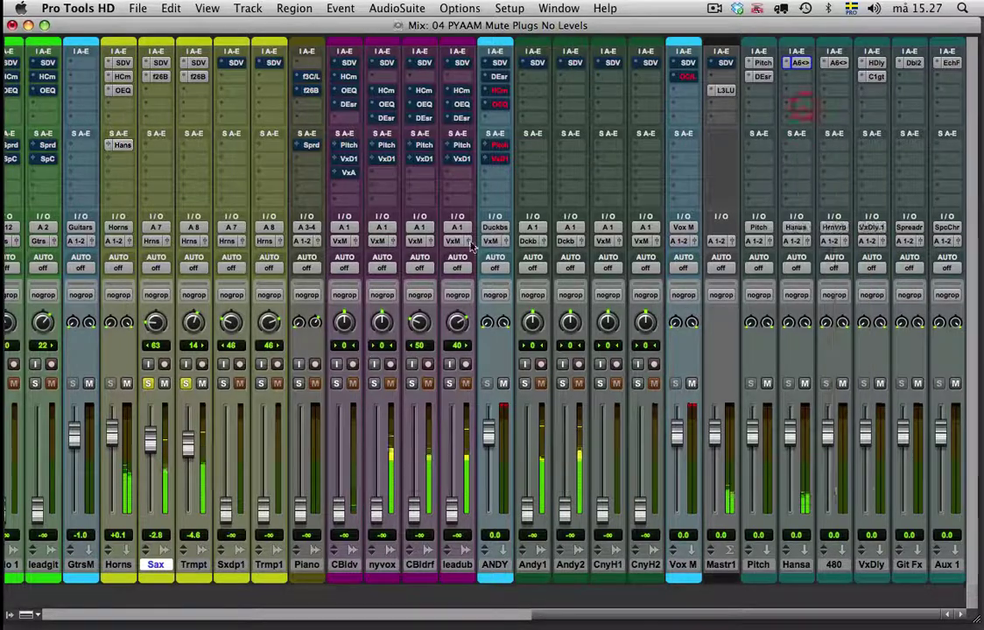
Clear the solos and rebalance the horns in the full mix: Horns +2.4, Sax -2.3, and Trmpt -2.6 panned 38 right.
alt+click(147, 383)
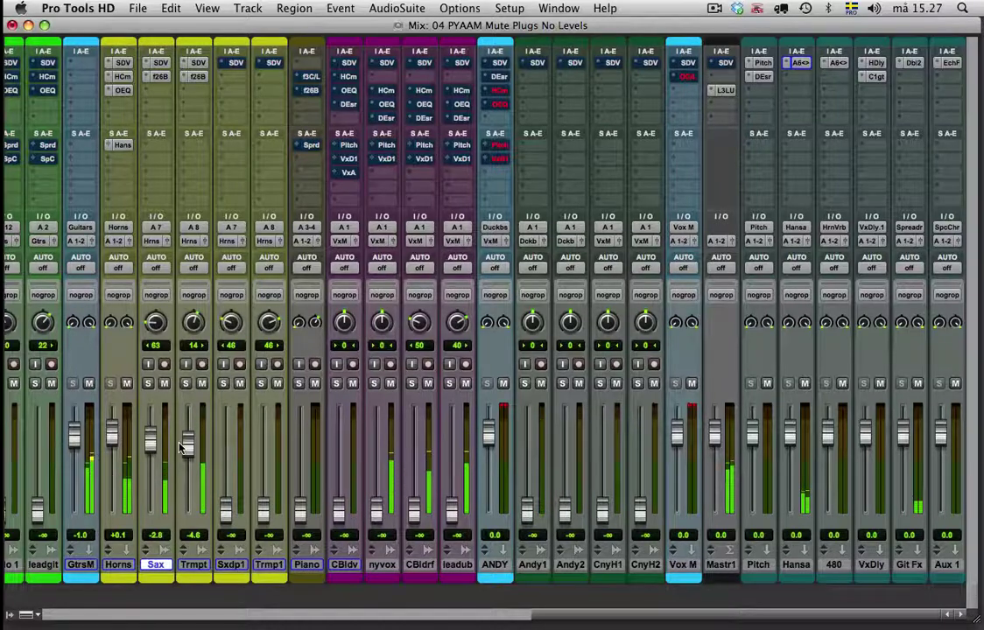
drag(183, 447, 181, 449)
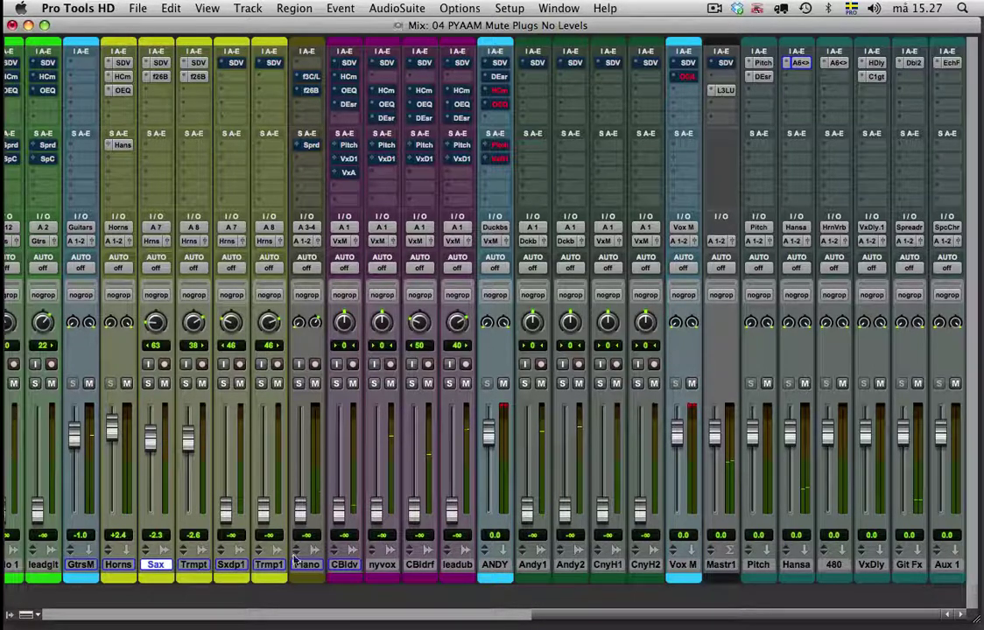
Solo the Piano track, start playback and set its volume fader to -2.5.
scroll(154, 564, left, 5)
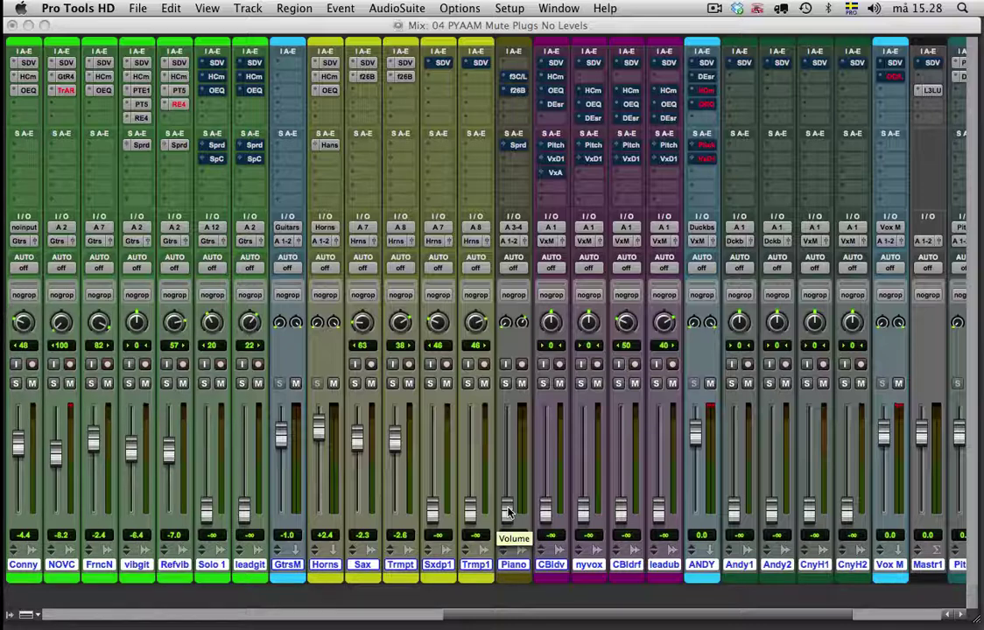
drag(508, 512, 505, 441)
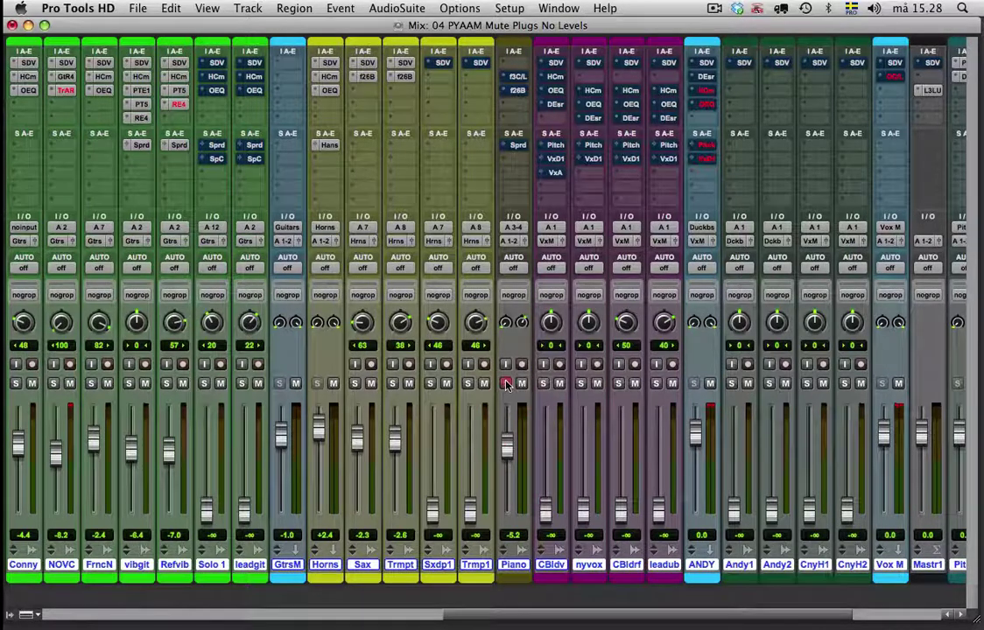
click(505, 383)
key(space)
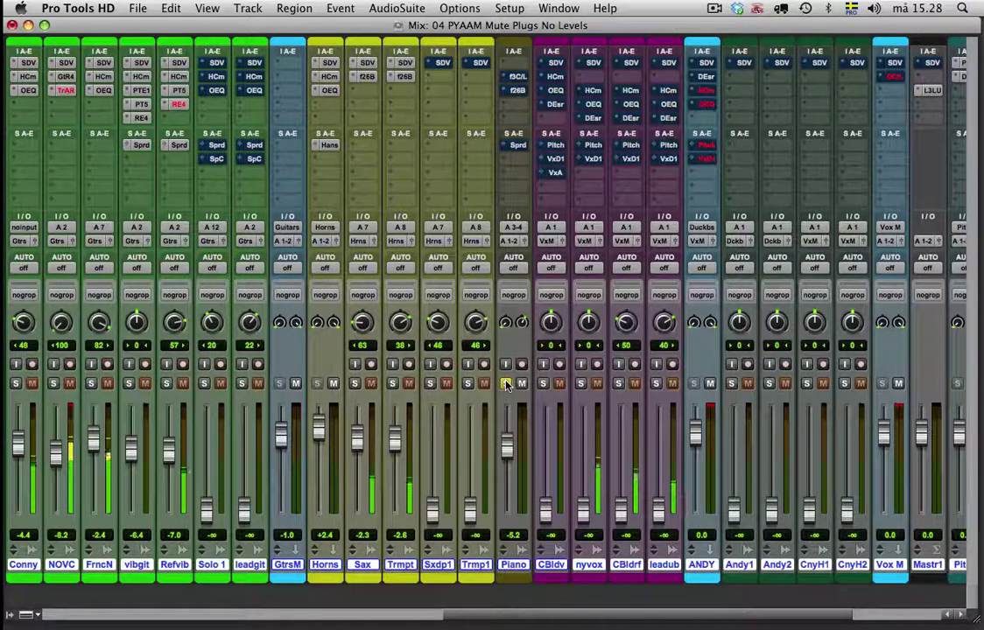
drag(504, 446, 508, 440)
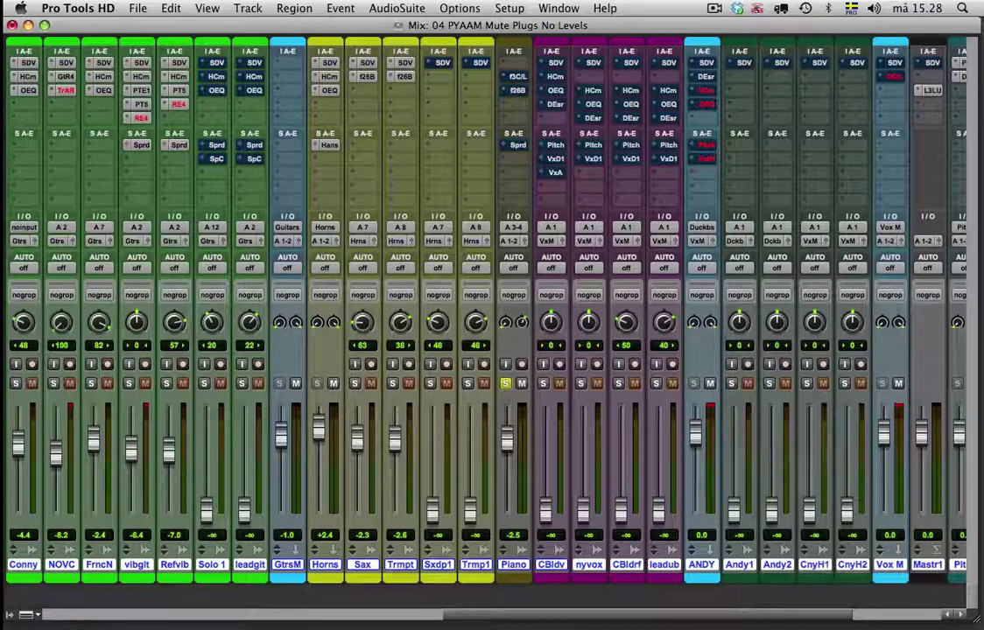
Take the Focusrite d3 Compressor/Limiter on the Piano track out of bypass and move its window aside.
click(524, 79)
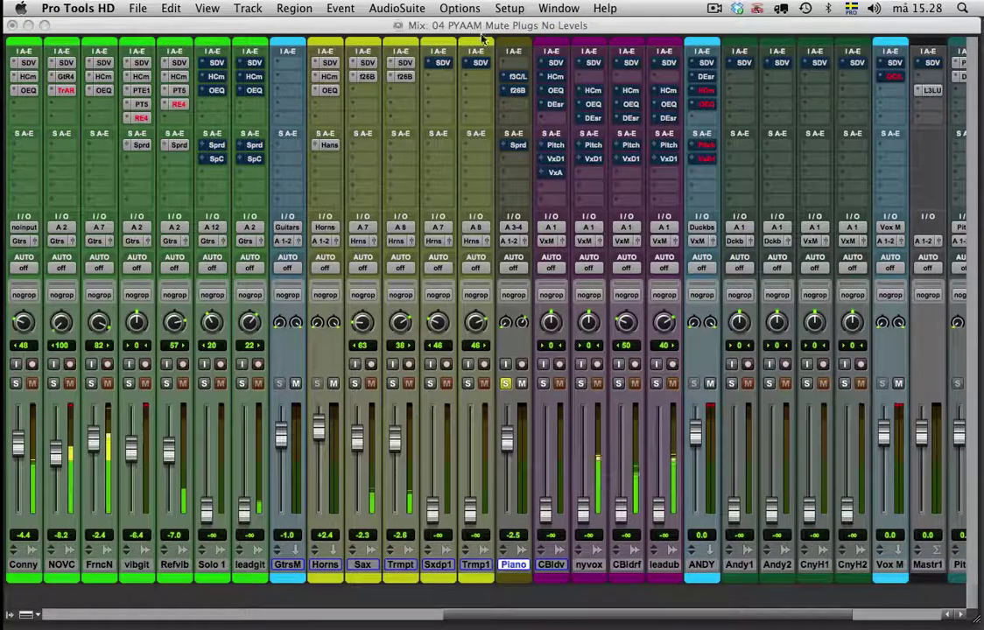
click(519, 77)
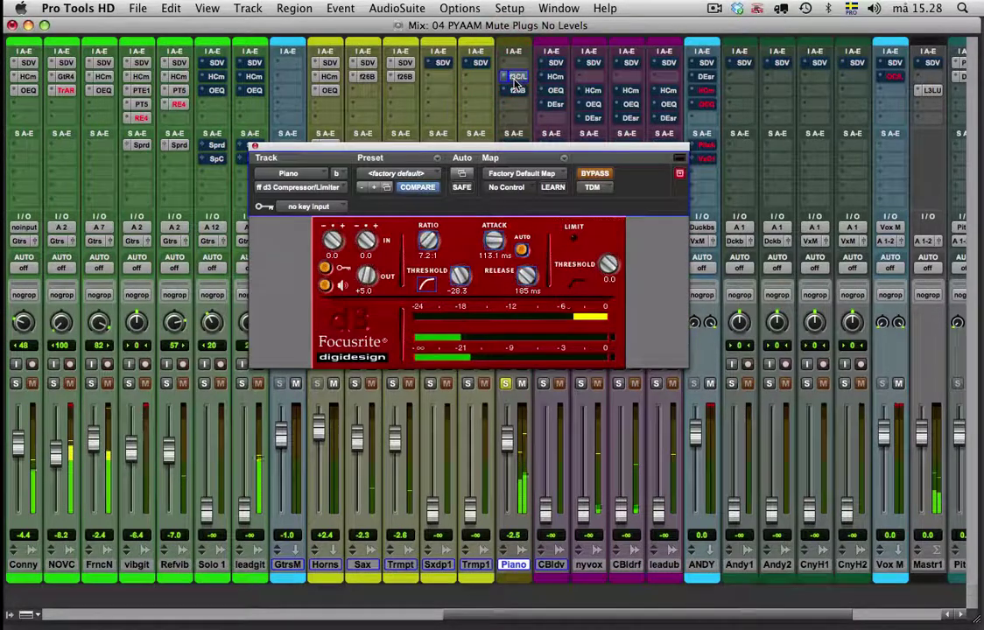
click(594, 173)
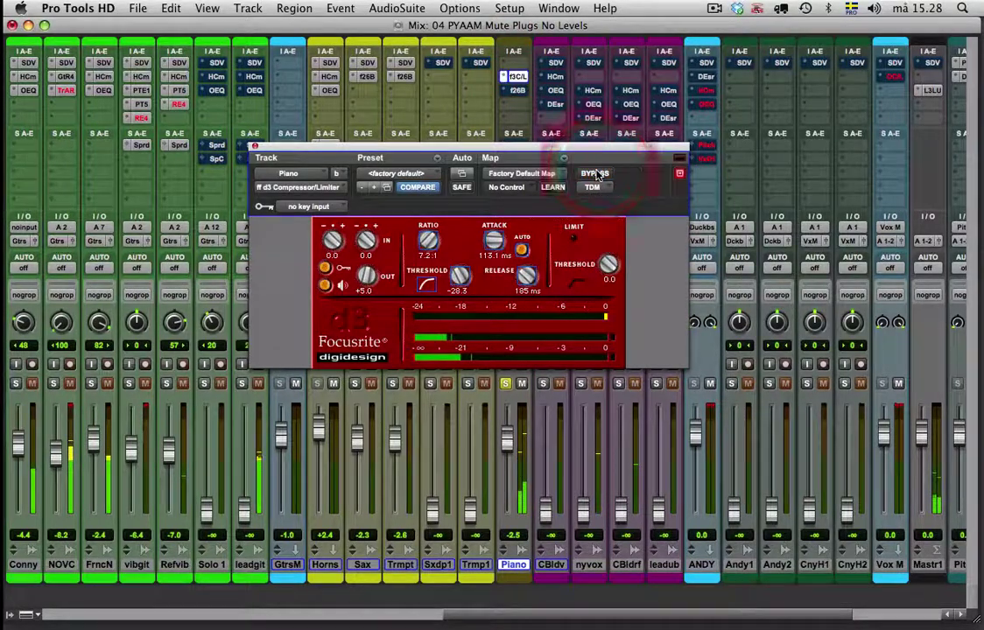
drag(512, 151, 827, 35)
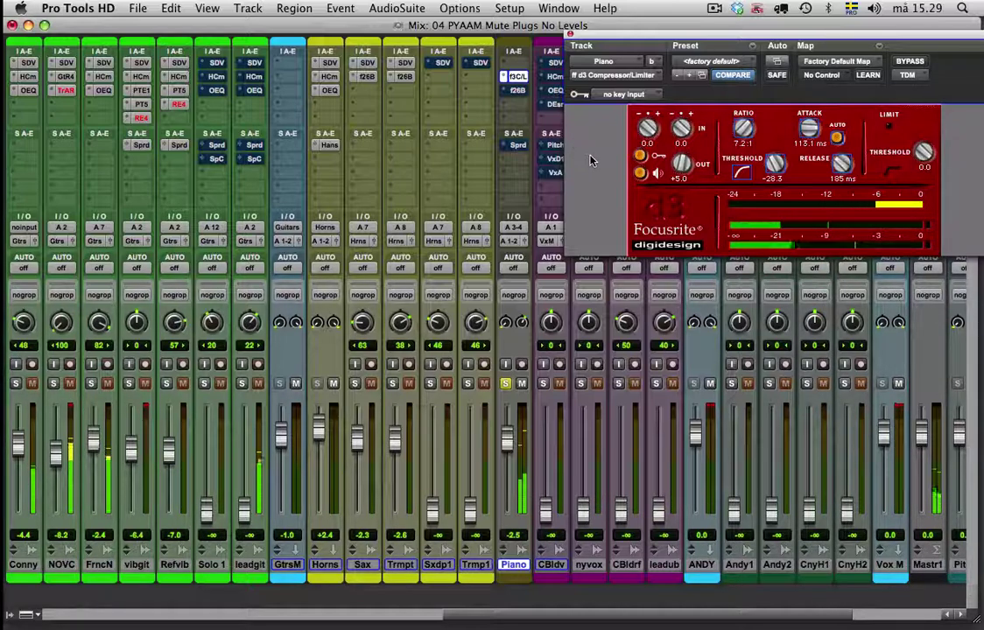
Activate the Focusrite d2 6-Band equalizer on the Piano track and move its window clear of the Piano meters.
ctrl+super+click(518, 91)
click(517, 91)
drag(731, 38, 241, 211)
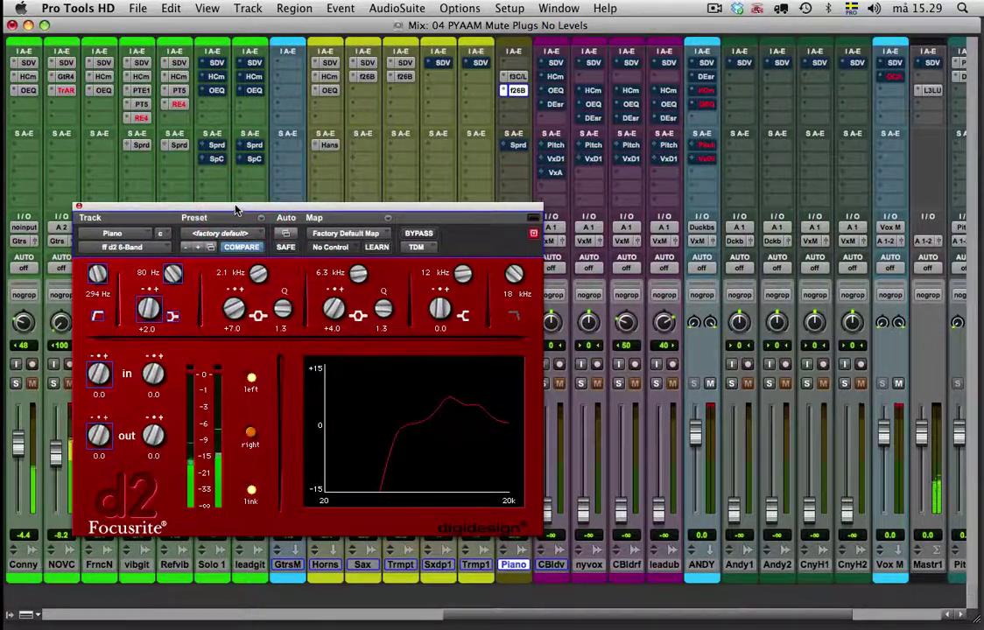
drag(236, 209, 688, 19)
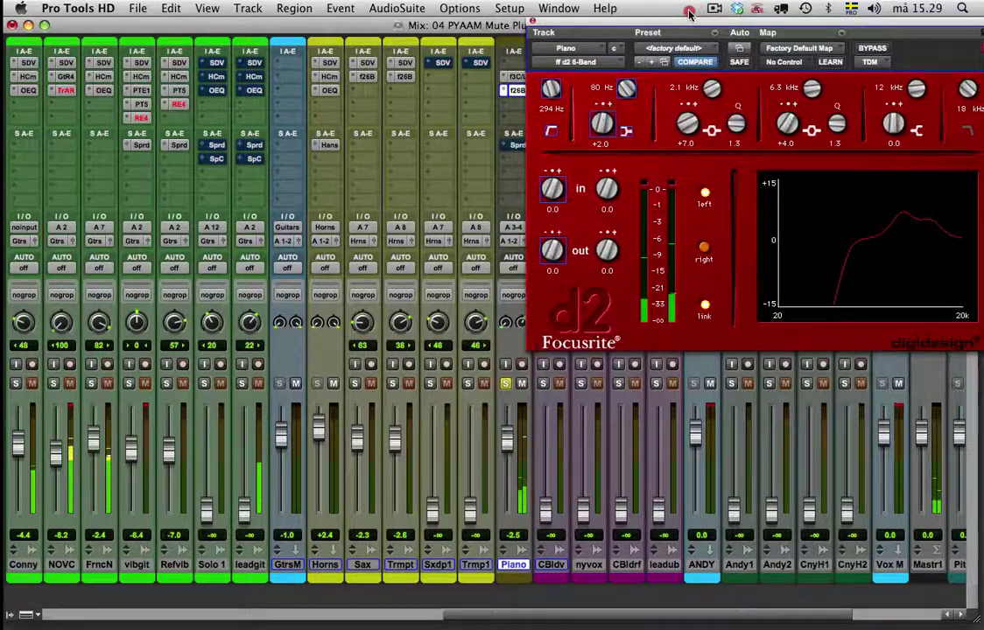
Compare the soloed Piano sound with its Focusrite d2 6-Band equalizer bypassed and active.
click(872, 49)
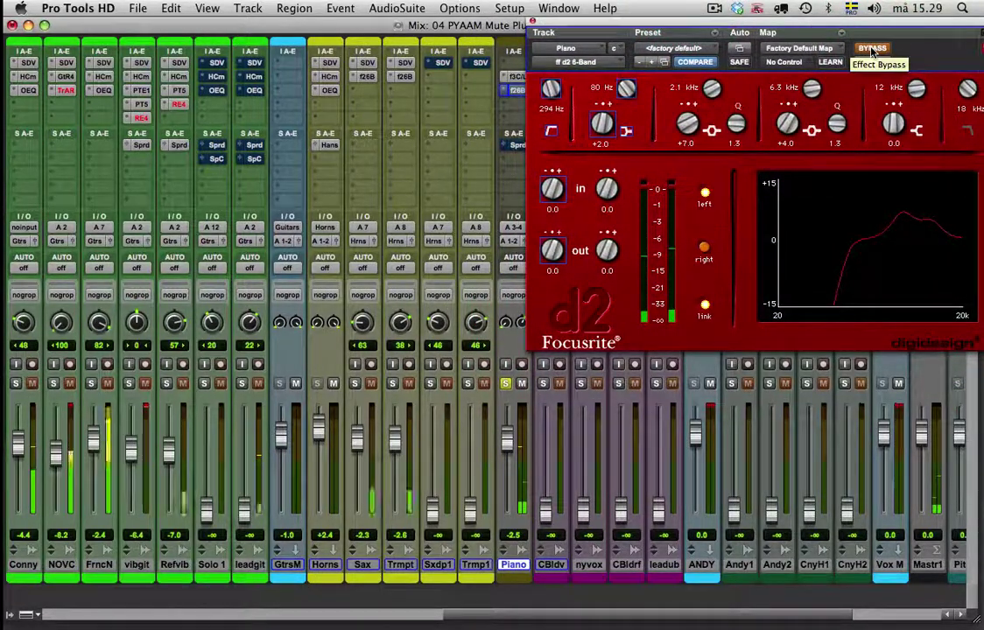
click(872, 49)
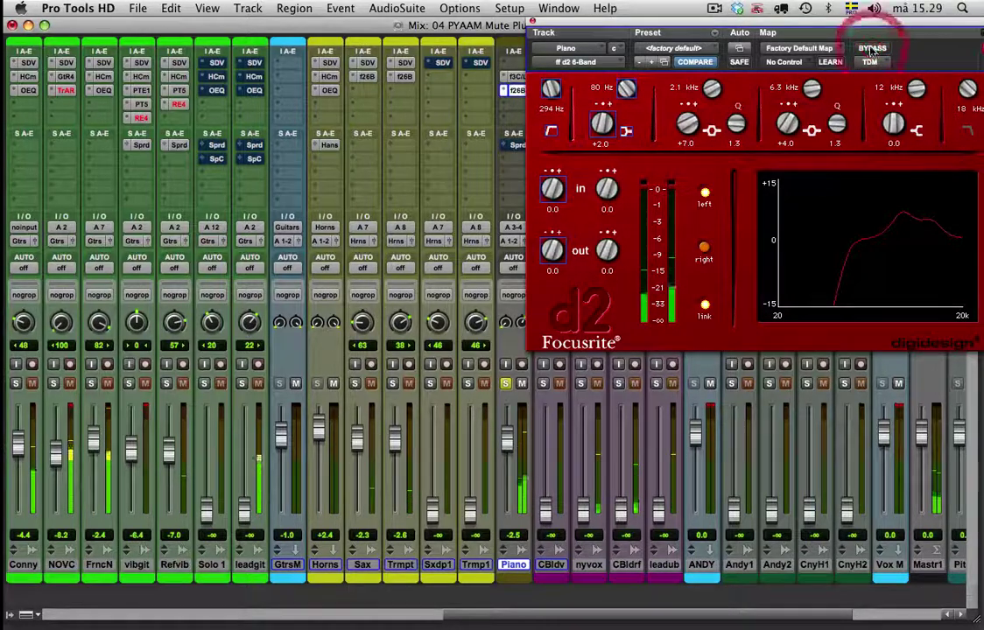
Solo BasLn, BASS, Conny, NOVC, FrncN and vibgit alongside the Piano and compare the Piano equalizer bypassed and active in that context.
scroll(132, 388, left, 4)
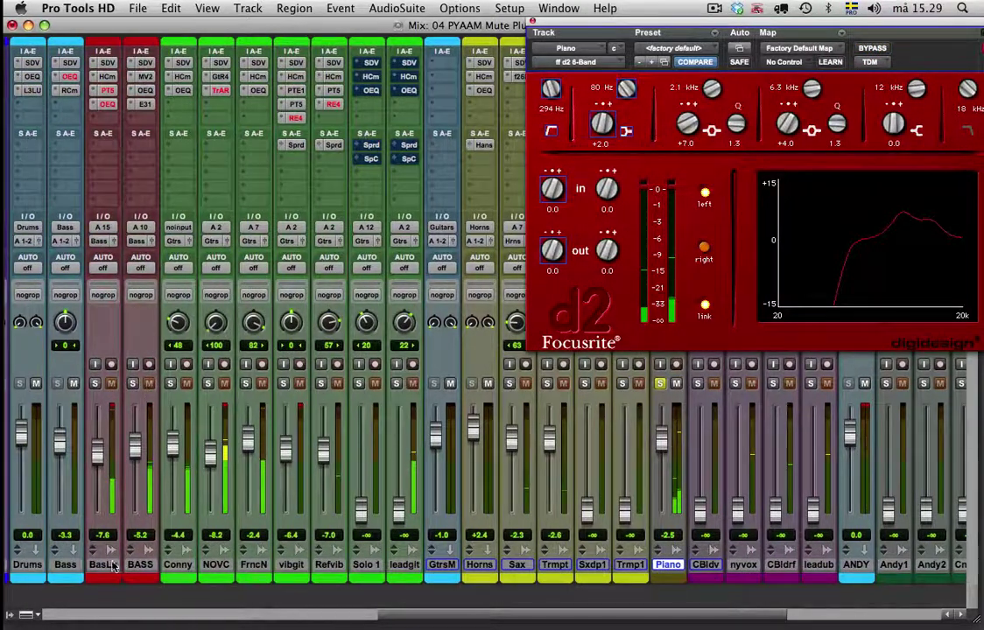
click(94, 384)
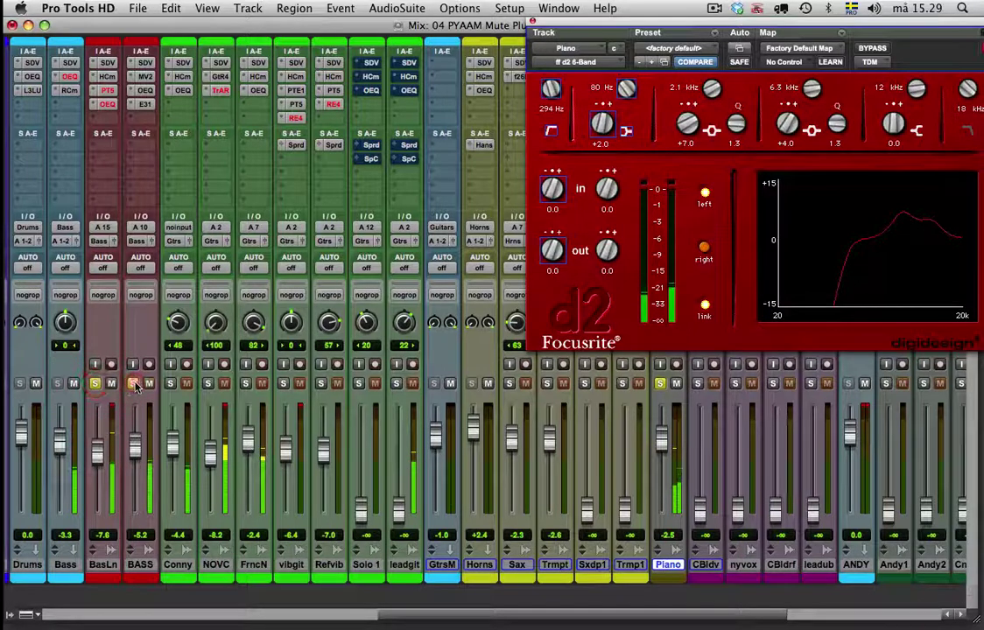
click(132, 384)
click(170, 384)
click(208, 383)
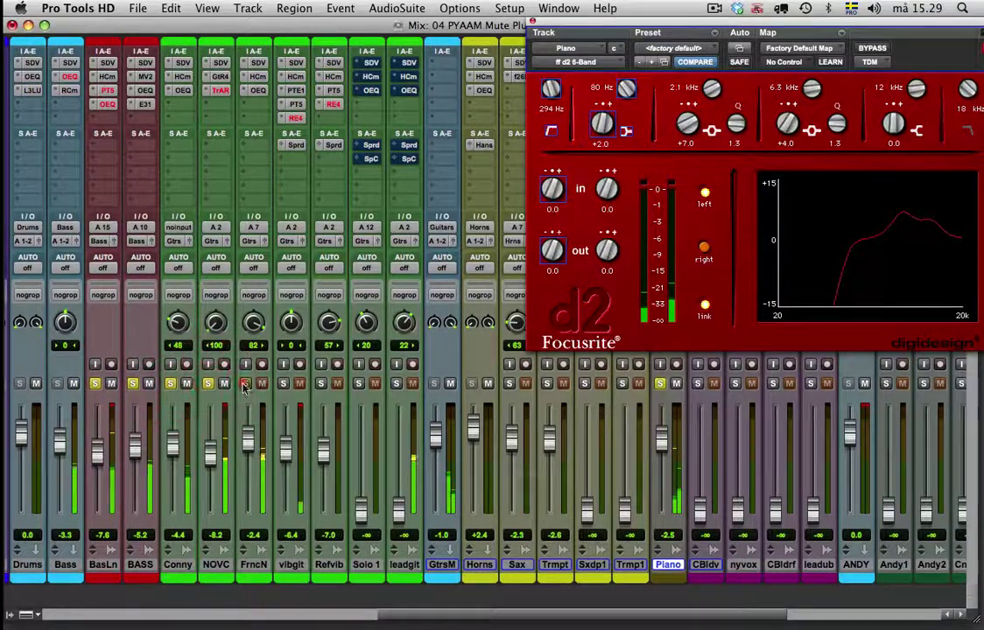
click(245, 384)
click(282, 383)
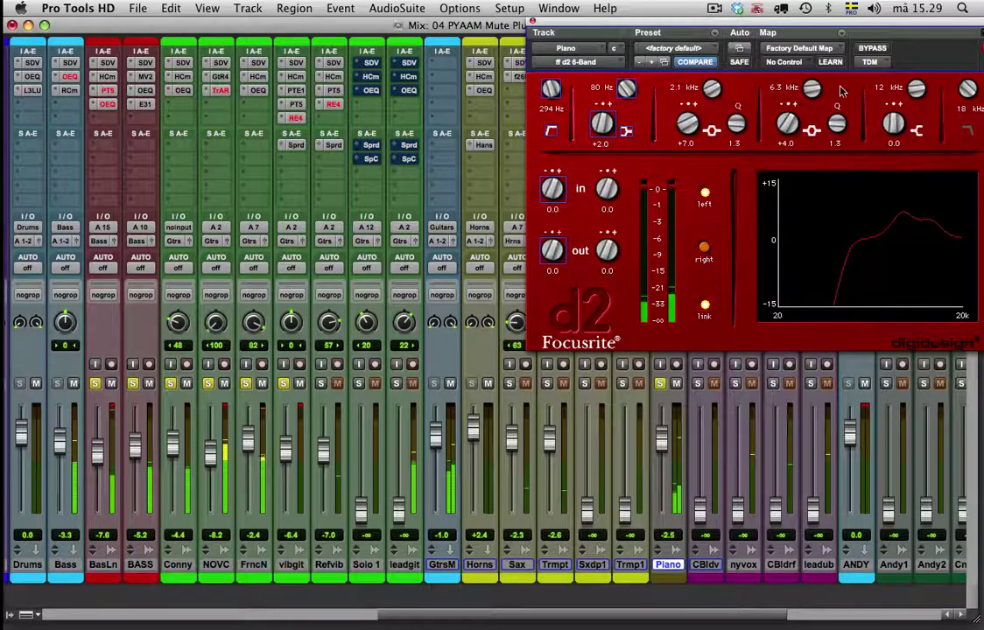
click(872, 50)
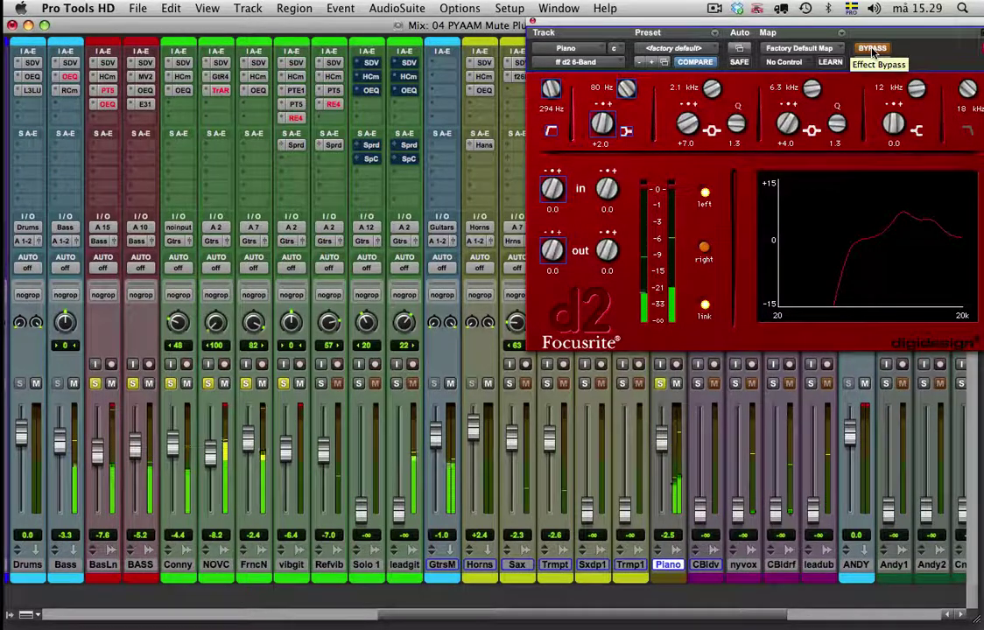
click(872, 49)
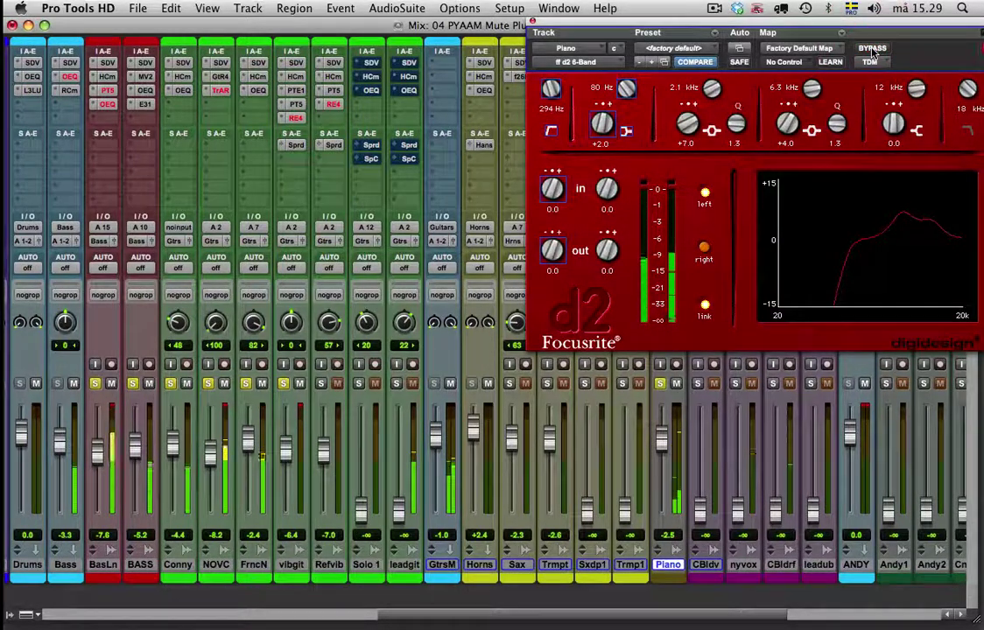
Close the Piano equalizer window and activate the Sprd effect send on the Piano track.
drag(565, 24, 427, 172)
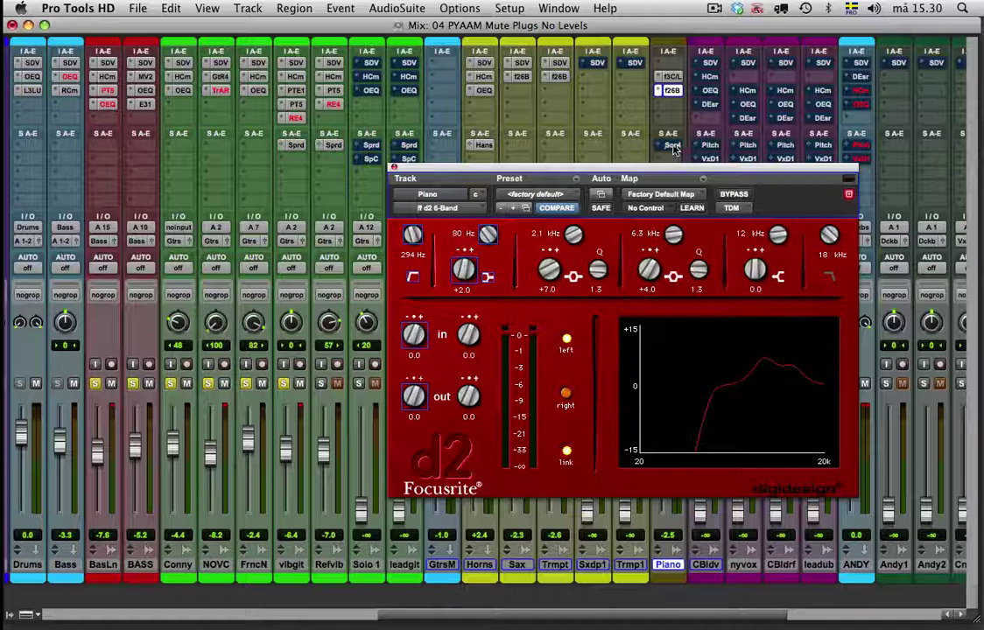
click(394, 166)
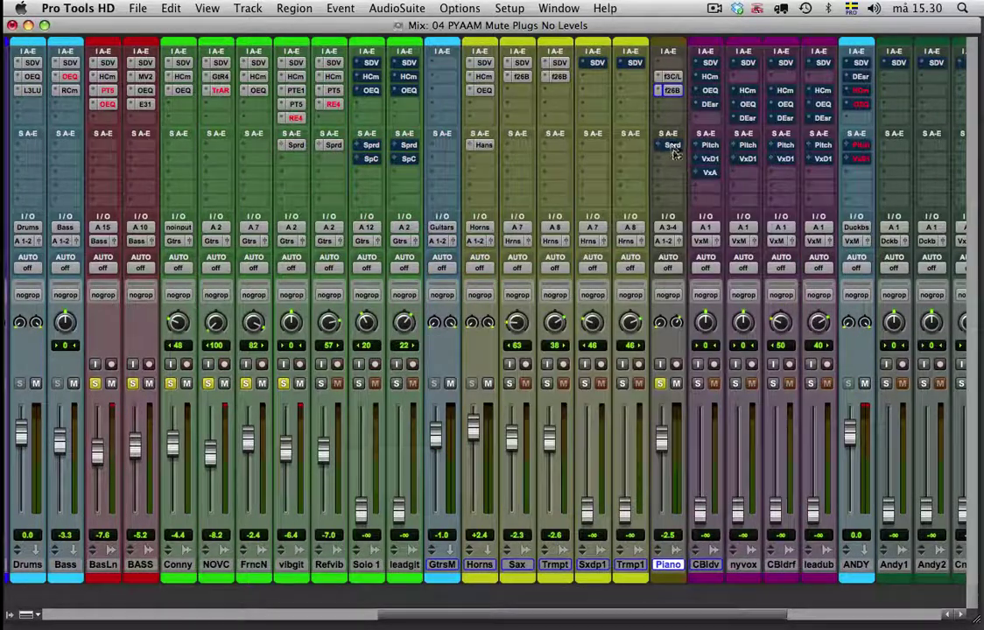
click(670, 145)
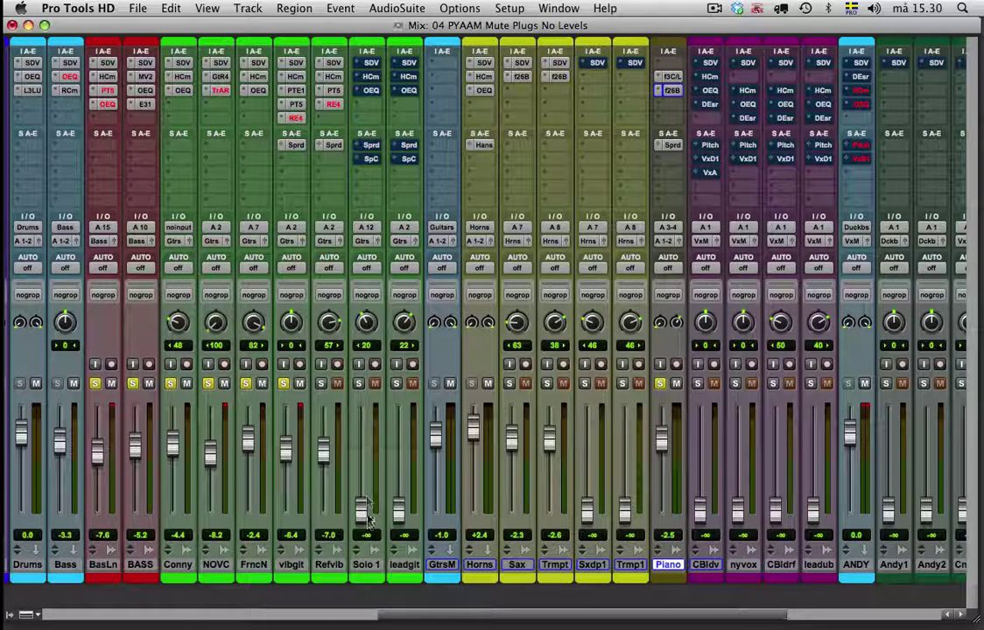
Clear the solo on all tracks and play back the full mix.
click(659, 384)
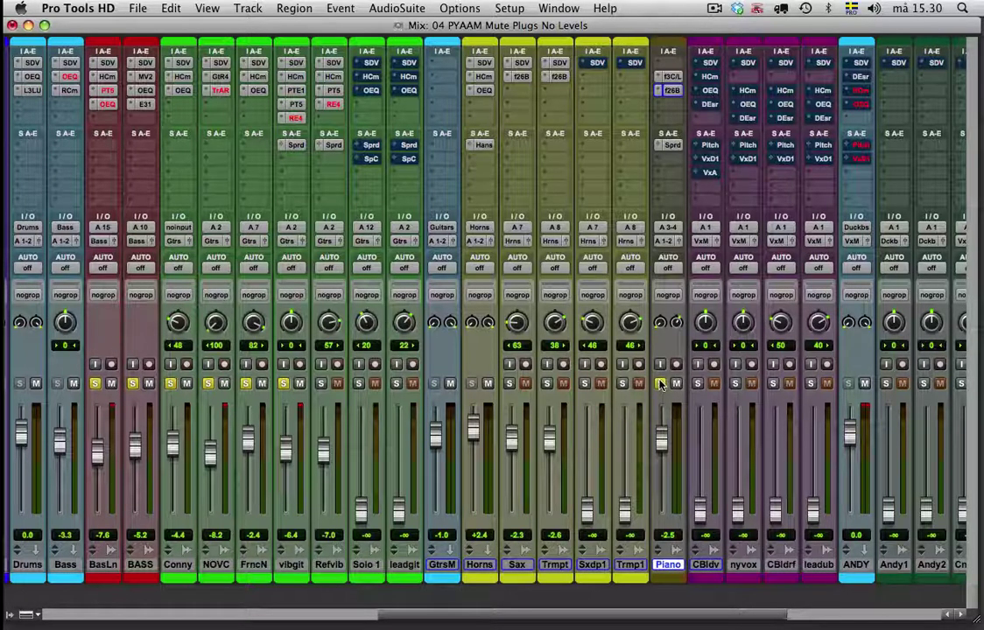
click(660, 384)
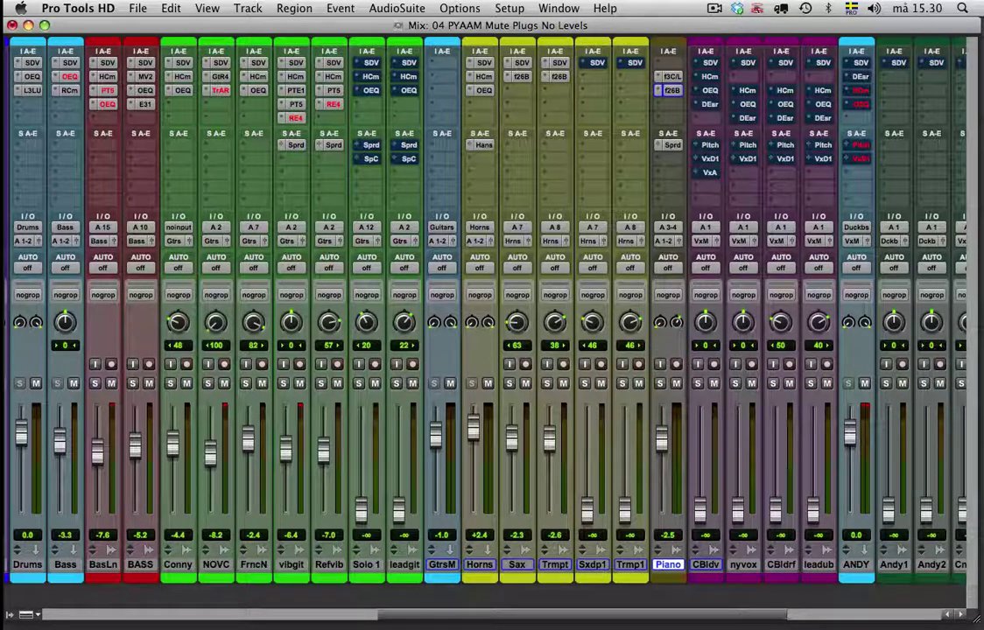
key(space)
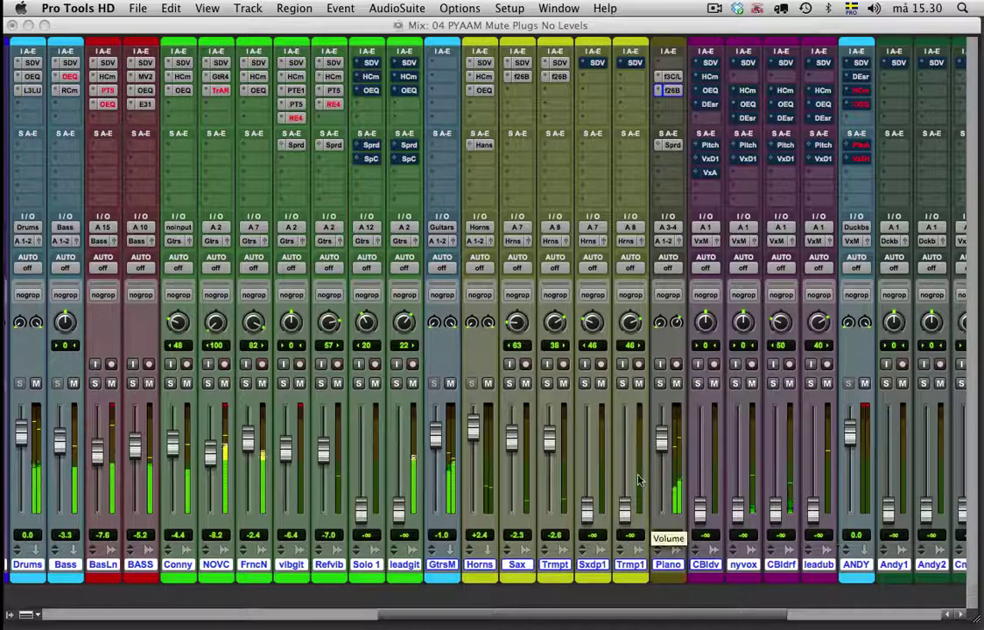
Lower the Congs group volume fader to -3.1 while the full mix plays.
scroll(353, 440, left, 10)
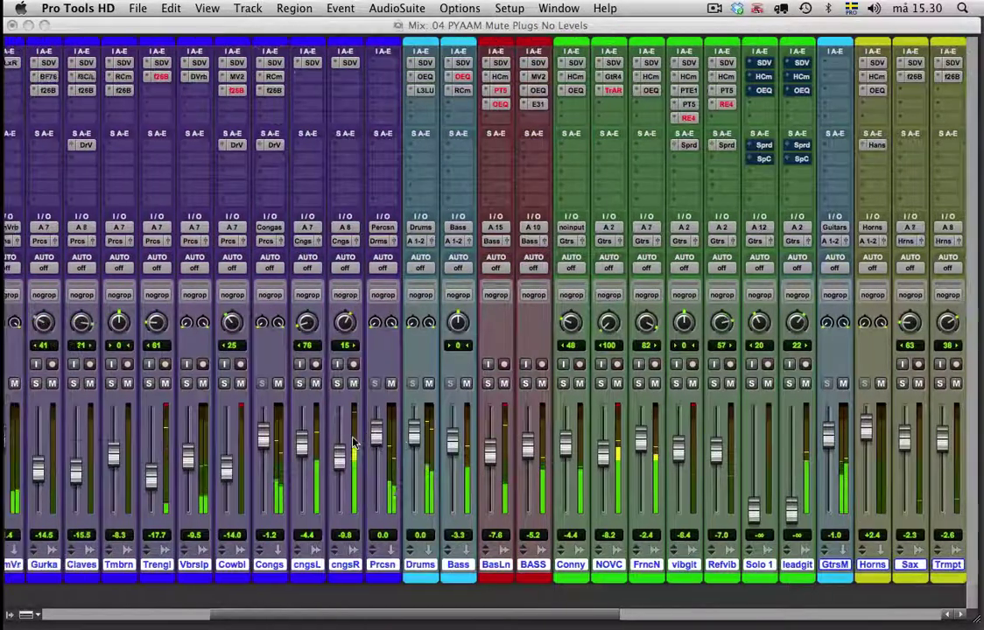
scroll(353, 440, left, 4)
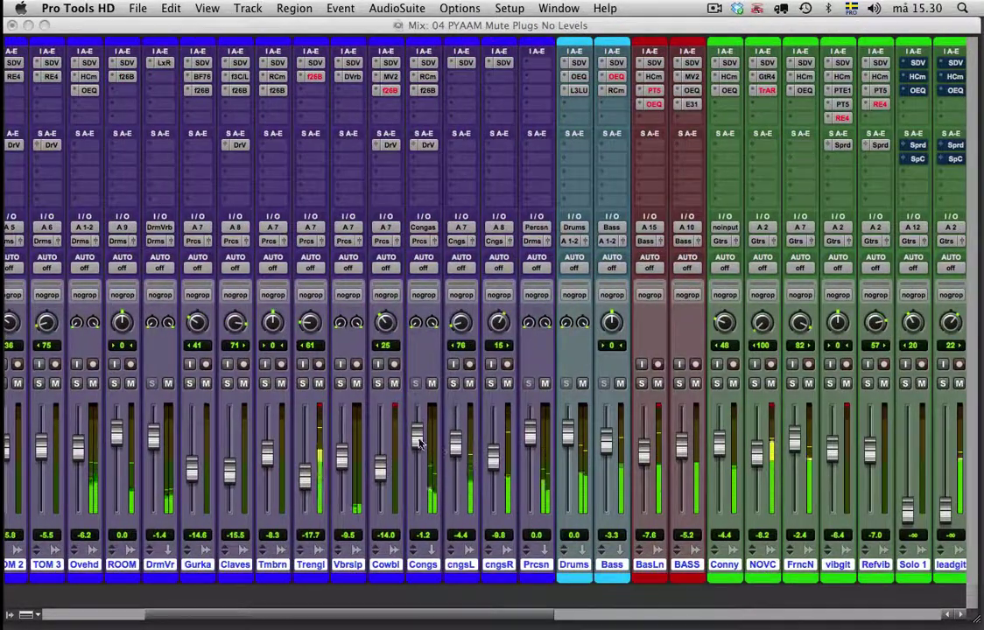
drag(420, 444, 416, 442)
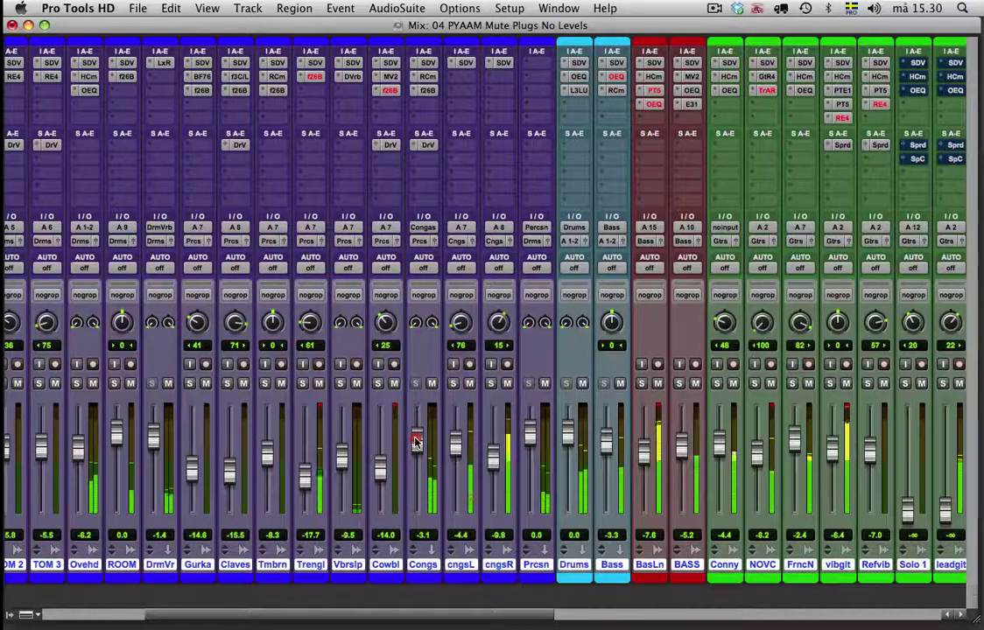
click(413, 429)
Raise the Conny guitar track's volume fader to -1.2 in the full mix.
scroll(580, 410, right, 3)
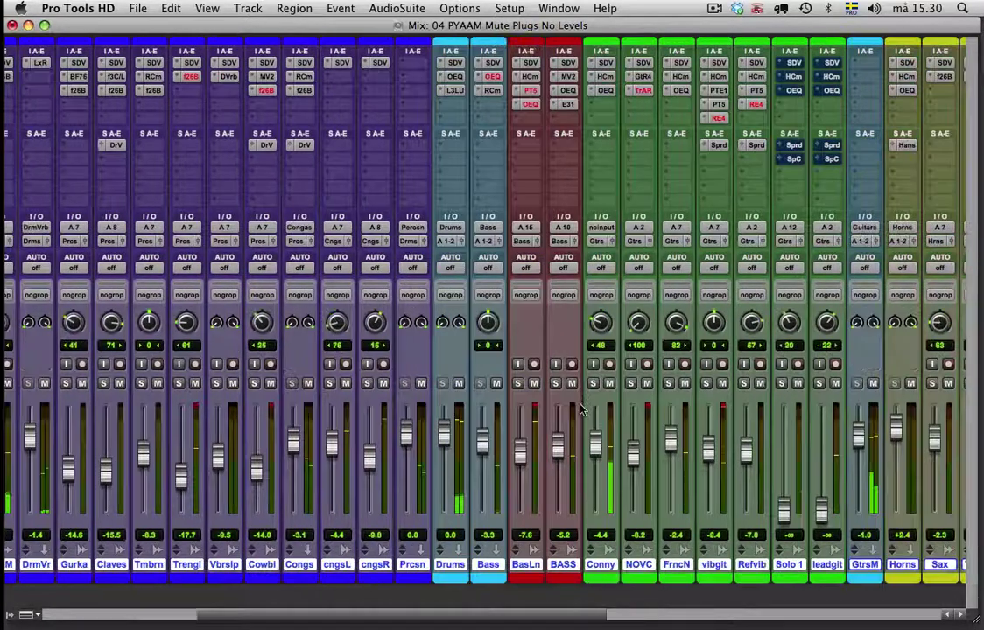
scroll(579, 409, right, 5)
scroll(579, 410, right, 3)
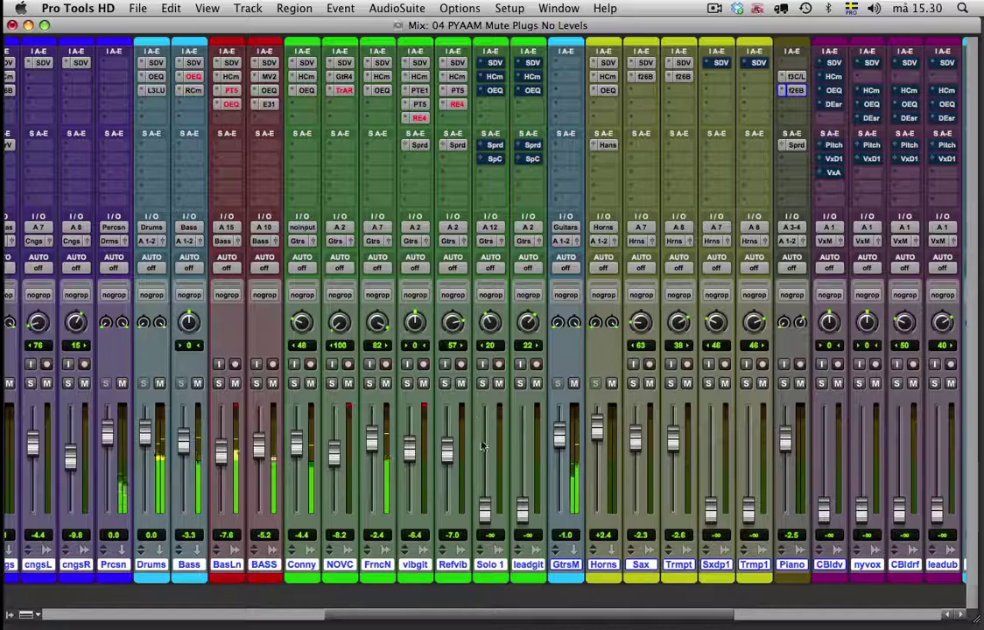
click(298, 446)
drag(297, 446, 297, 432)
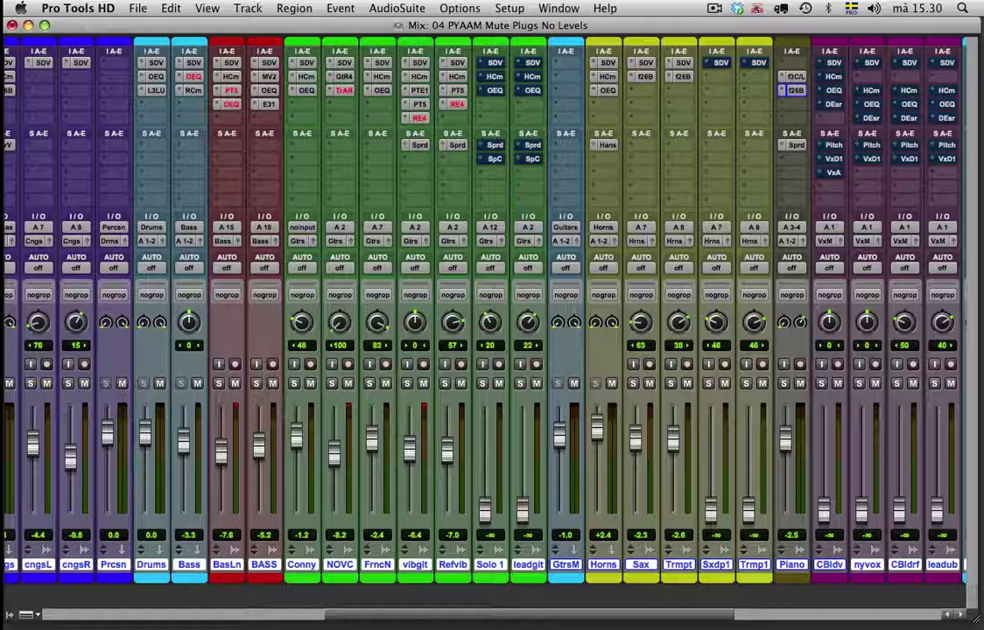
Select and solo the Solo 1 guitar track and set its volume fader to -5.2 during playback.
click(491, 564)
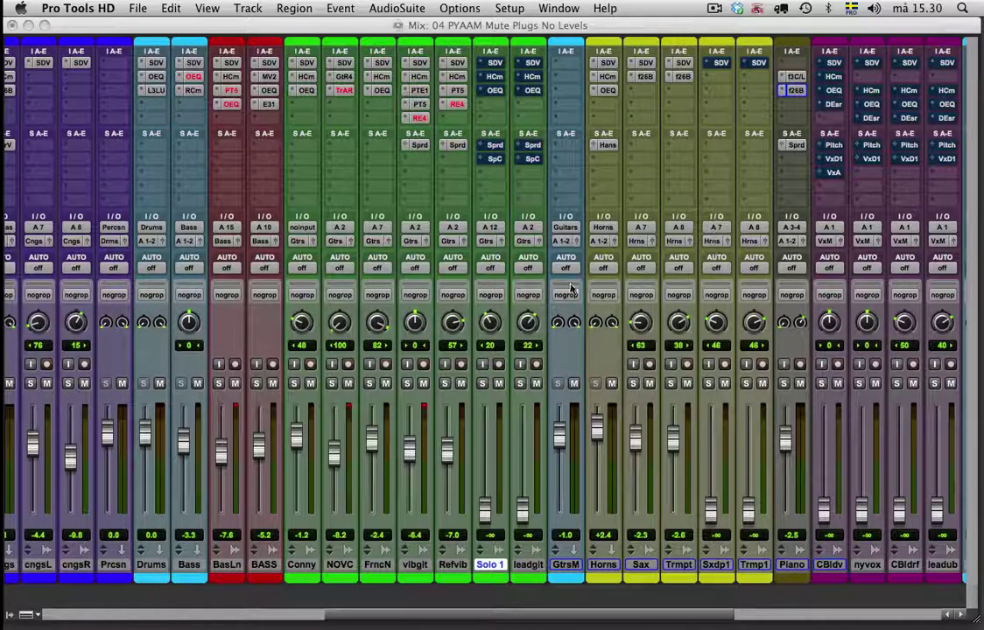
click(483, 384)
drag(487, 514, 481, 450)
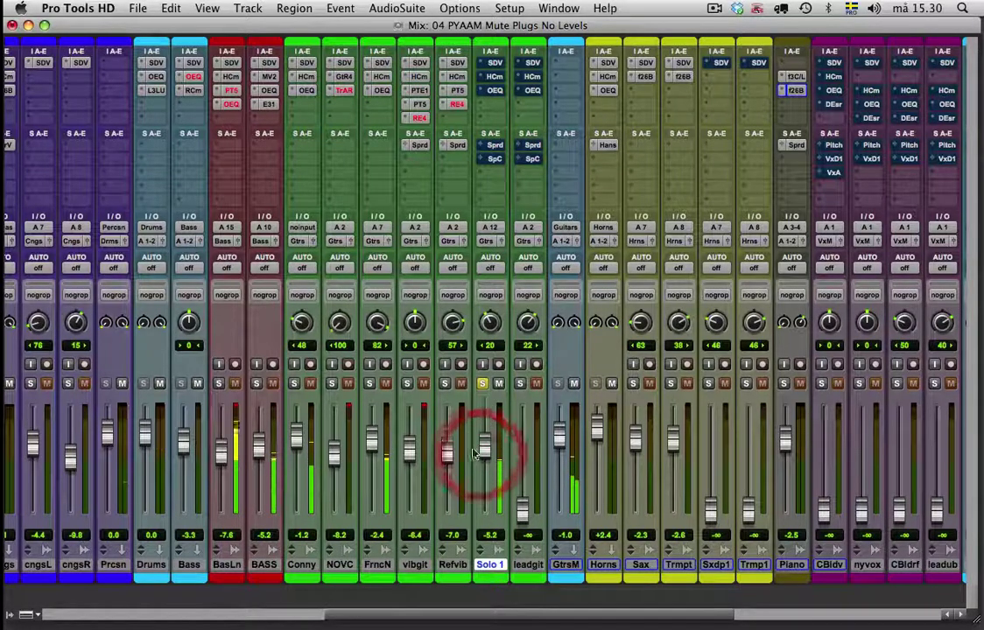
Activate the SDV channel plug-in and the H-Comp compressor on the Solo 1 track, then close the compressor window.
click(493, 64)
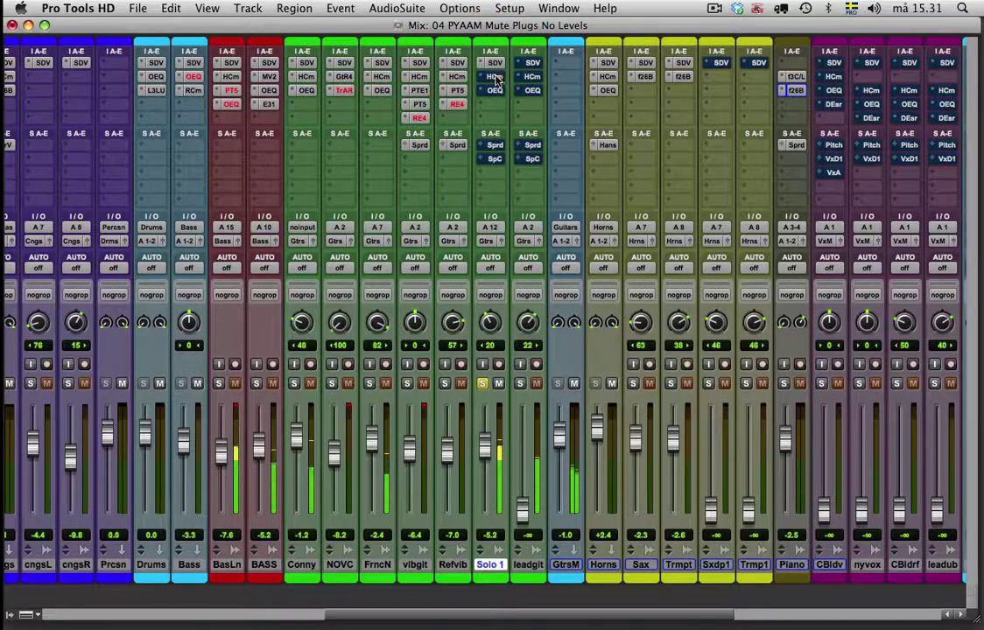
click(494, 77)
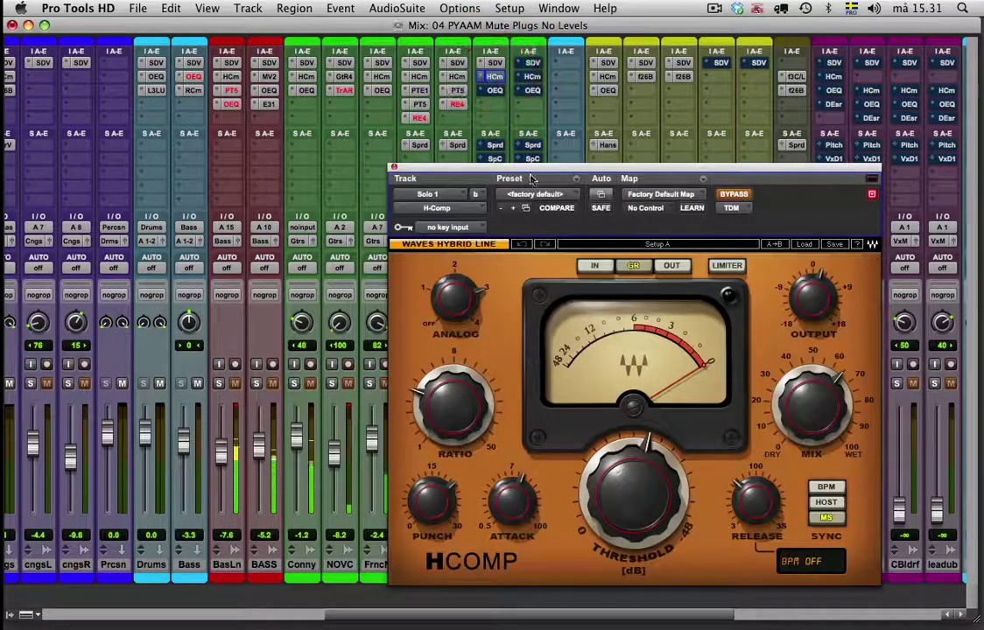
click(735, 195)
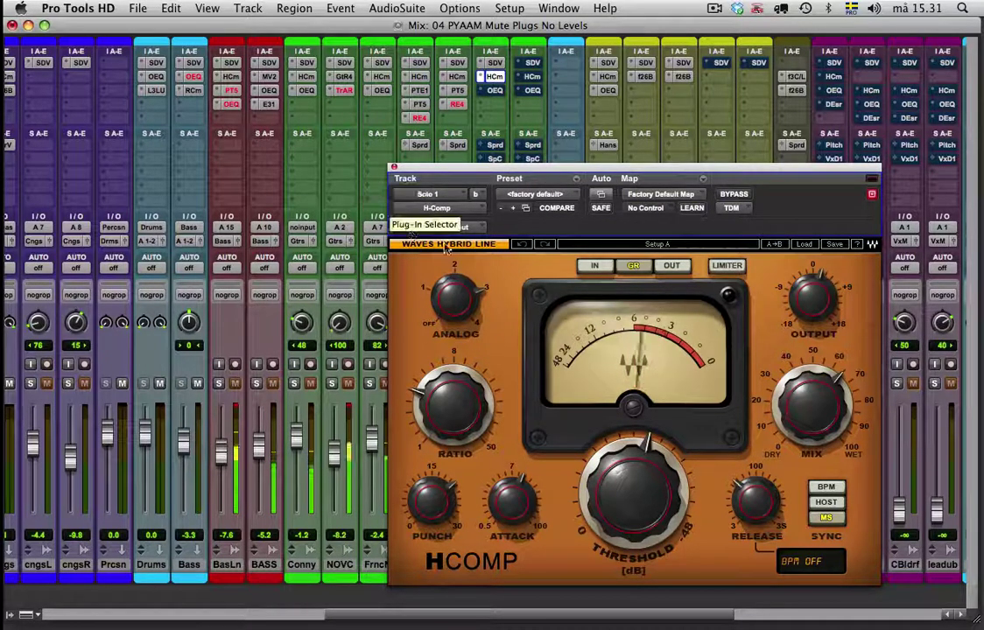
drag(429, 169, 289, 159)
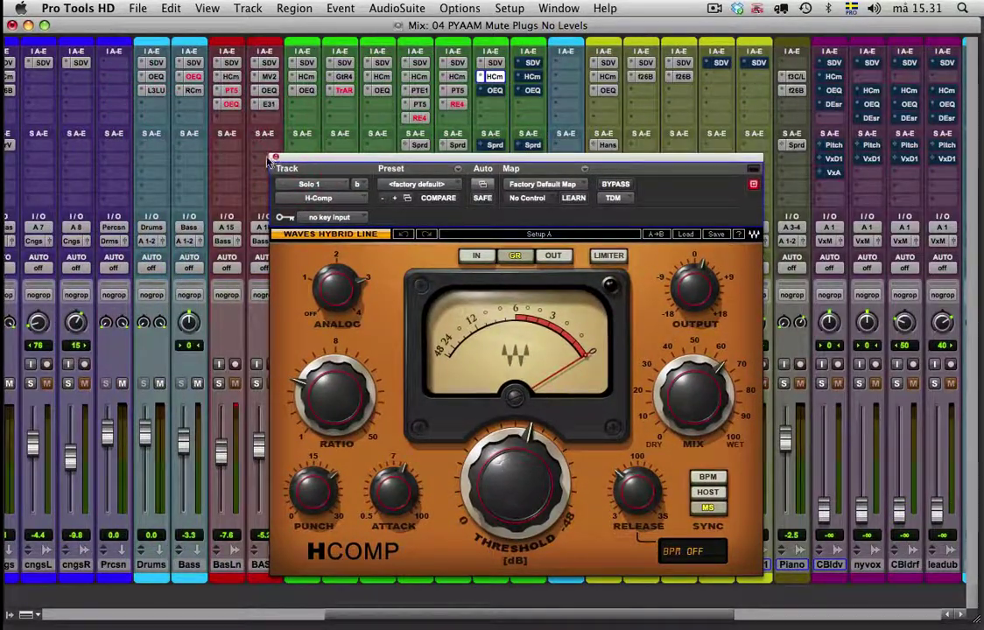
click(275, 159)
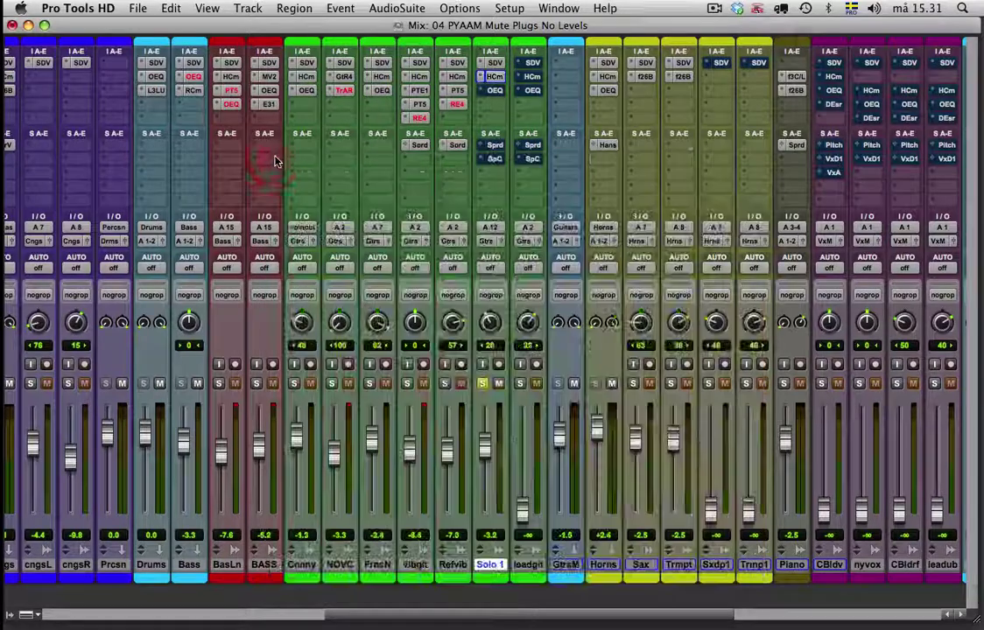
Take the Oxford EQ+Filters on the Solo 1 track out of bypass, compare it bypassed and active, and close its window.
click(495, 91)
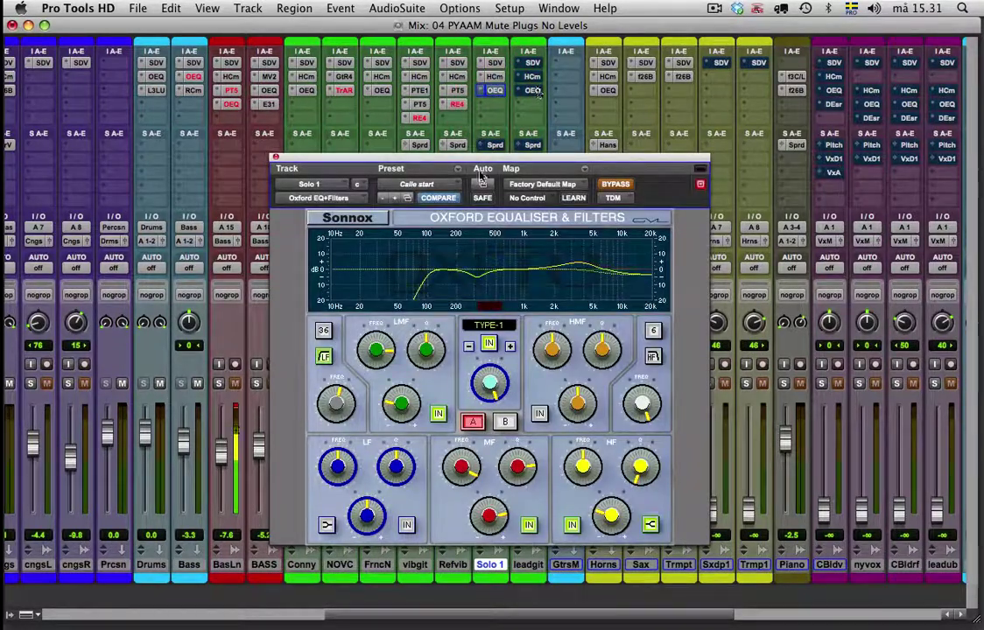
click(616, 184)
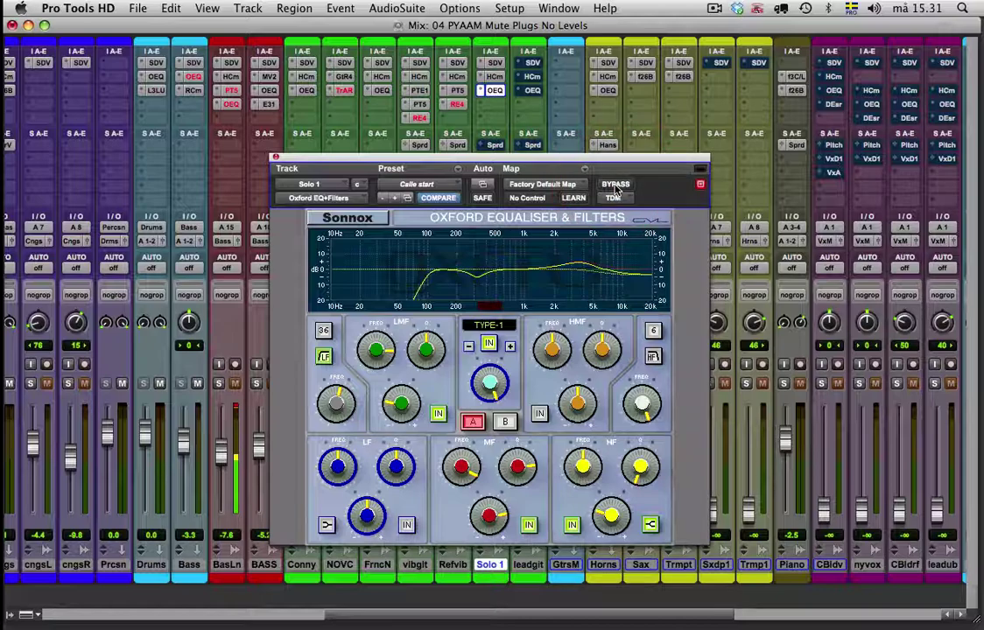
drag(596, 163, 584, 136)
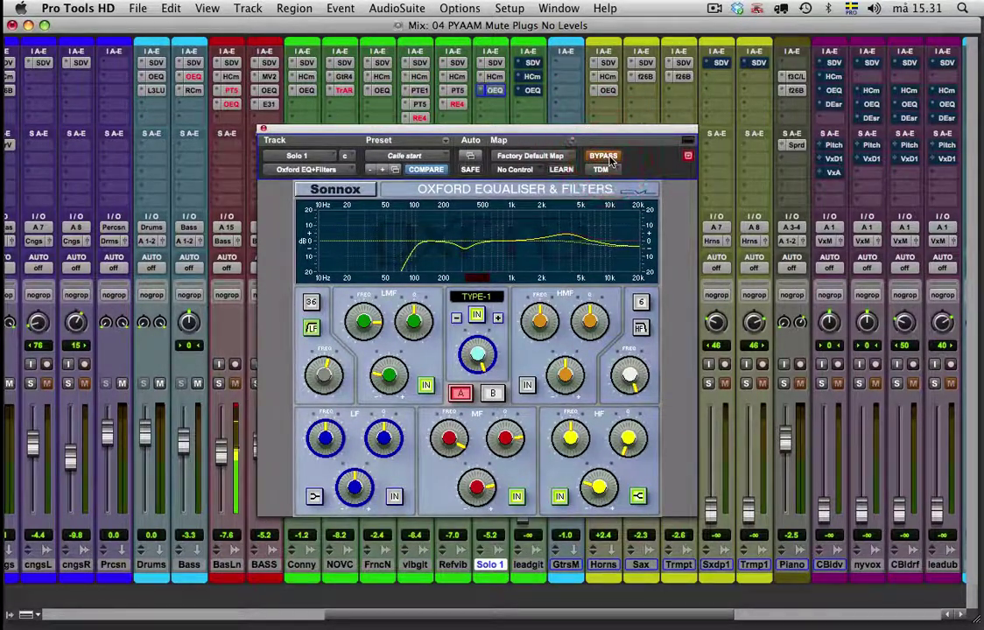
drag(613, 142, 733, 160)
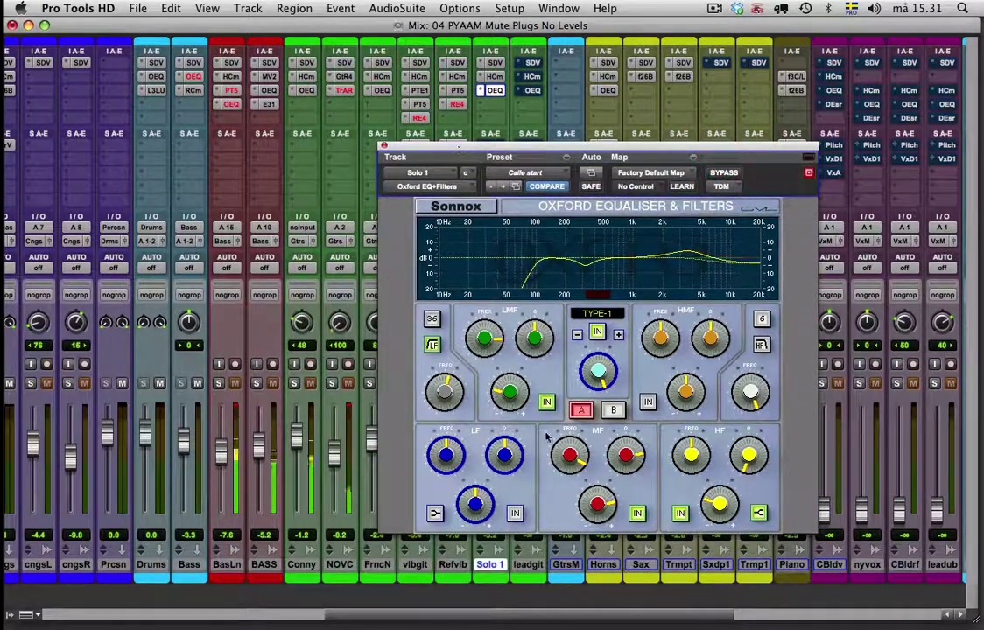
mouse_move(569, 457)
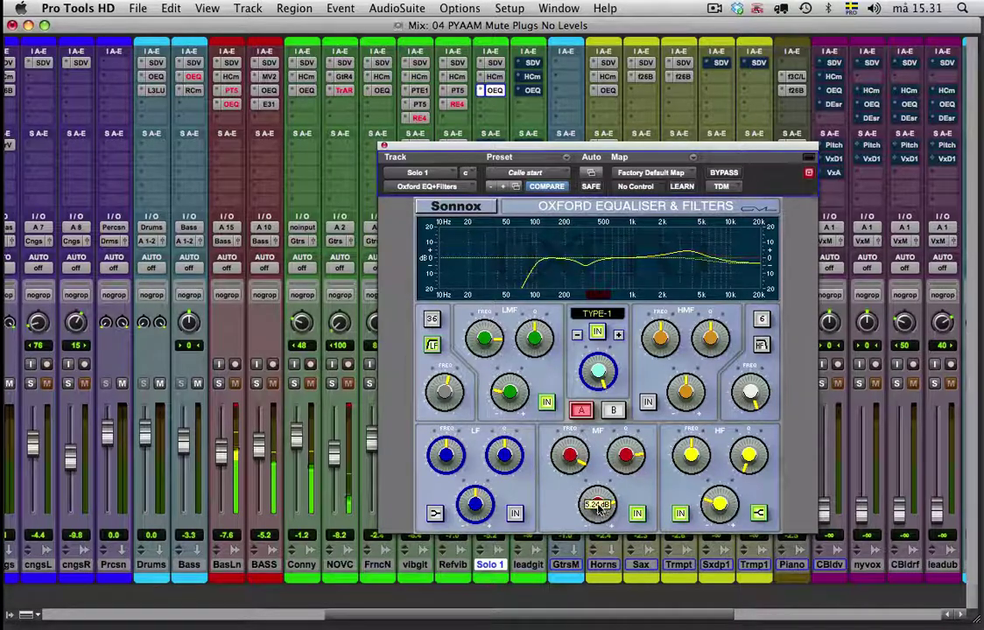
click(384, 145)
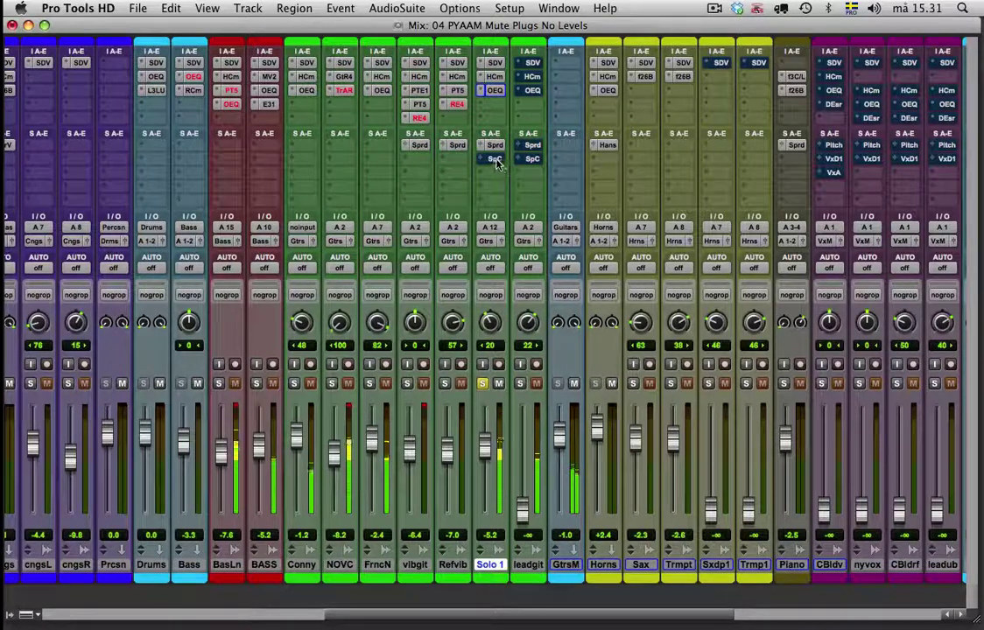
Activate the Sprd and SpC effect sends on the Solo 1 track.
click(494, 160)
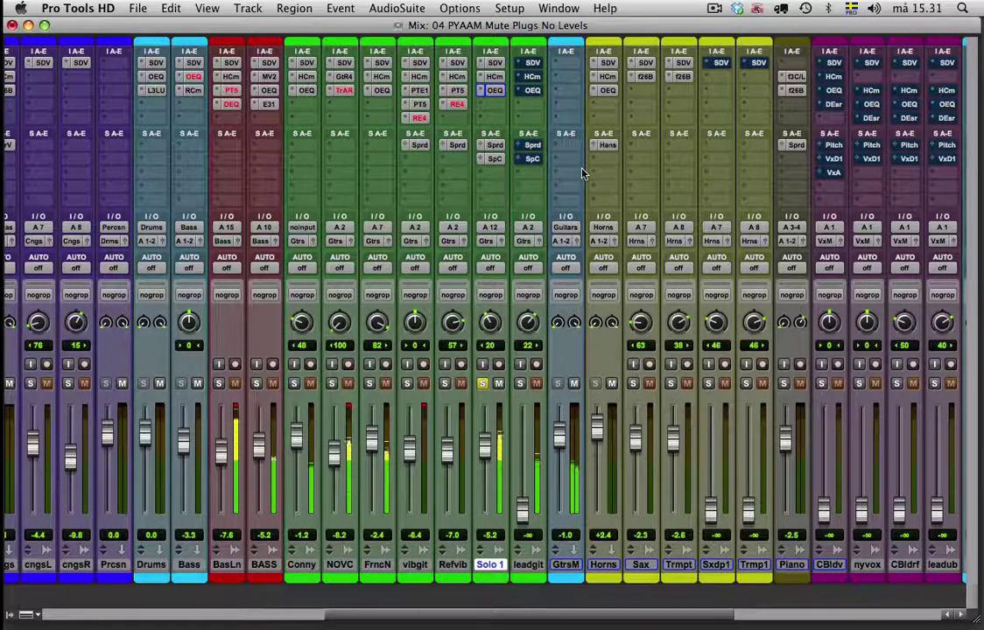
scroll(582, 173, right, 2)
scroll(582, 173, right, 11)
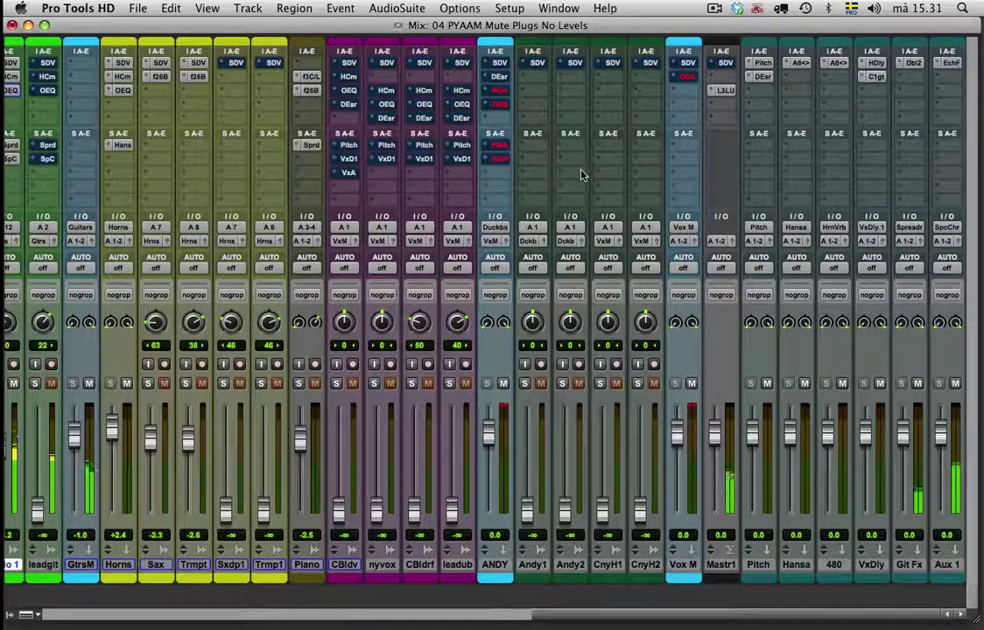
Open the Echo Farm plug-in on the Aux 1 track and read the model info for the Roland RE-101.
click(949, 63)
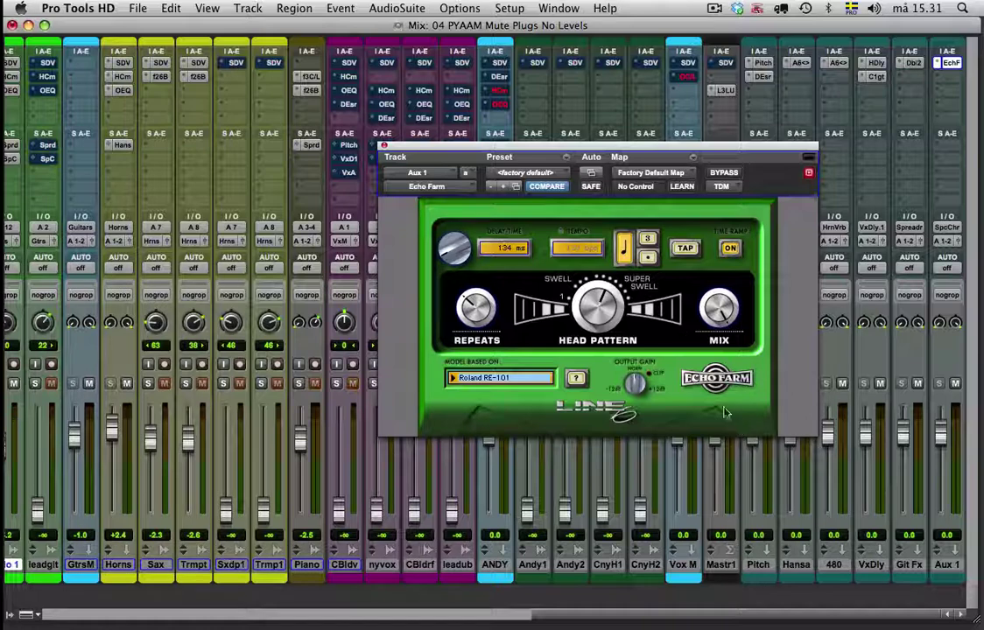
drag(707, 149, 522, 147)
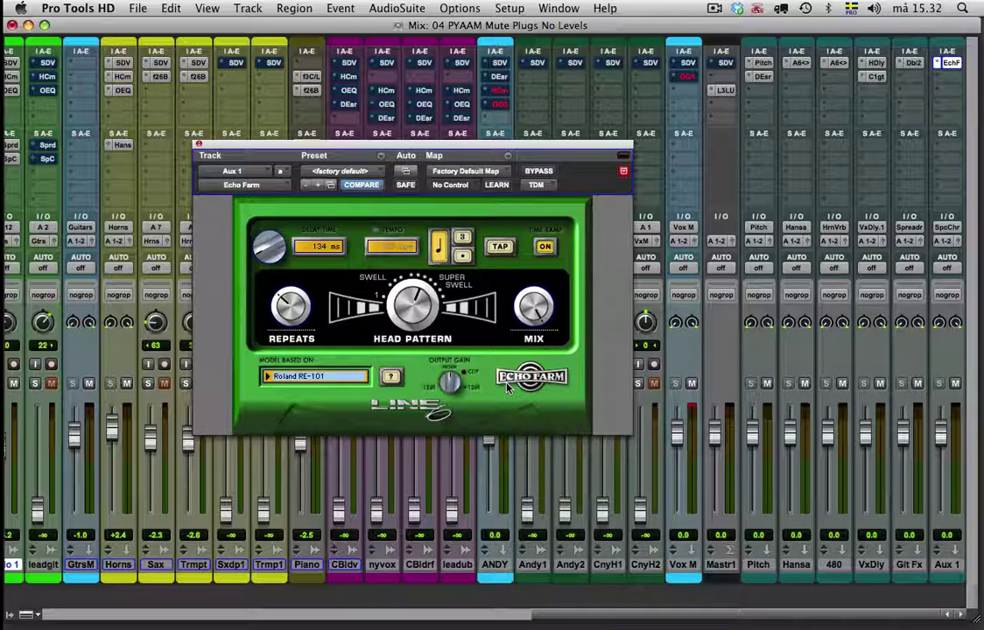
click(391, 377)
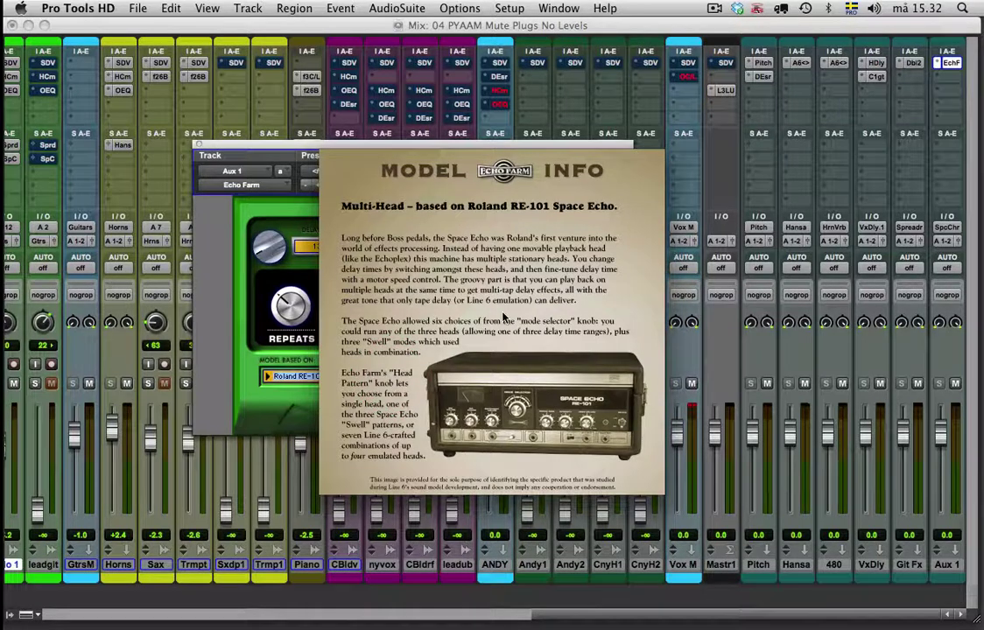
click(503, 317)
Look through Echo Farm's list of delay models without changing the Roland RE-101 selection, and close the plug-in window.
click(269, 377)
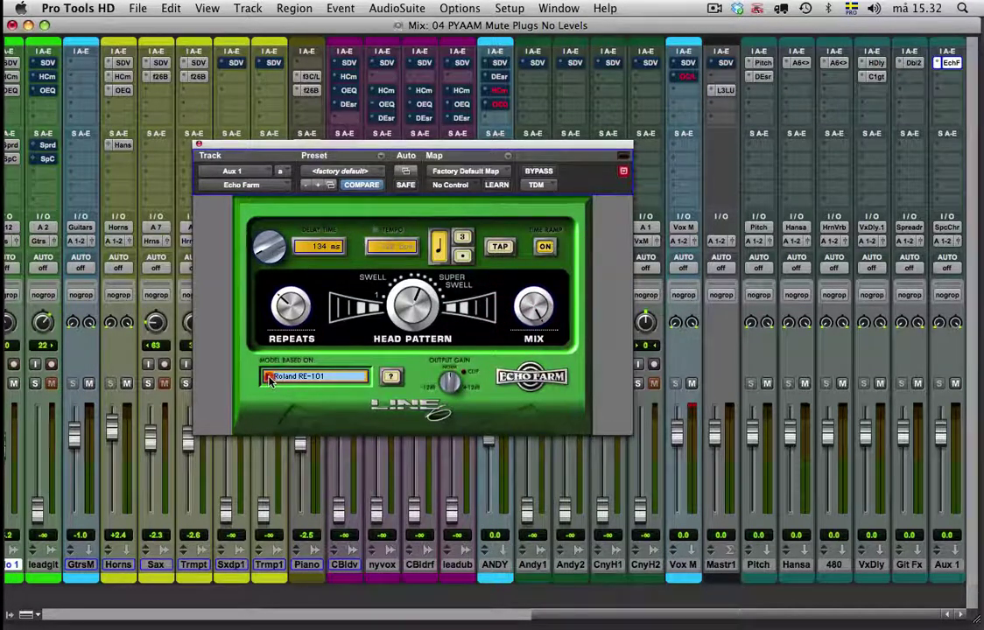
click(269, 378)
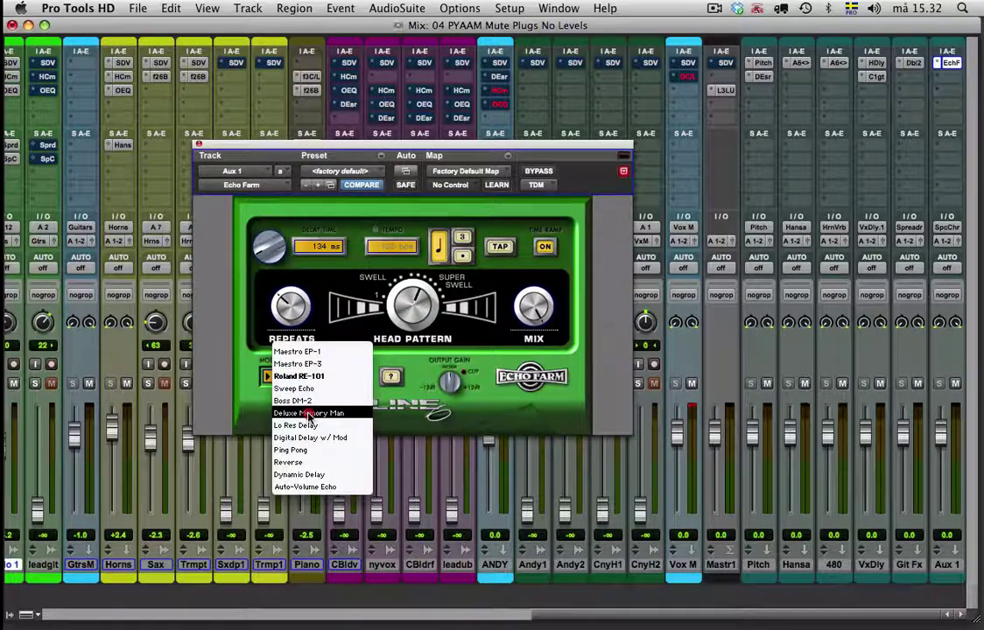
click(479, 425)
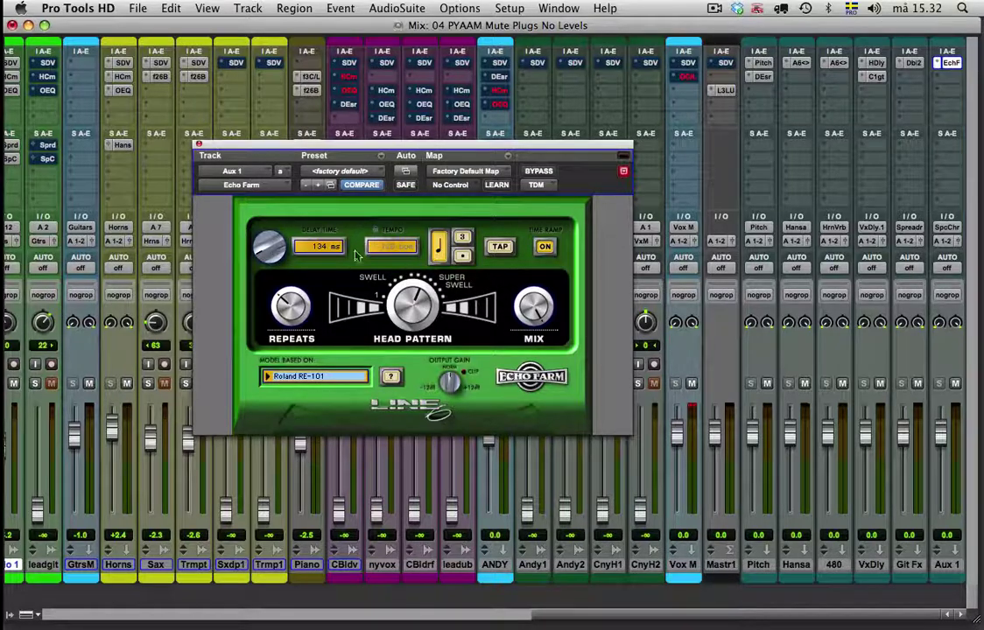
click(200, 146)
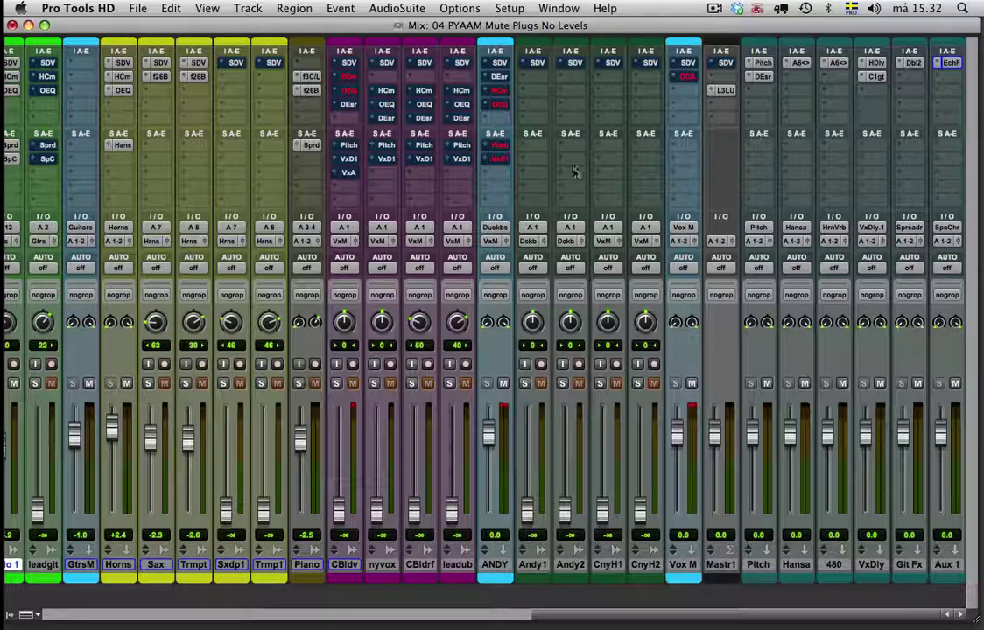
Lower the Aux 1 volume fader to -8.0 during playback, muting and unmuting the return to compare its effect.
scroll(374, 146, left, 5)
scroll(433, 172, left, 2)
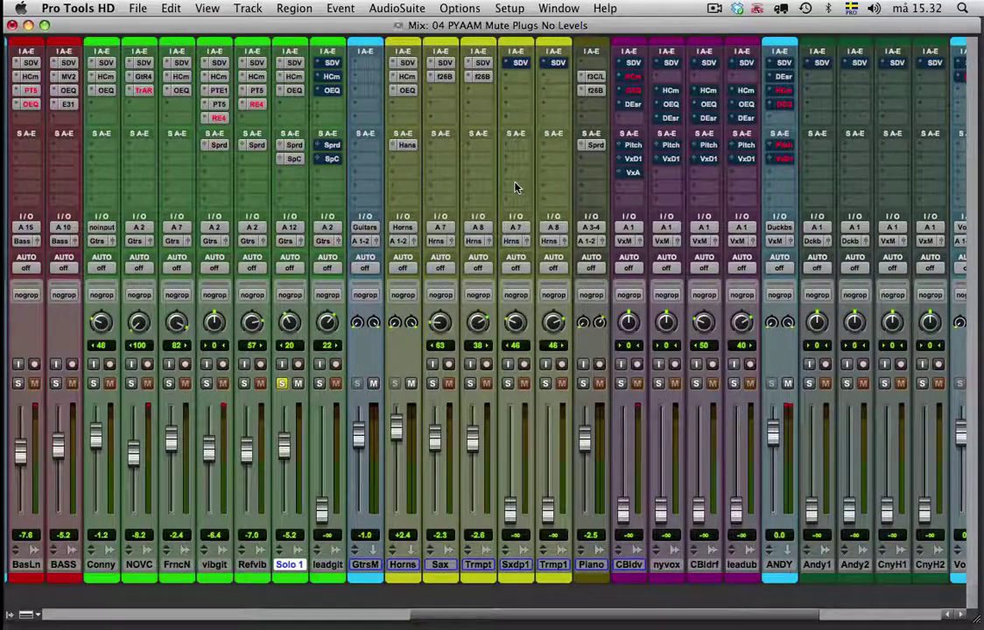
scroll(488, 173, right, 5)
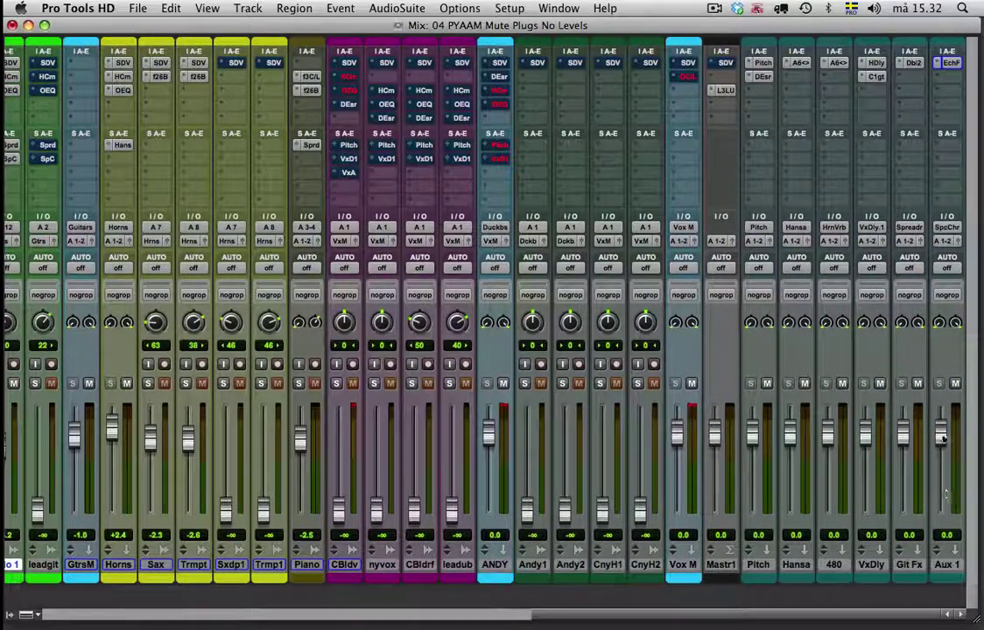
drag(940, 434, 940, 462)
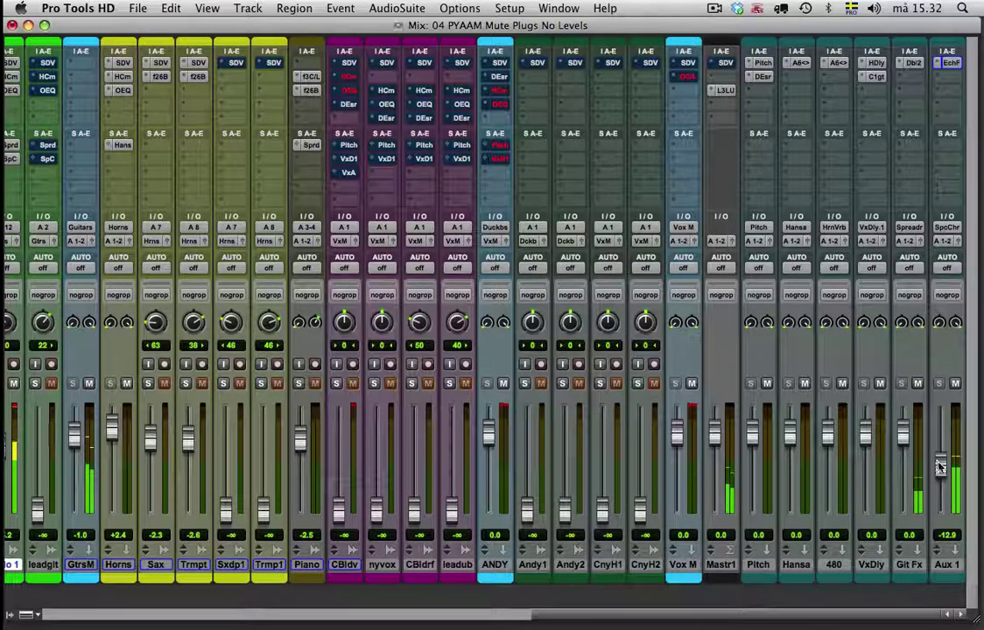
mouse_move(940, 464)
mouse_down()
mouse_move(940, 438)
mouse_move(940, 467)
mouse_move(940, 454)
mouse_up()
click(955, 384)
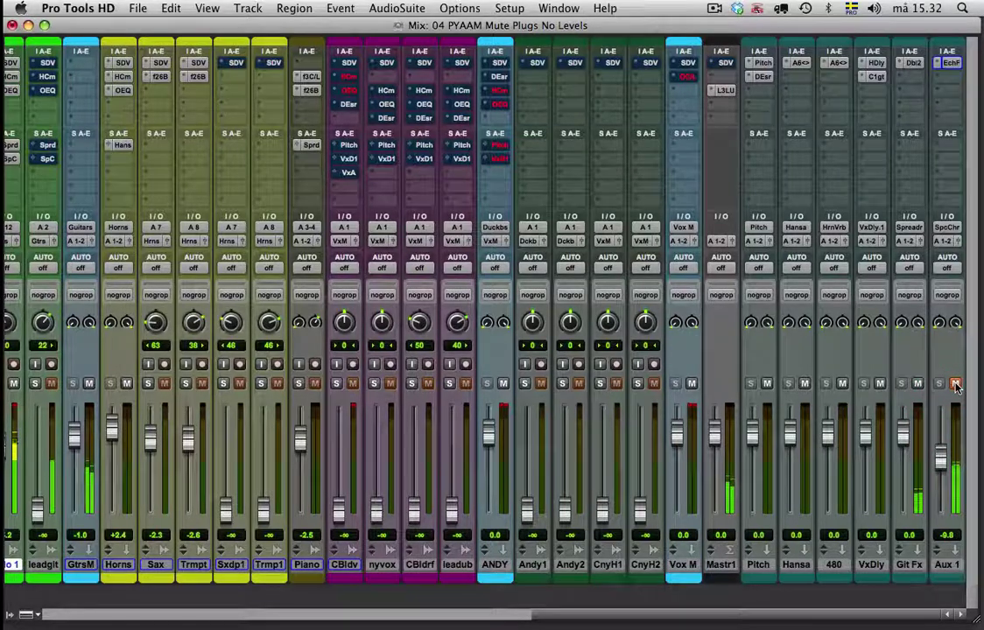
click(955, 385)
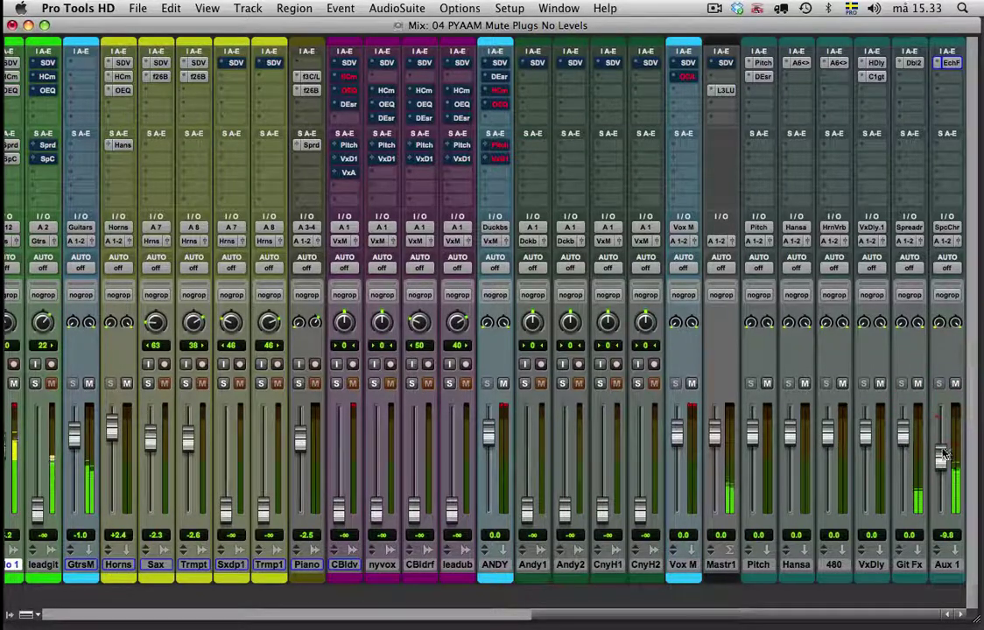
click(940, 454)
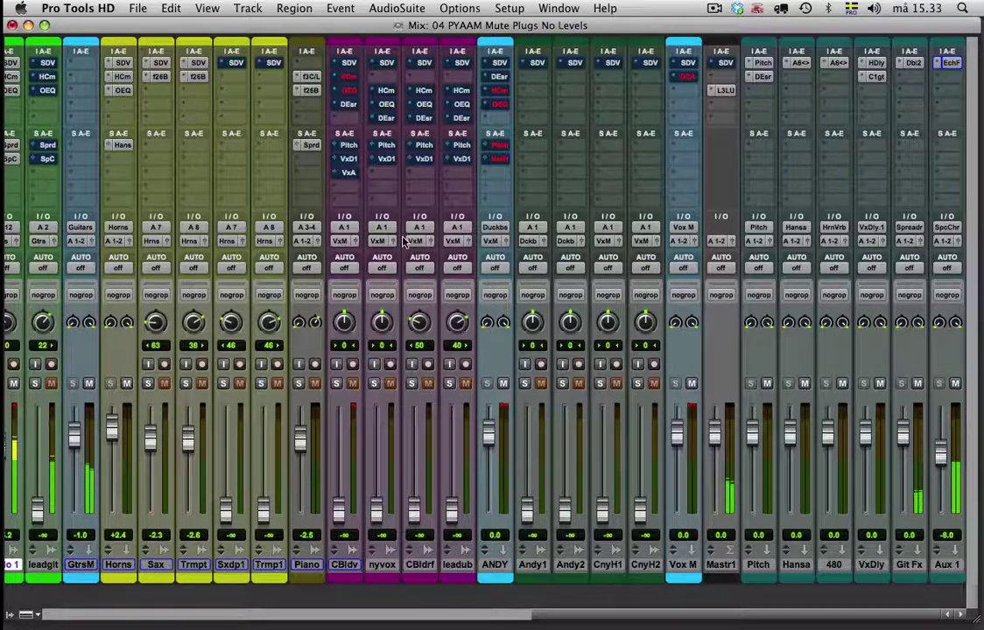
Select and solo the leadgit track and set its volume fader to -3.4 during playback.
scroll(405, 242, left, 5)
scroll(403, 241, left, 5)
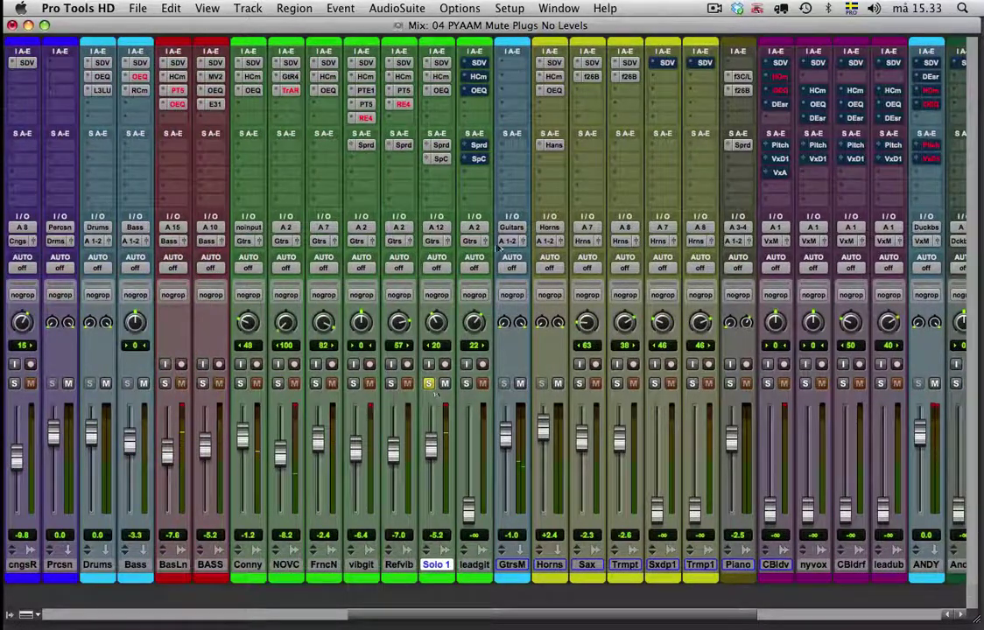
click(430, 452)
click(474, 565)
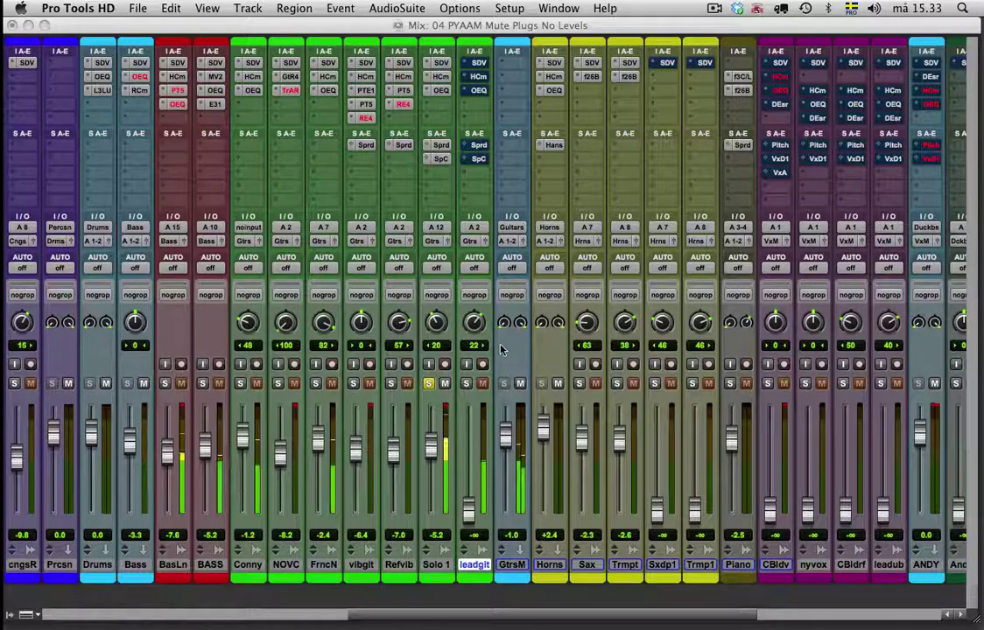
drag(468, 511, 470, 444)
click(466, 383)
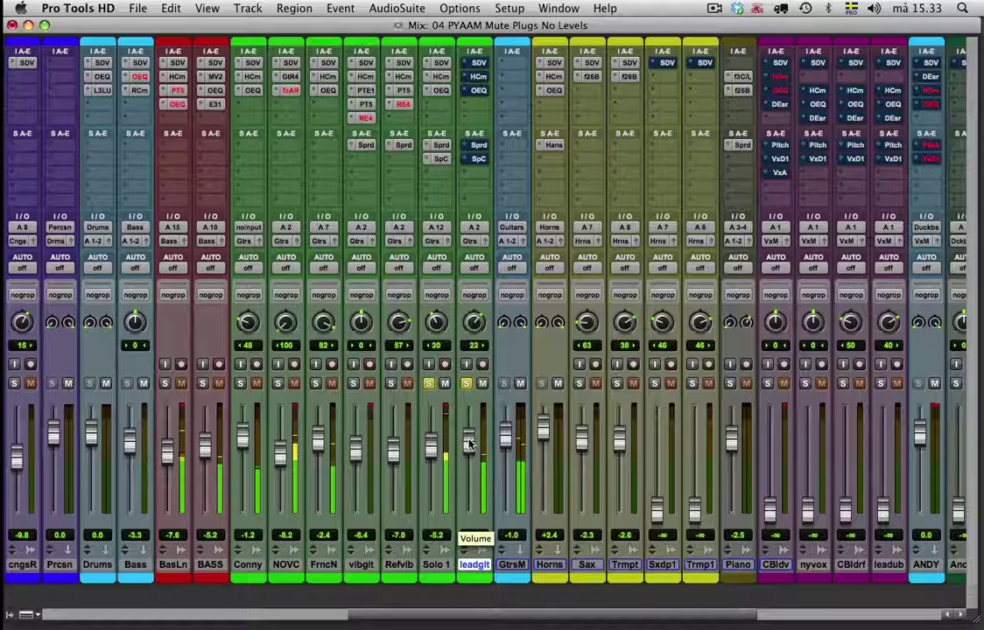
click(470, 441)
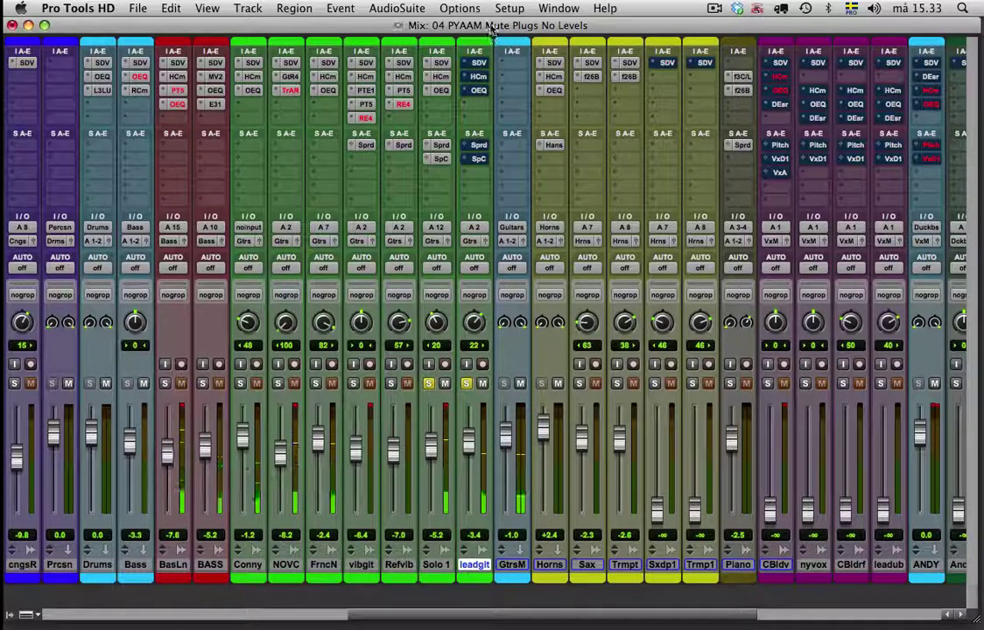
Activate the SDV, HCm and OEQ plug-ins on the leadgit track, view the Oxford EQ+Filters settings and close the window.
ctrl+super+click(479, 77)
ctrl+super+click(479, 90)
click(479, 91)
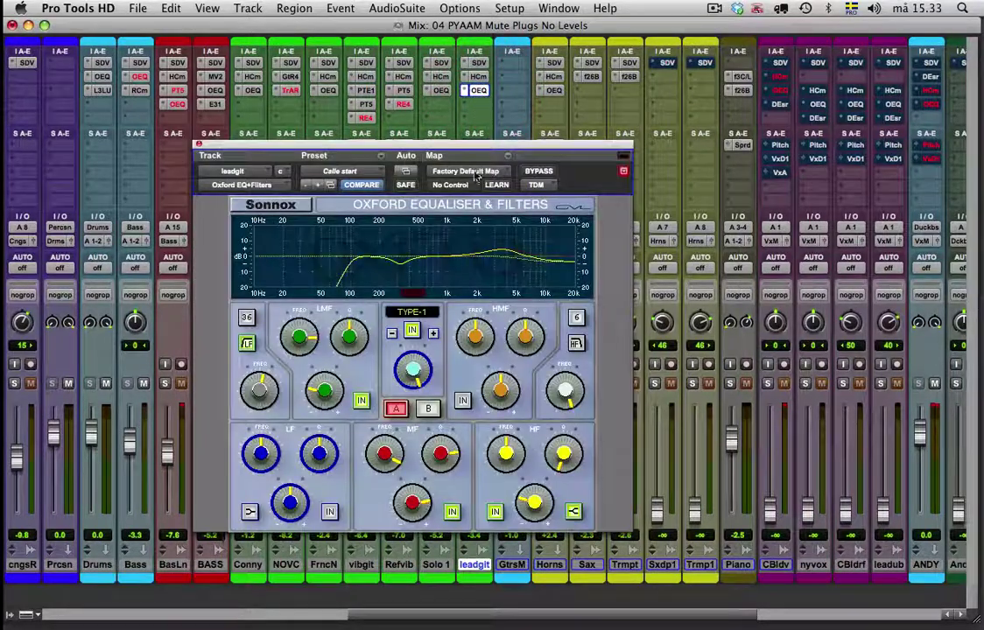
click(199, 144)
Activate the Sprd and SpC effect sends on the leadgit track and play it back.
ctrl+super+click(479, 145)
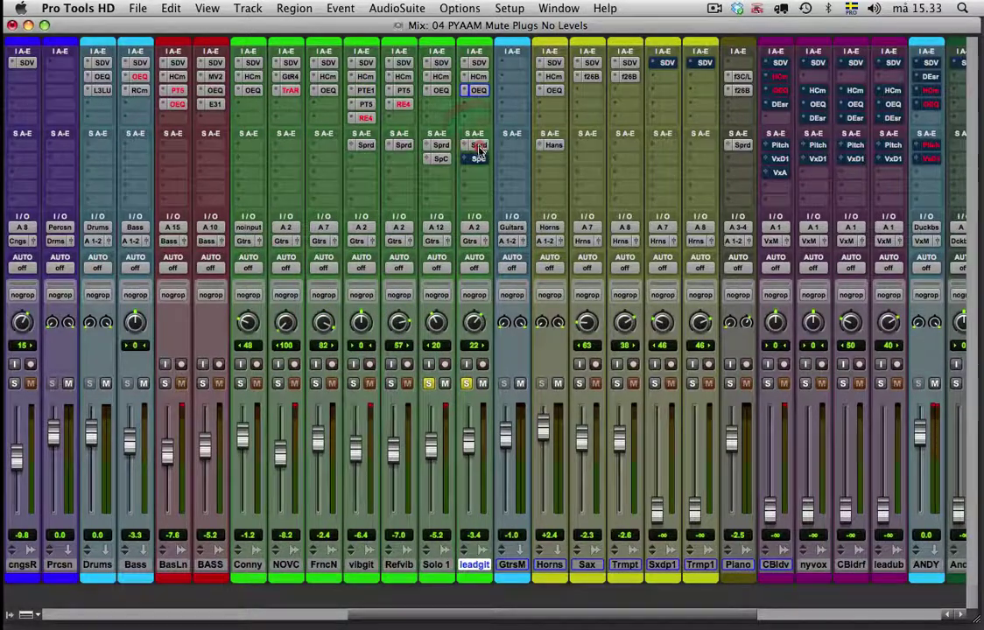
click(479, 159)
click(479, 160)
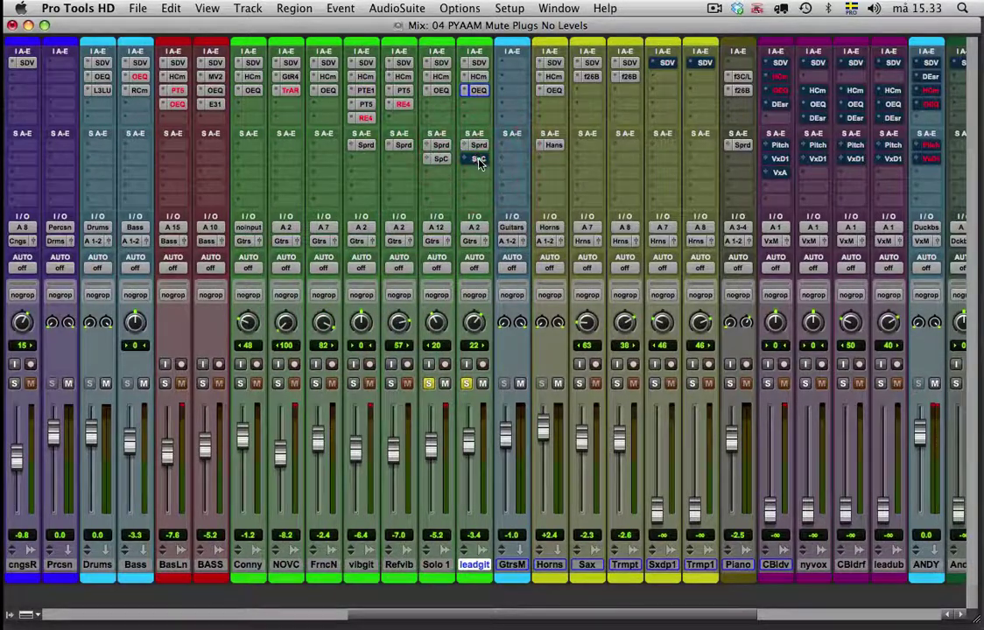
ctrl+super+click(479, 159)
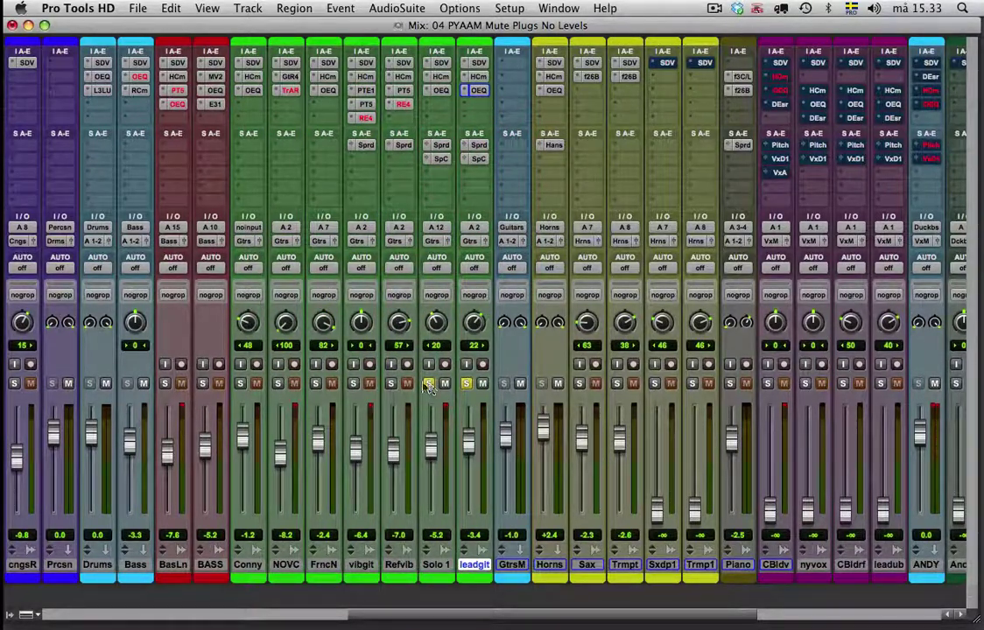
click(471, 435)
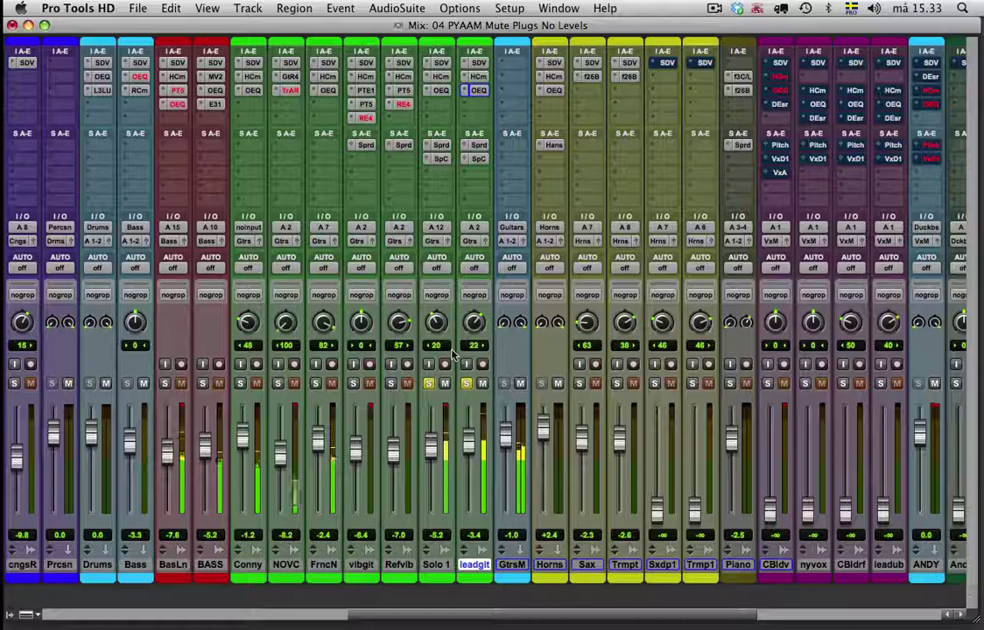
Take Solo 1 and leadgit out of solo and lower their volume faders to -9.1 and -8.4.
scroll(452, 353, right, 5)
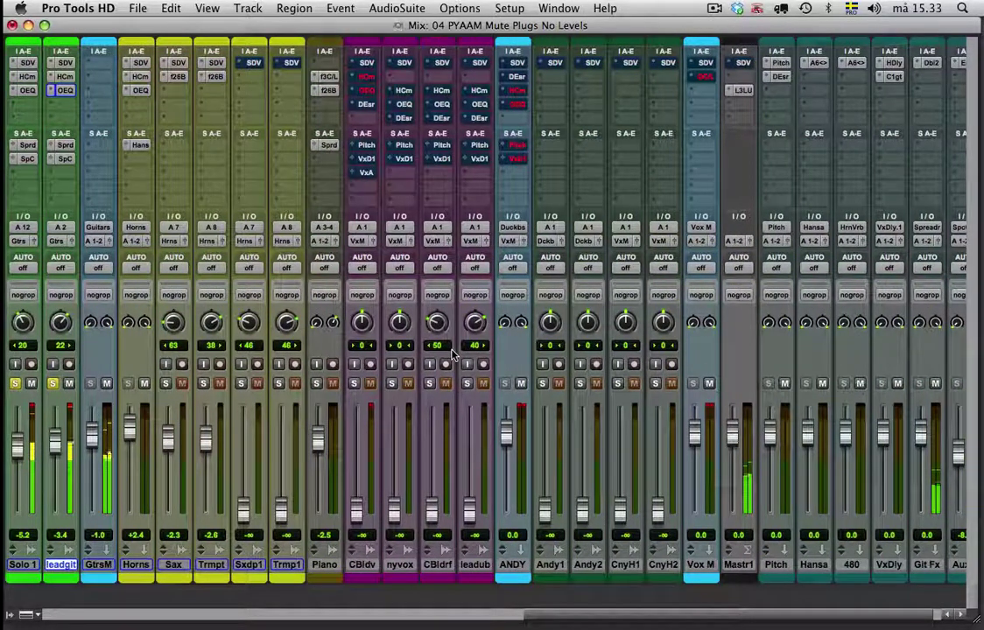
scroll(452, 354, left, 8)
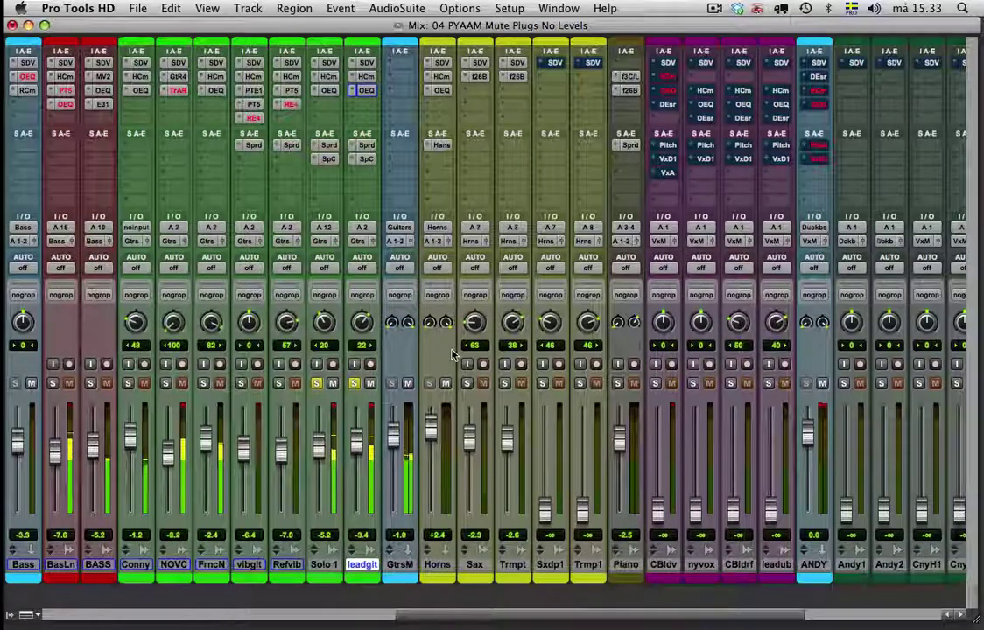
scroll(453, 354, right, 2)
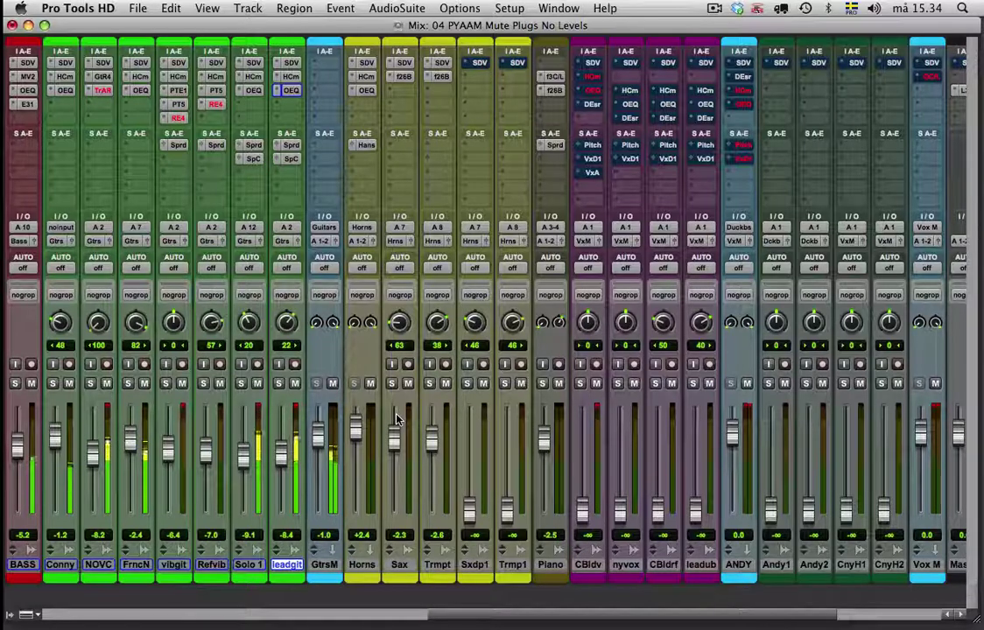
Select the Sxdp1 and Trmp1 horn tracks and activate the SDV channel plug-in on both.
scroll(398, 423, left, 4)
scroll(398, 423, left, 3)
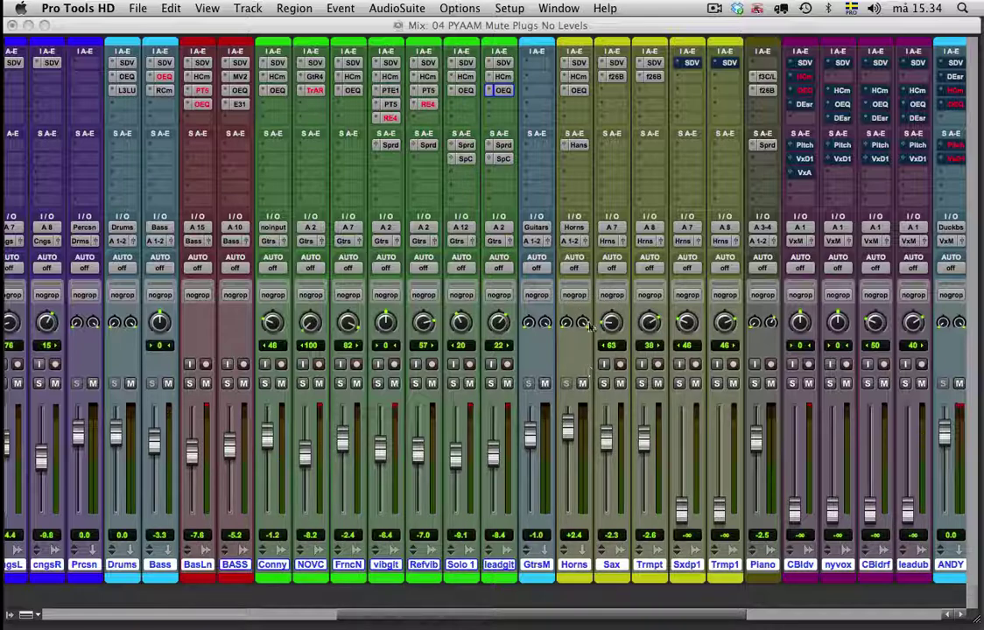
scroll(588, 329, right, 4)
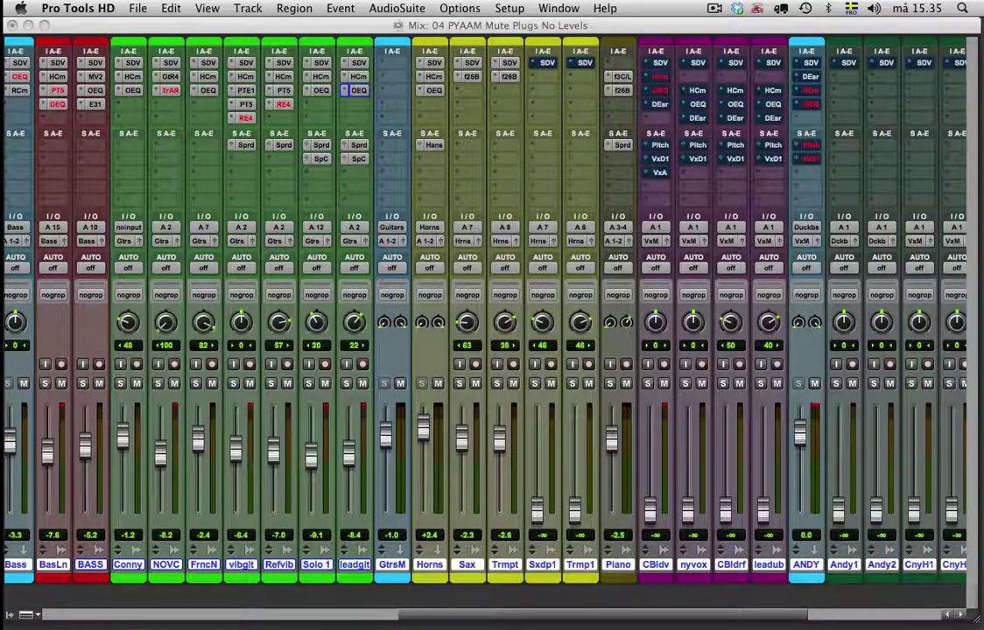
click(579, 565)
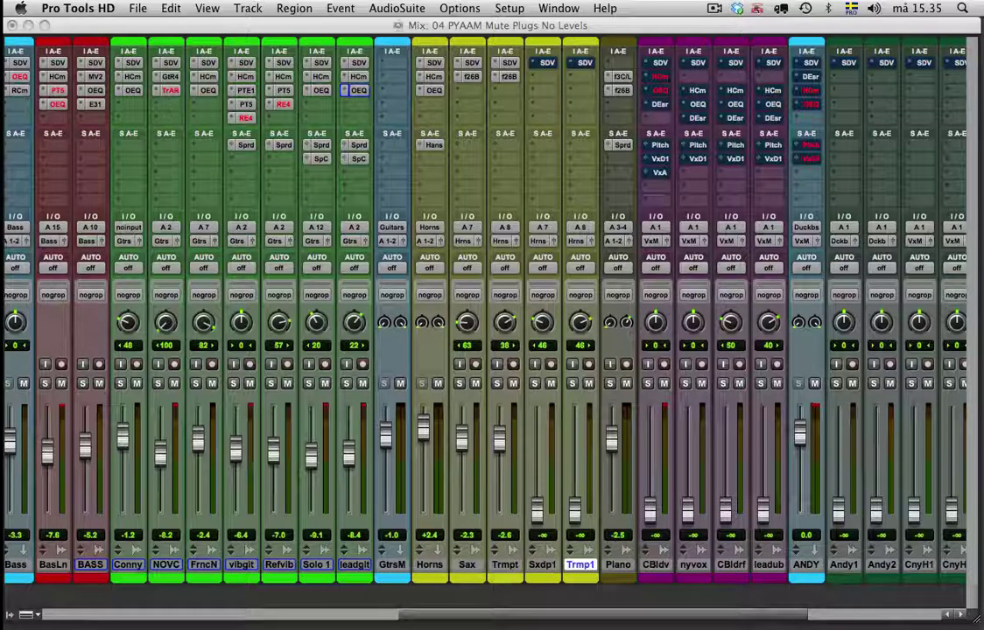
shift+click(542, 565)
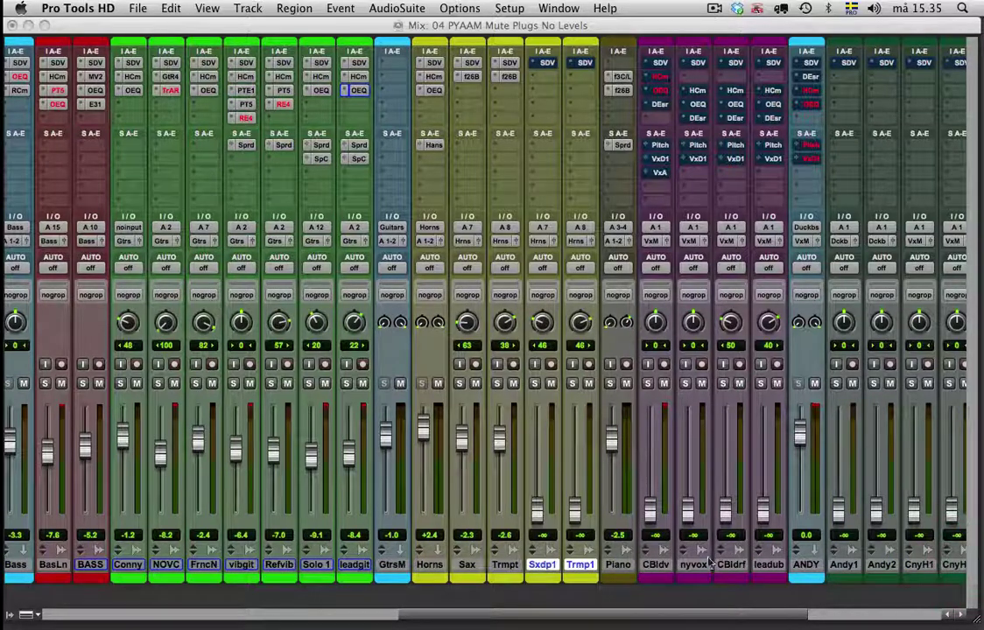
click(544, 63)
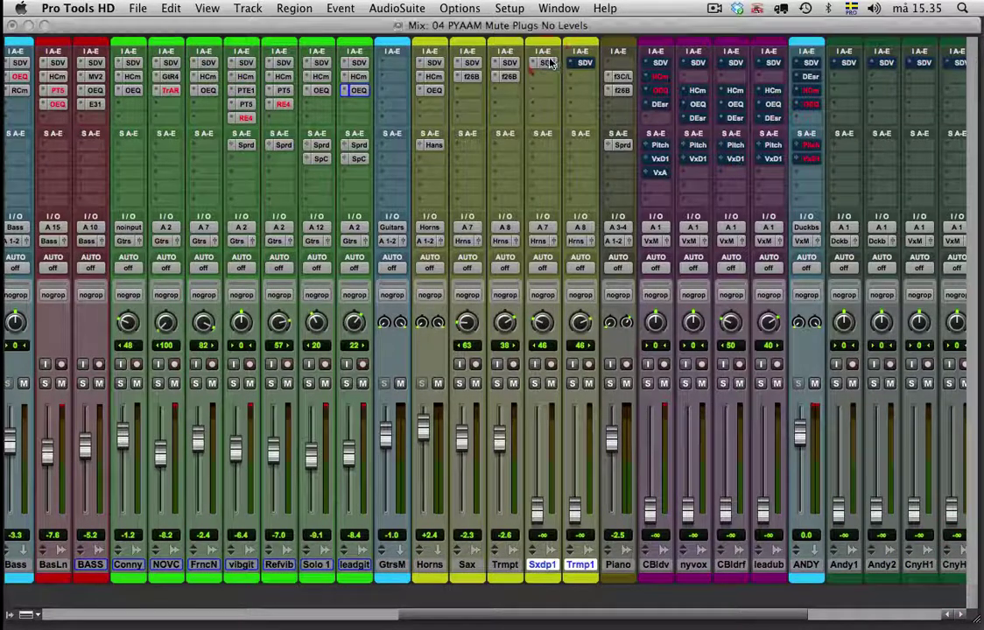
click(584, 63)
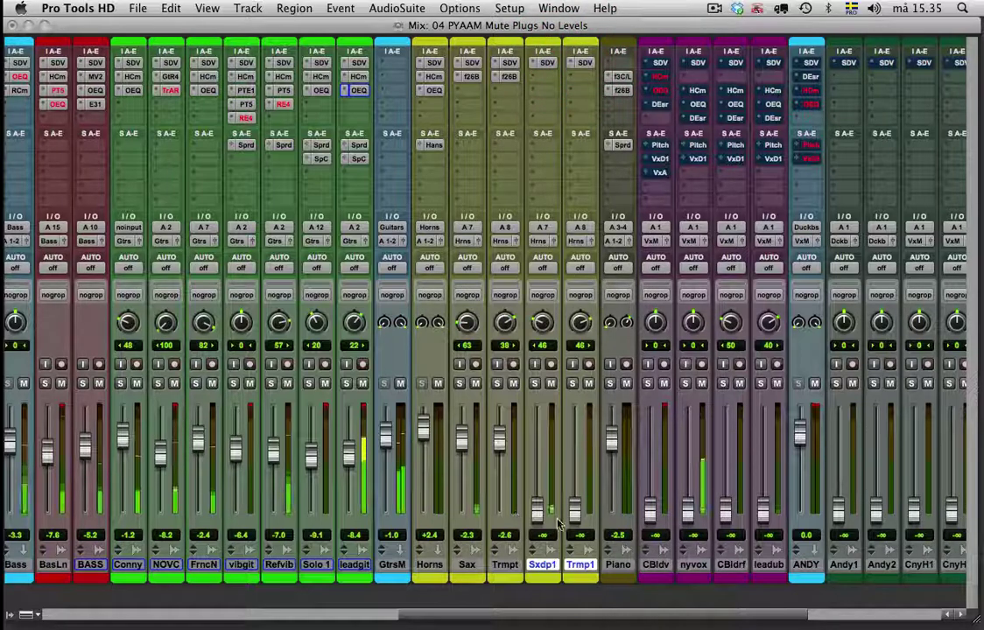
Set the Sxdp1 volume fader to -2.5 and the Trmp1 volume fader to -3.7 during playback.
drag(540, 514, 537, 444)
drag(574, 508, 536, 432)
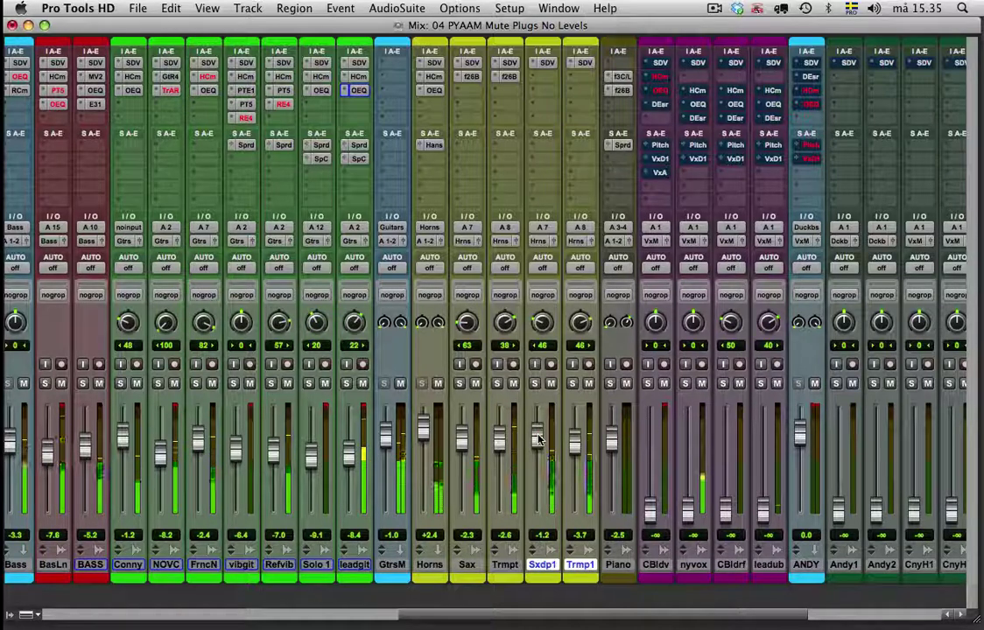
drag(537, 441, 537, 442)
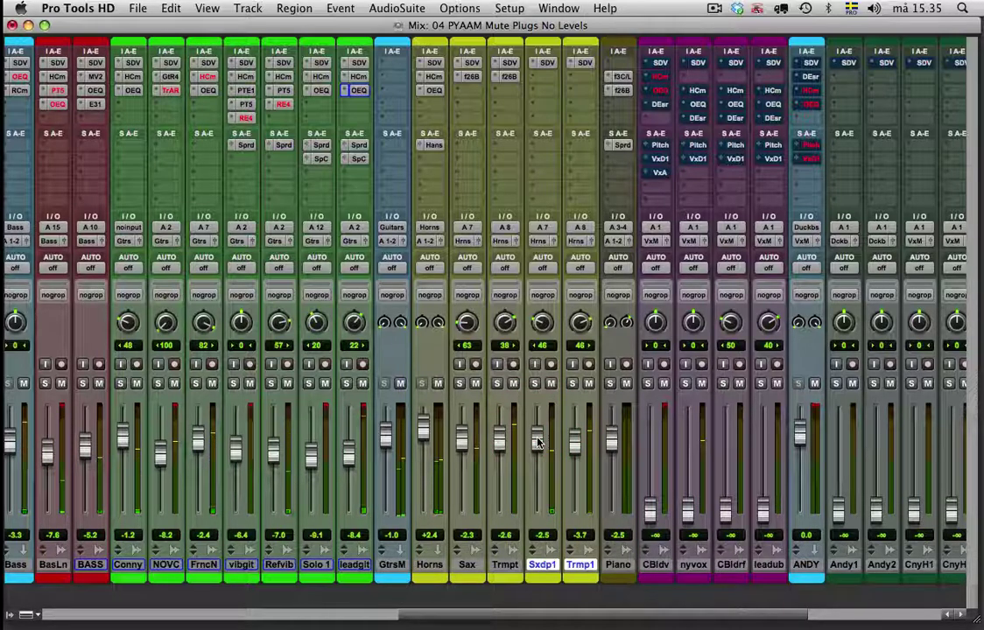